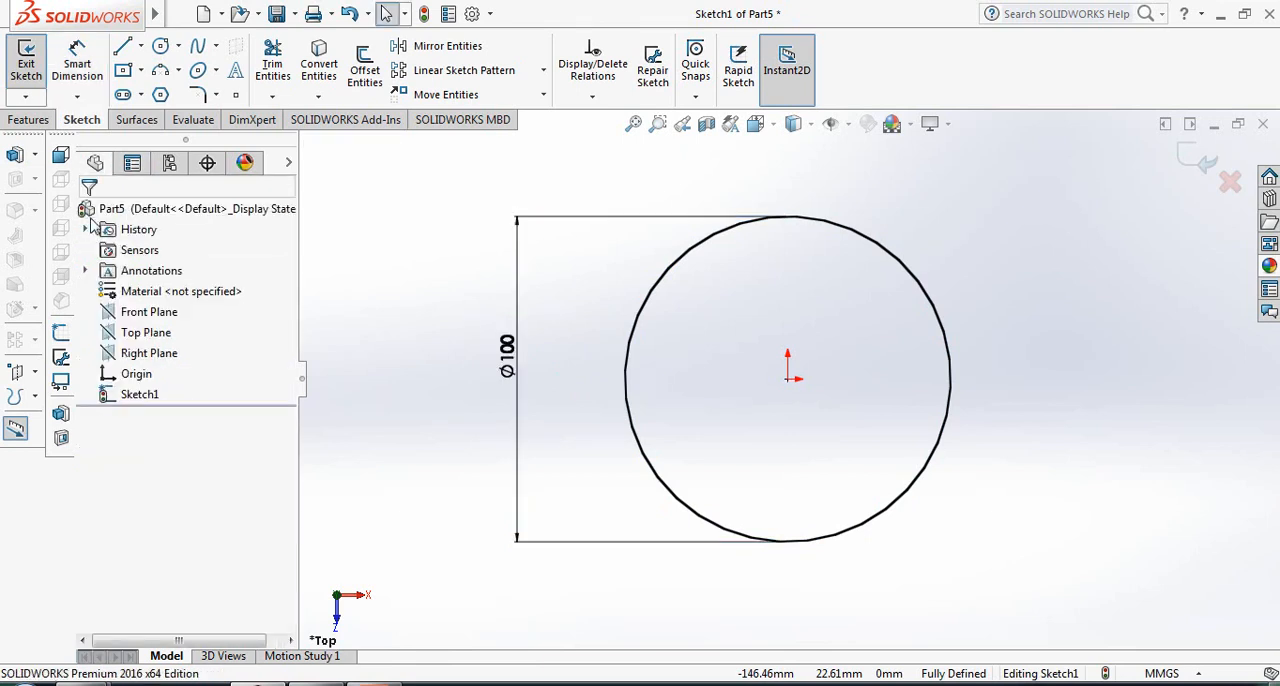
- Draw a vertical line through the origin across the 100 mm circle, from its top quadrant to its bottom quadrant
left_click(123, 47)
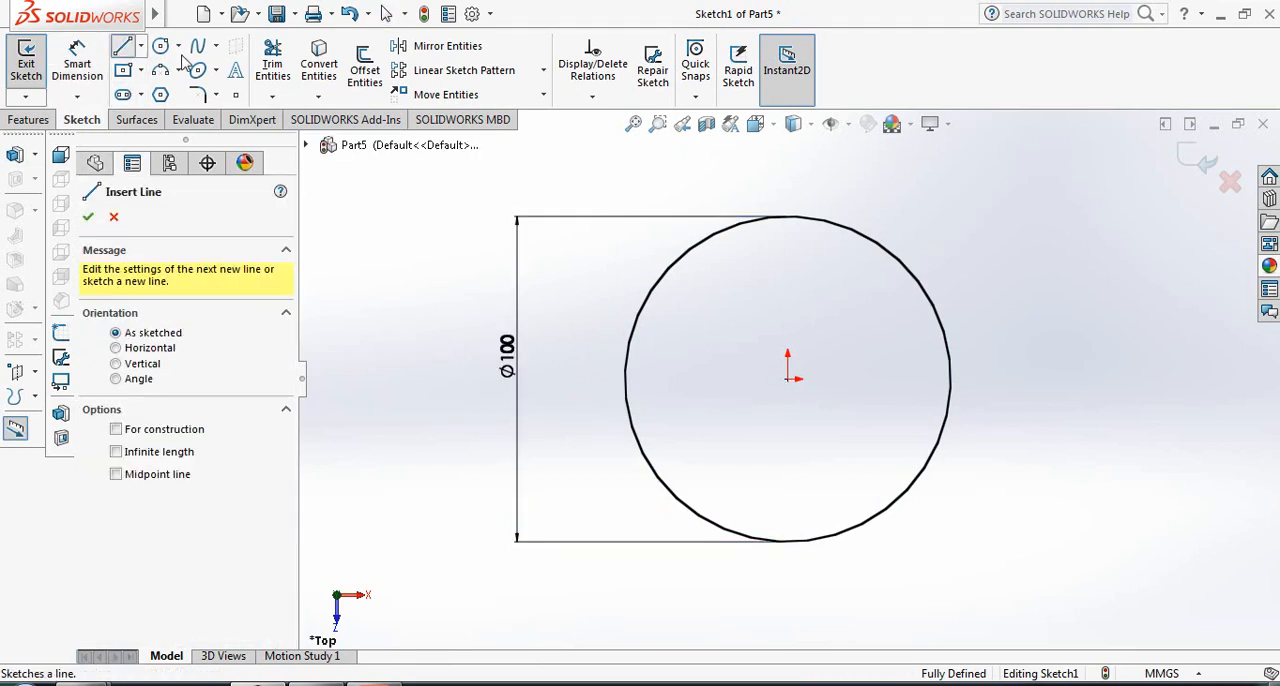
left_click(787, 216)
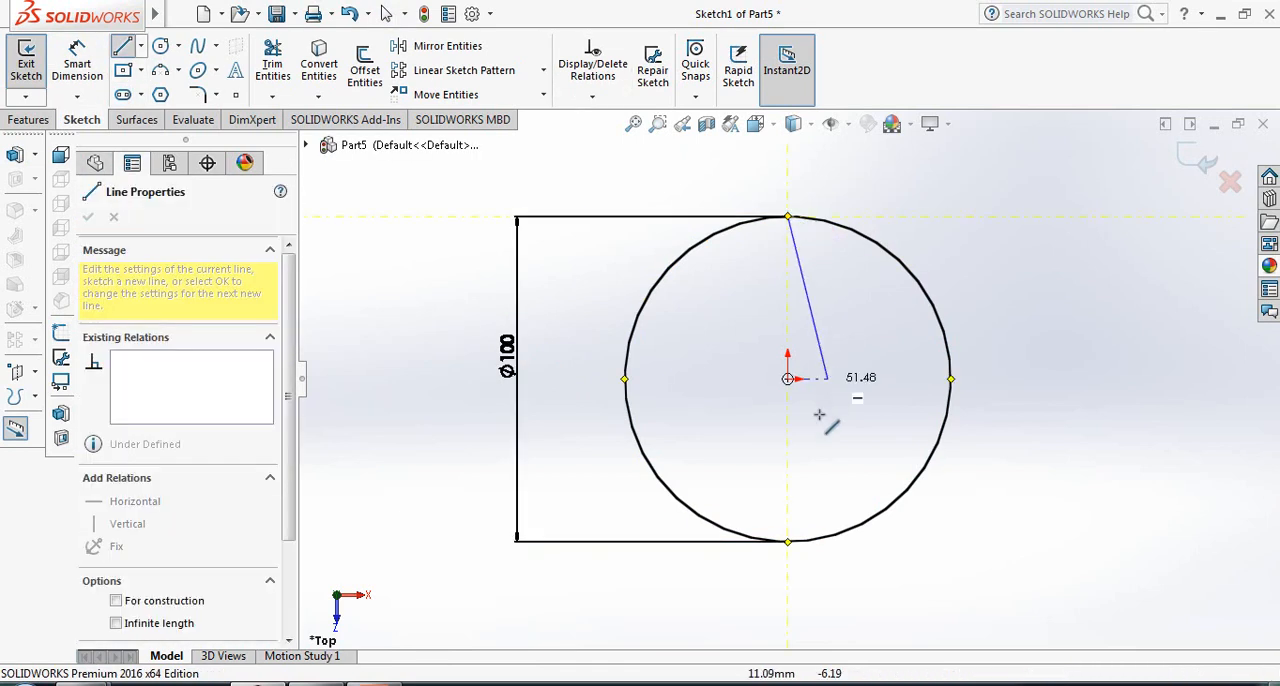
left_click(788, 541)
right_click(790, 545)
left_click(808, 432)
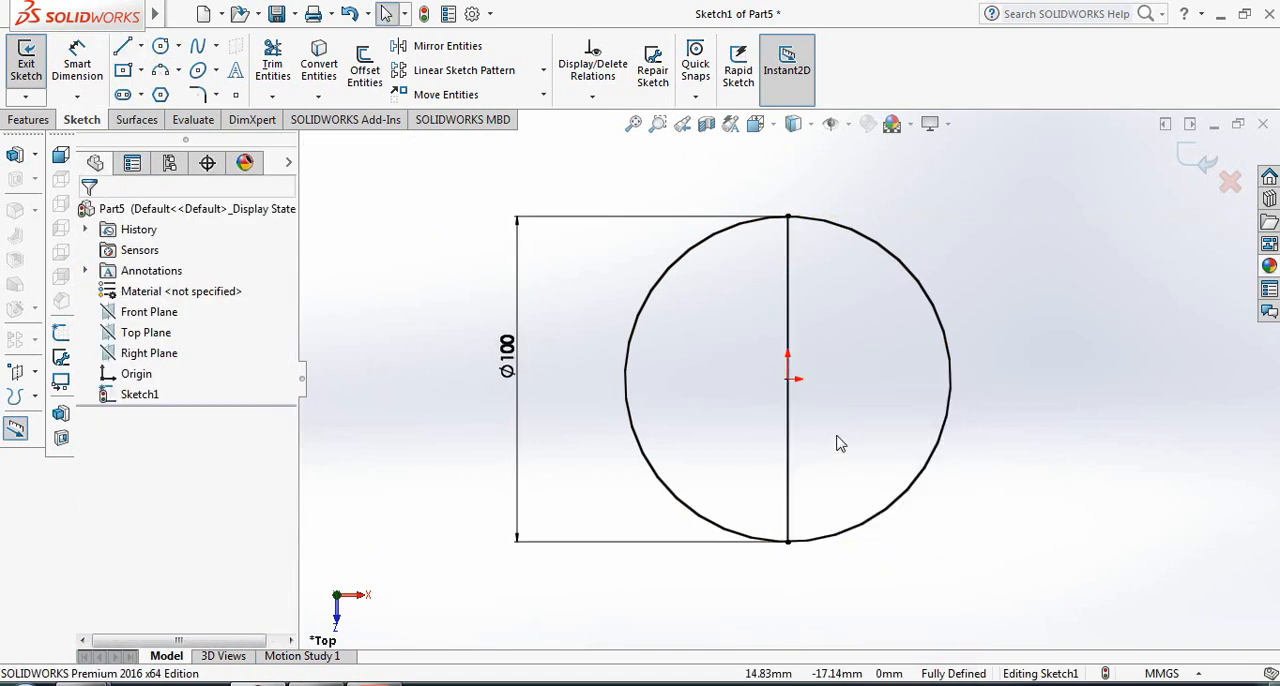
- Trim away the right half of the circle with Power trim, leaving a closed semicircular profile
left_click(273, 64)
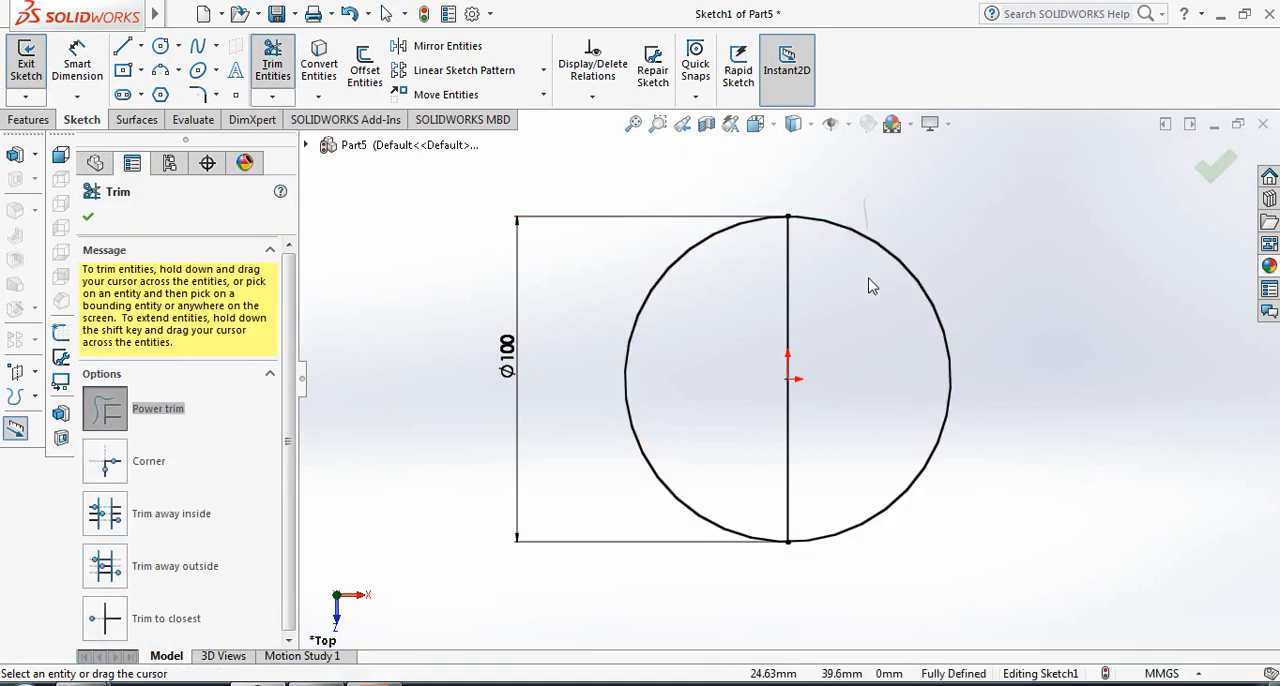
left_click_drag(869, 286, 871, 283)
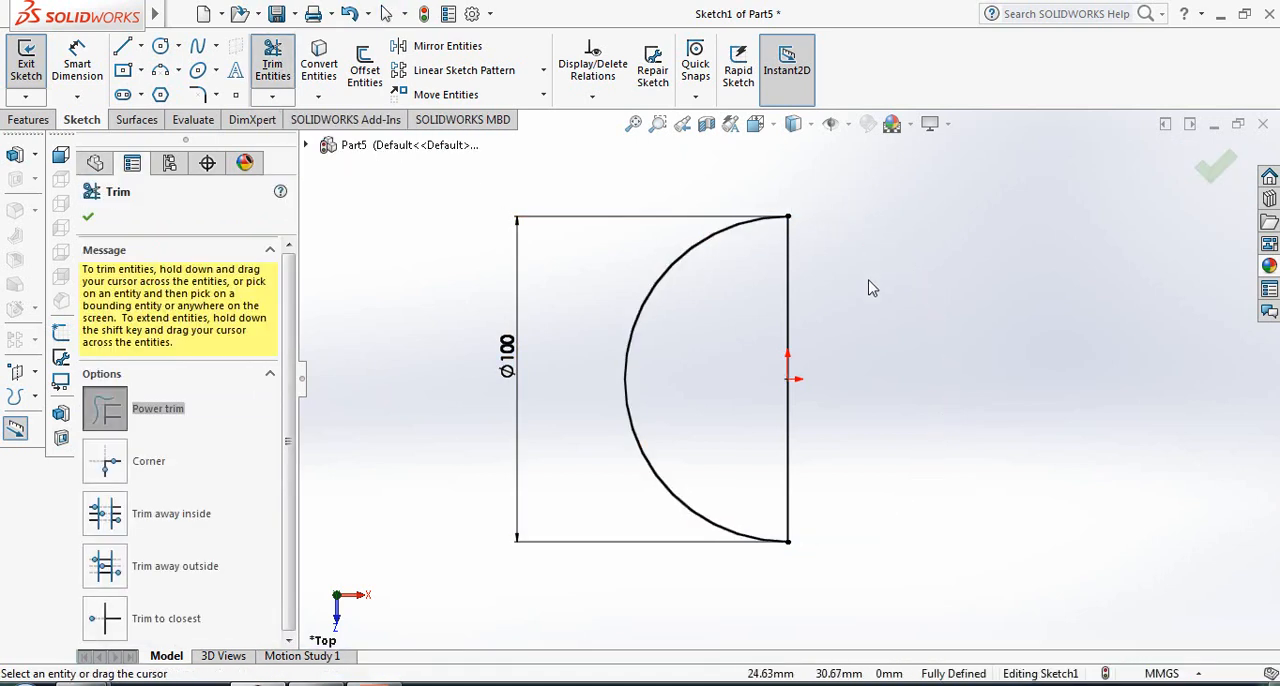
left_click(89, 219)
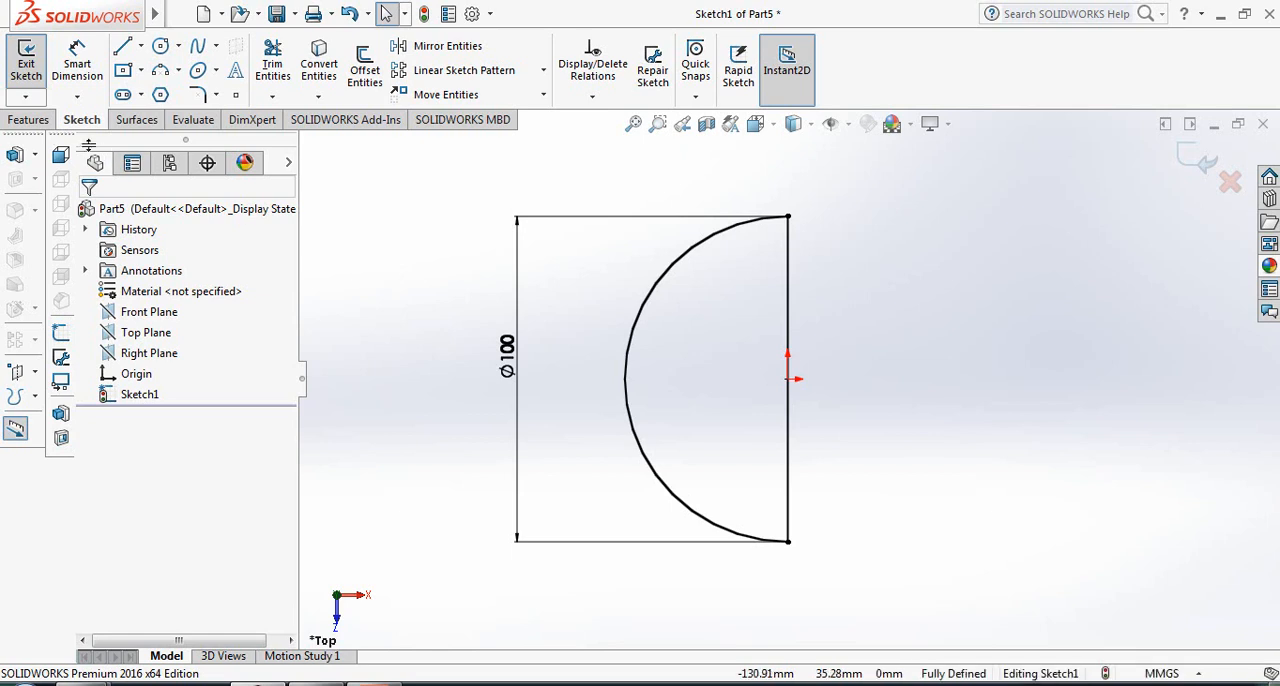
- Revolve the semicircle 360 degrees about its straight vertical line to form a solid sphere
left_click(30, 120)
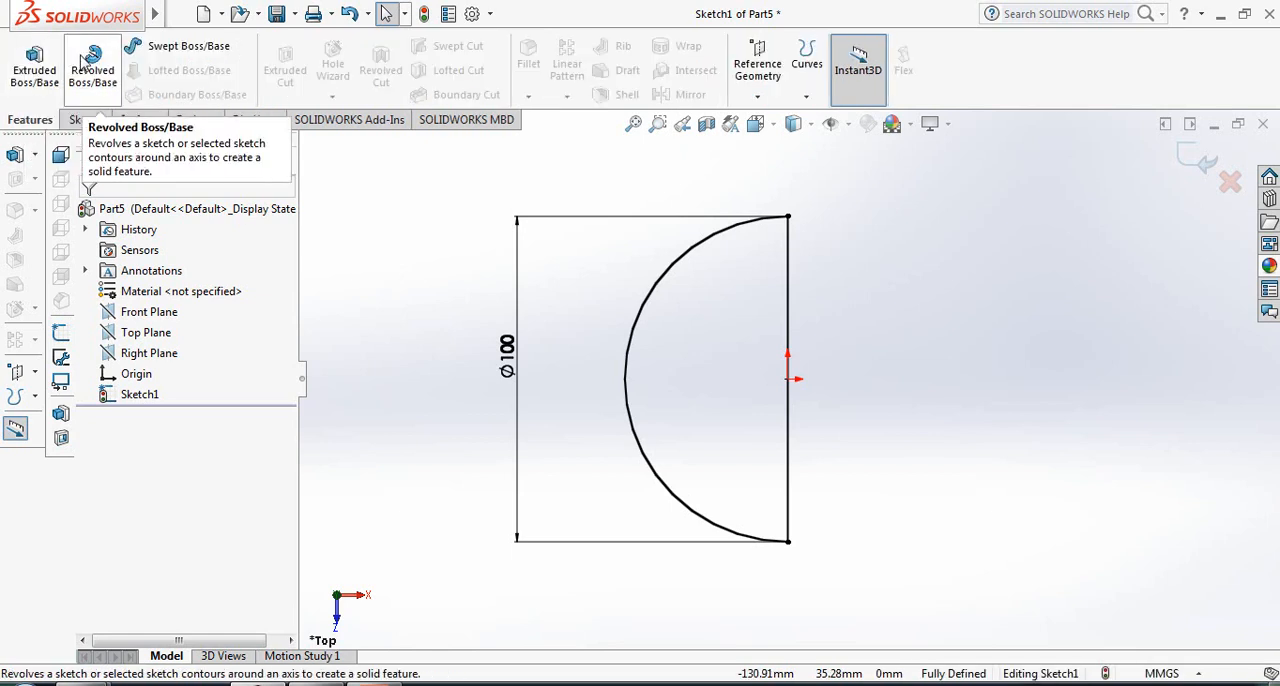
left_click(97, 86)
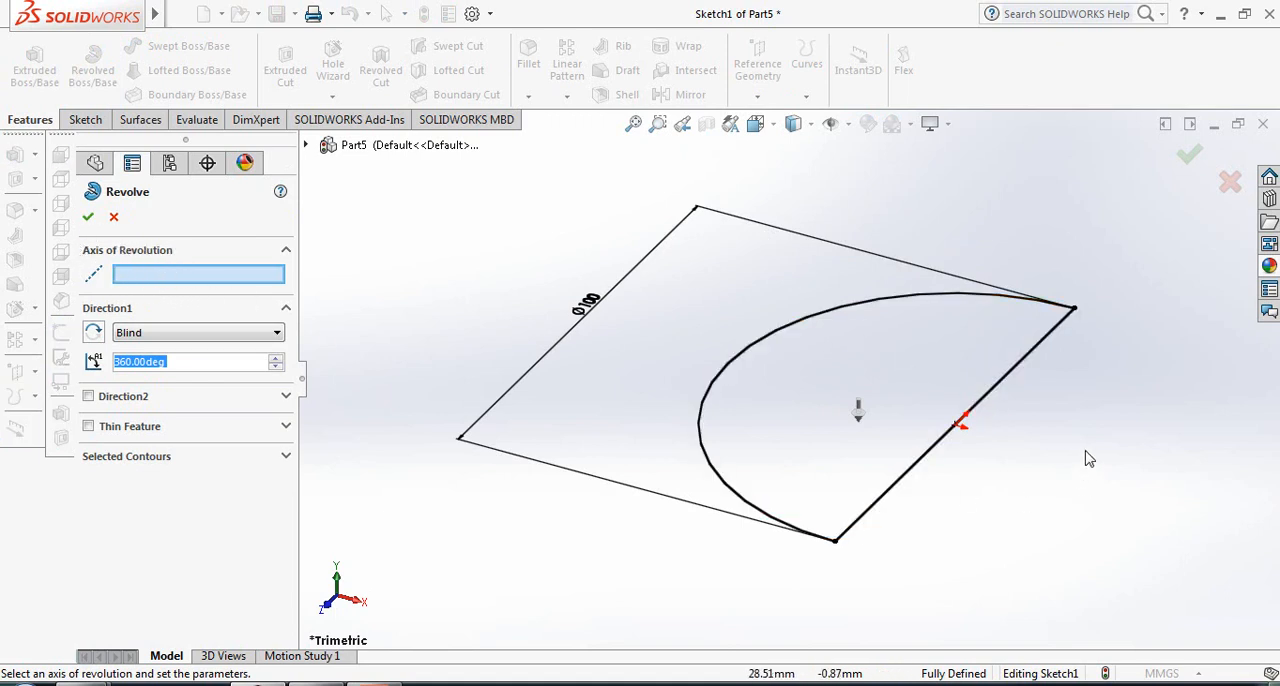
left_click(1008, 388)
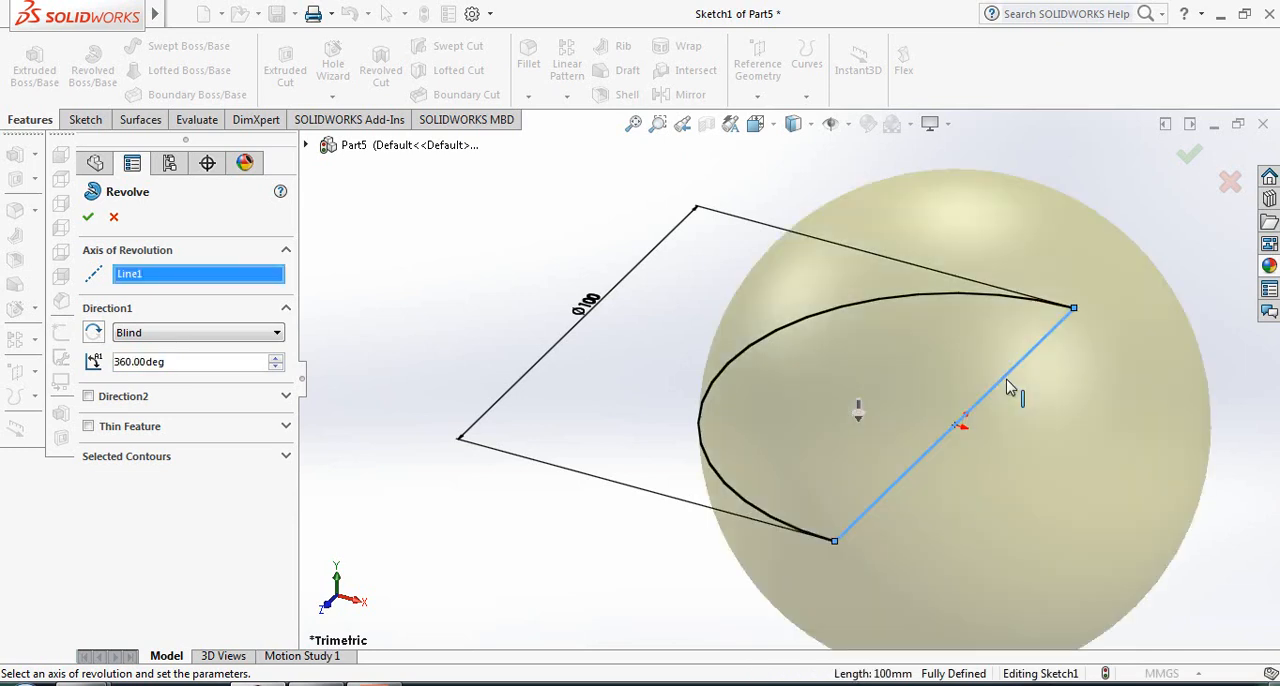
left_click(89, 217)
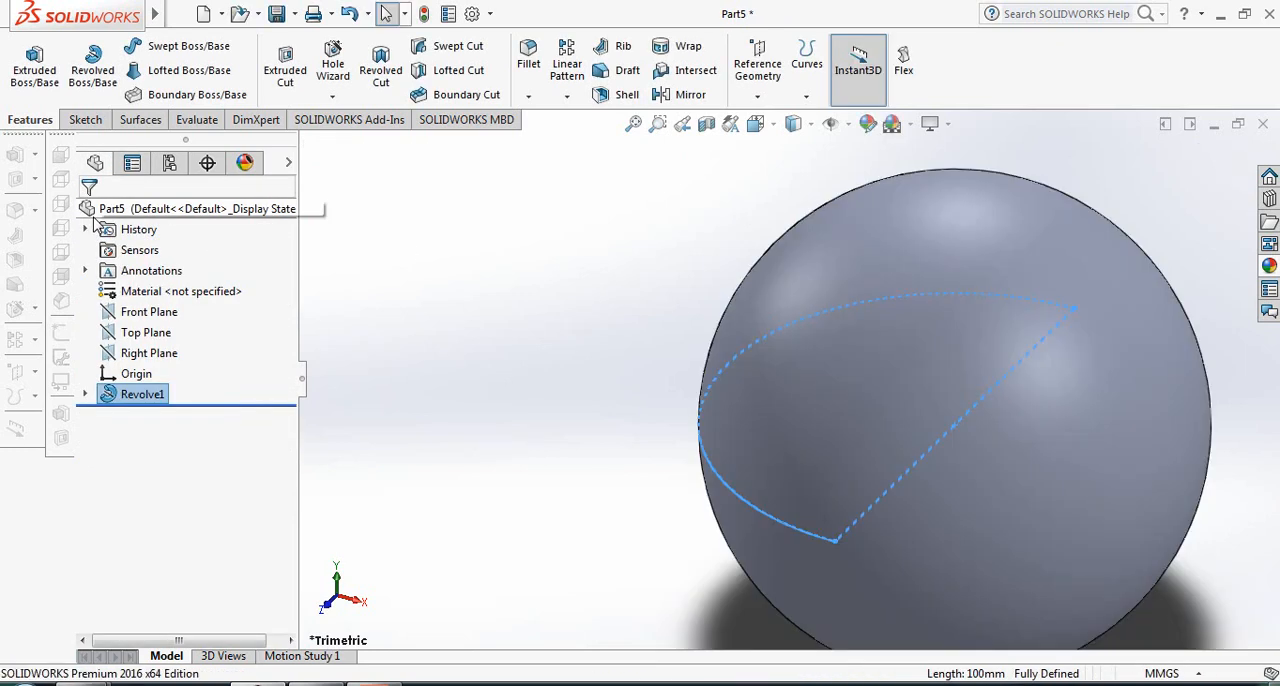
key("f")
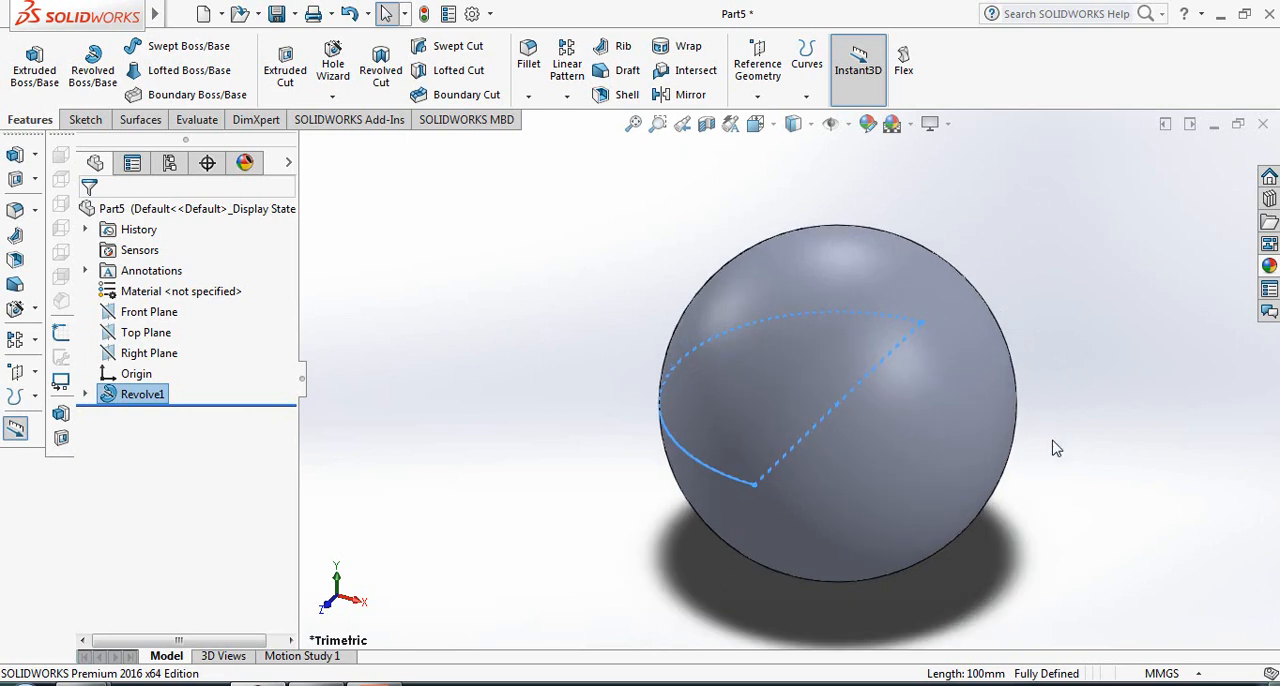
left_click(1016, 448)
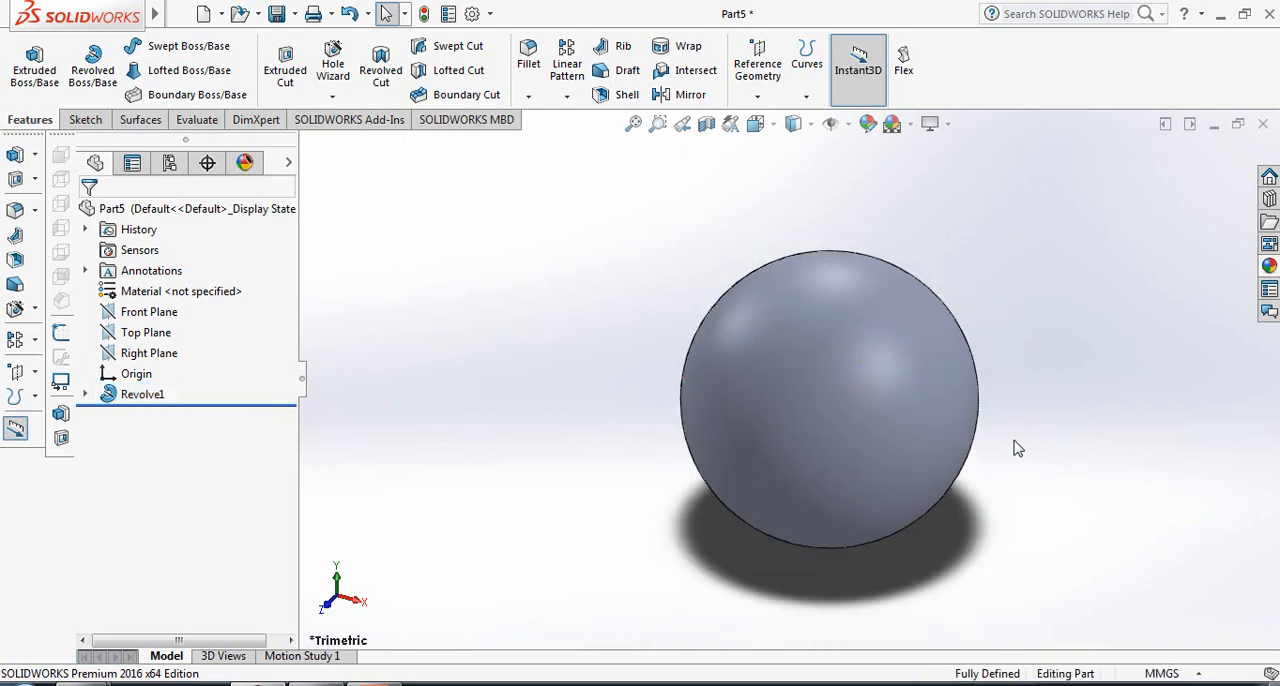
- Start a new sketch on the Front Plane and view it face-on
left_click(152, 312)
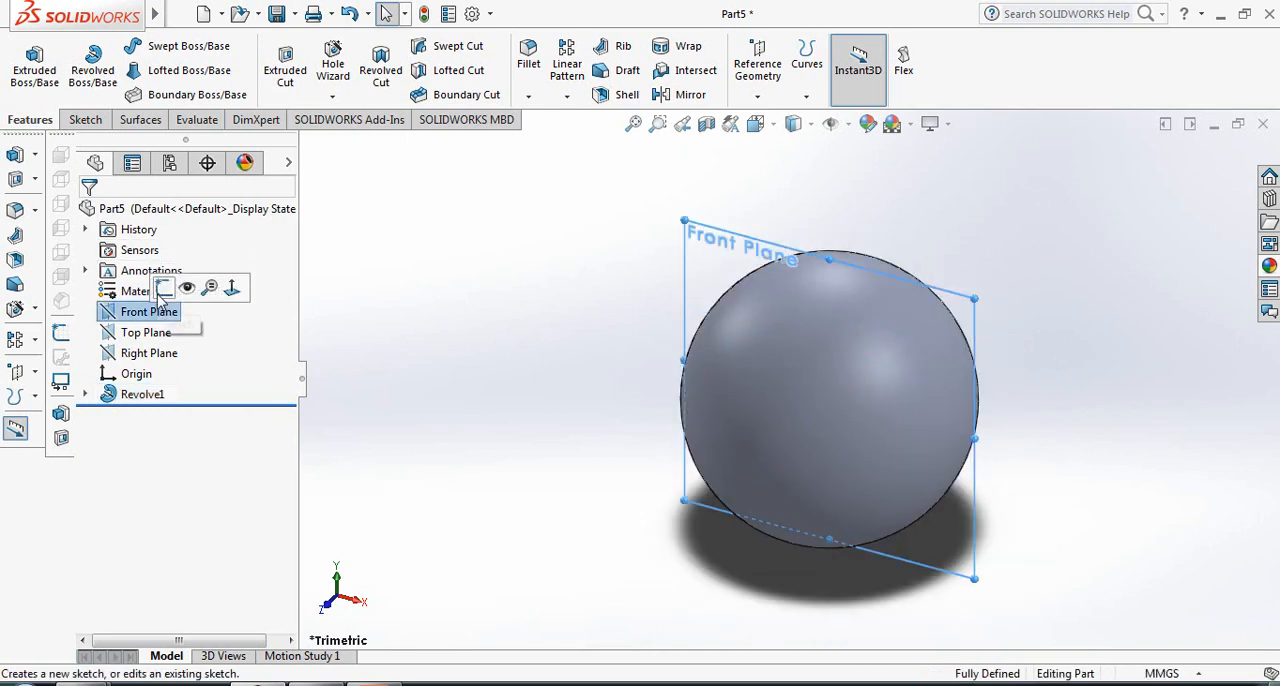
left_click(164, 286)
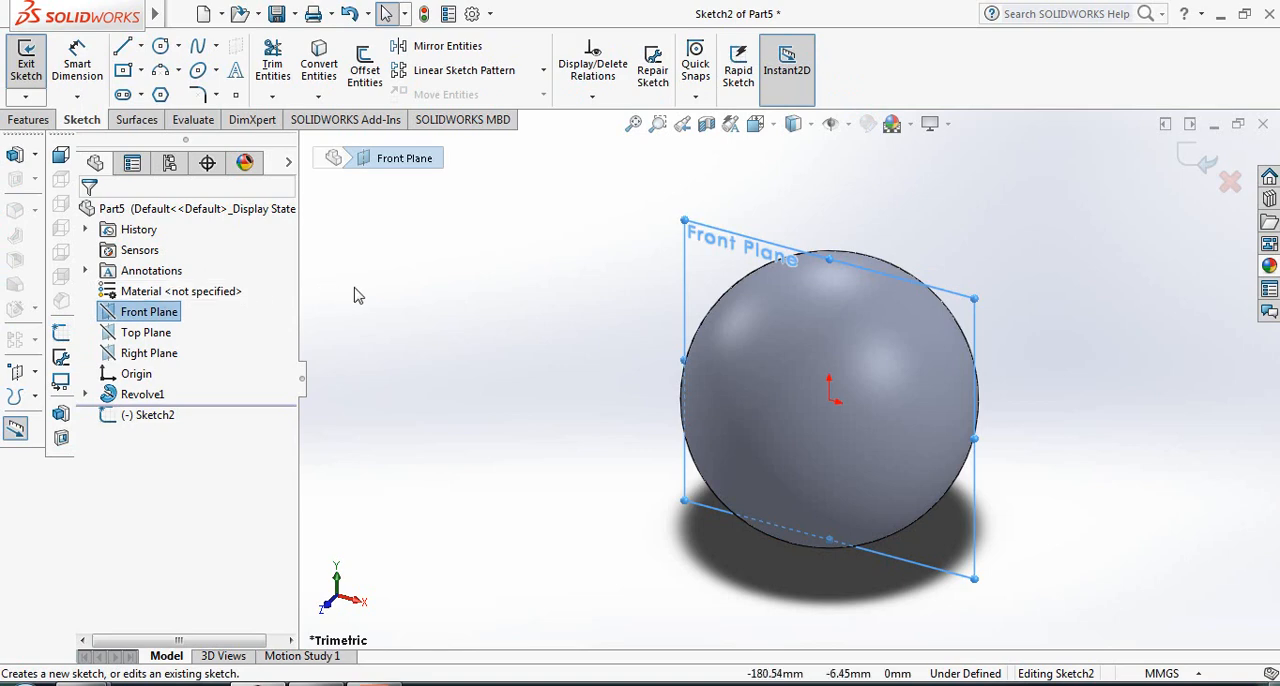
key("space")
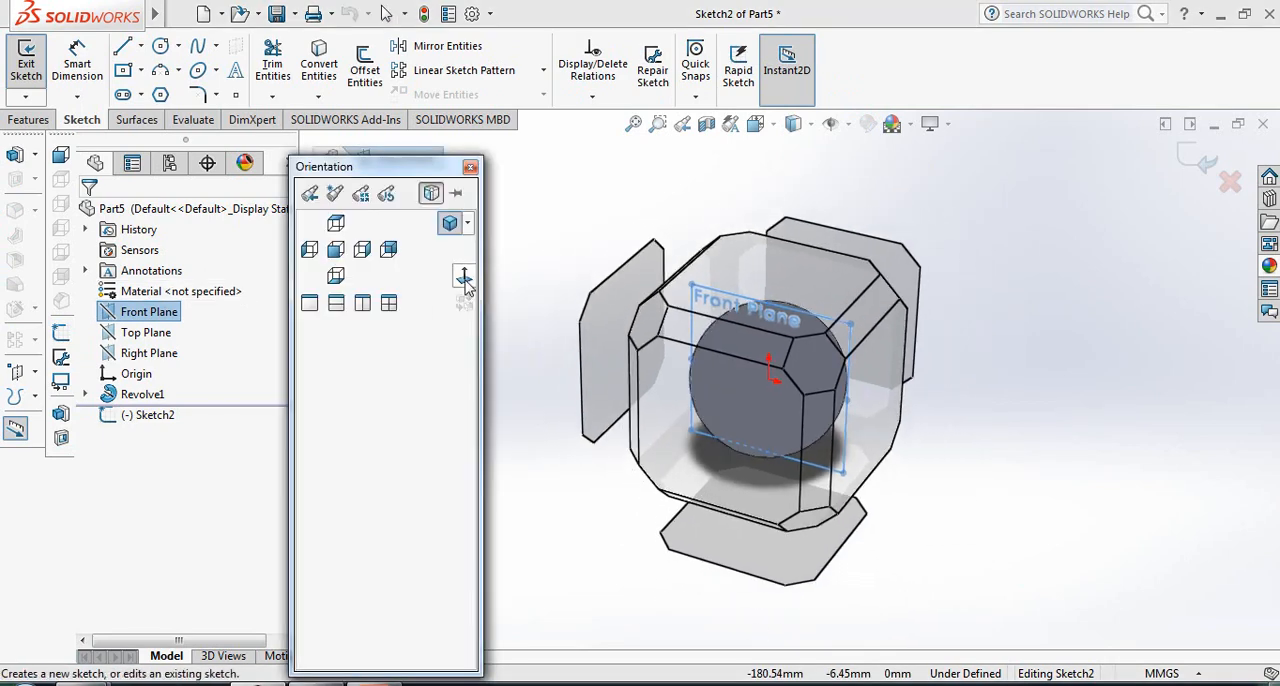
left_click(465, 282)
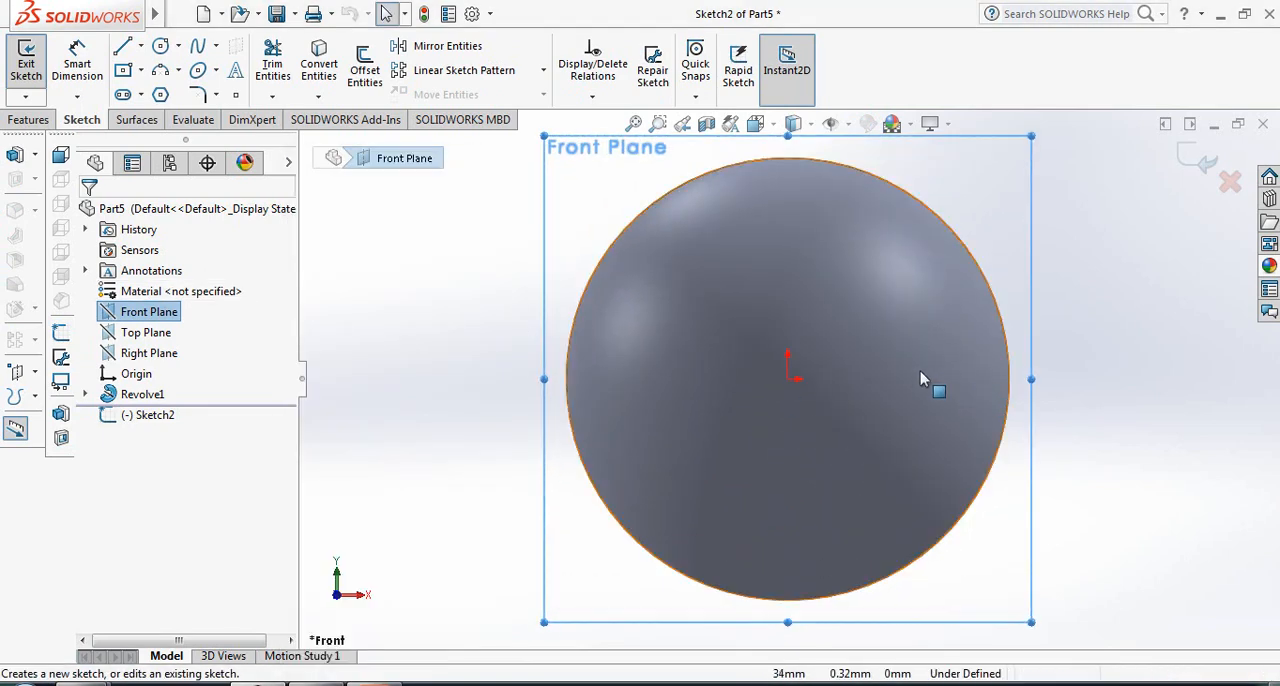
- Sketch a vertical line about 128 mm long through the origin, extending beyond the sphere at both ends
left_click(122, 46)
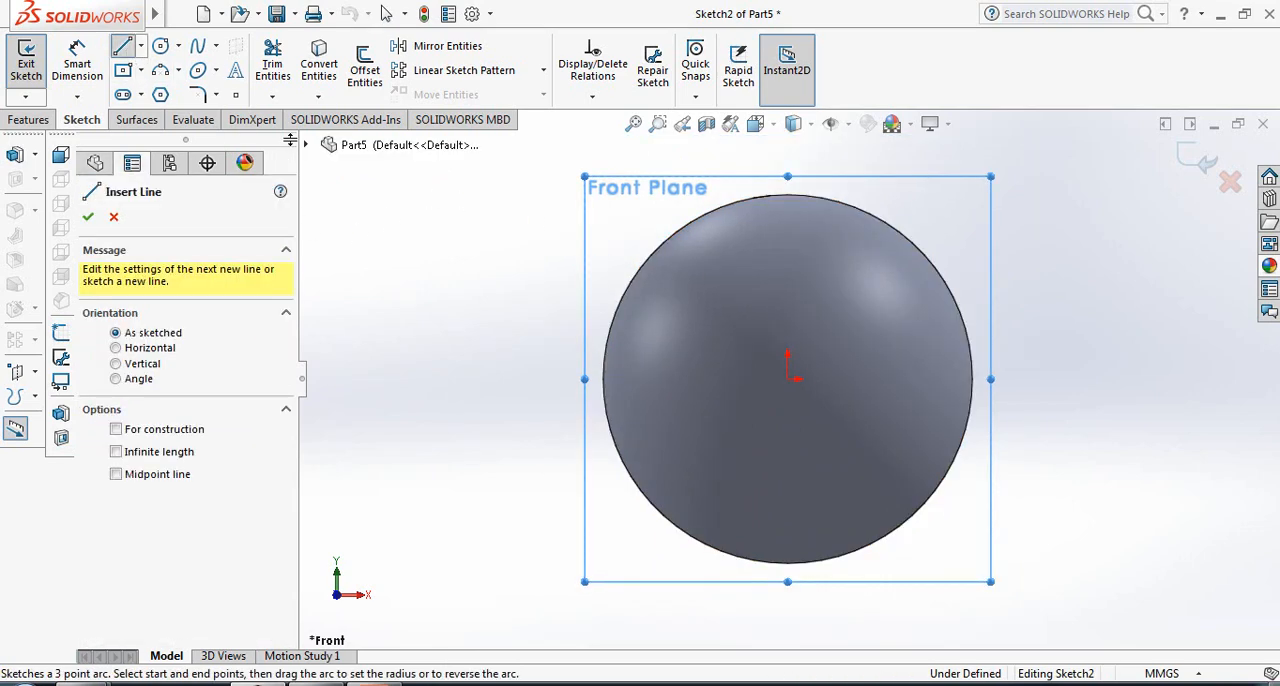
left_click(787, 150)
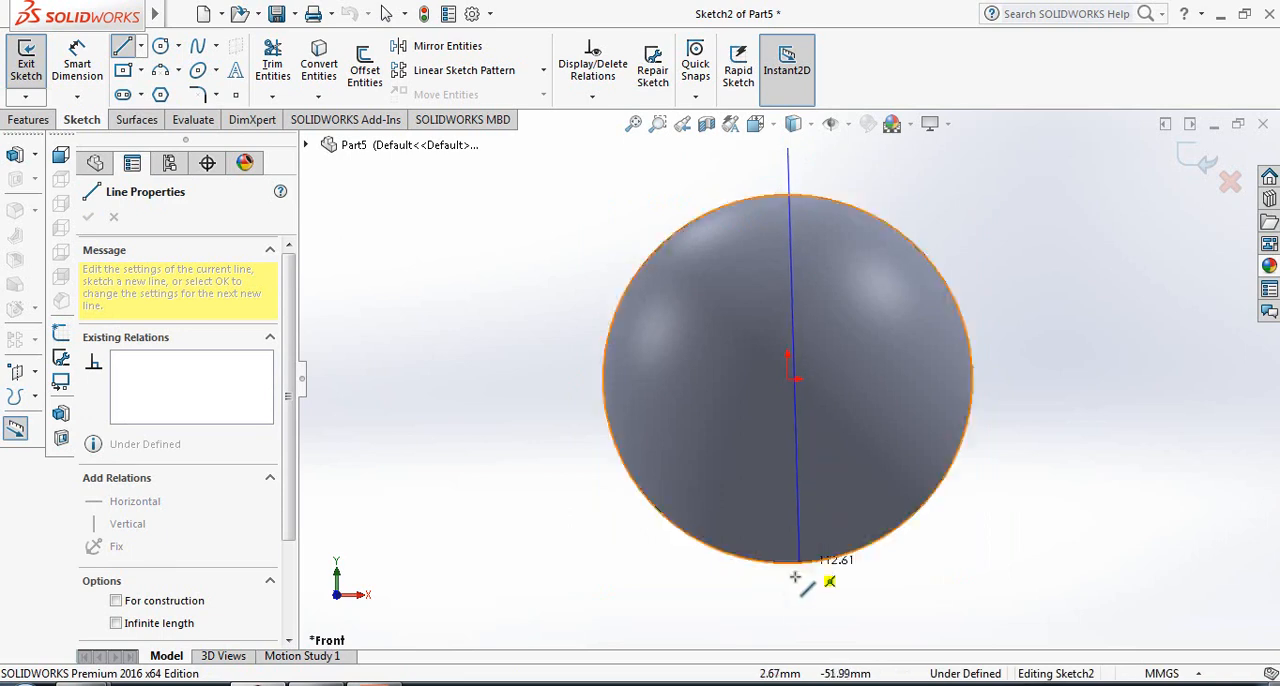
right_click(786, 620)
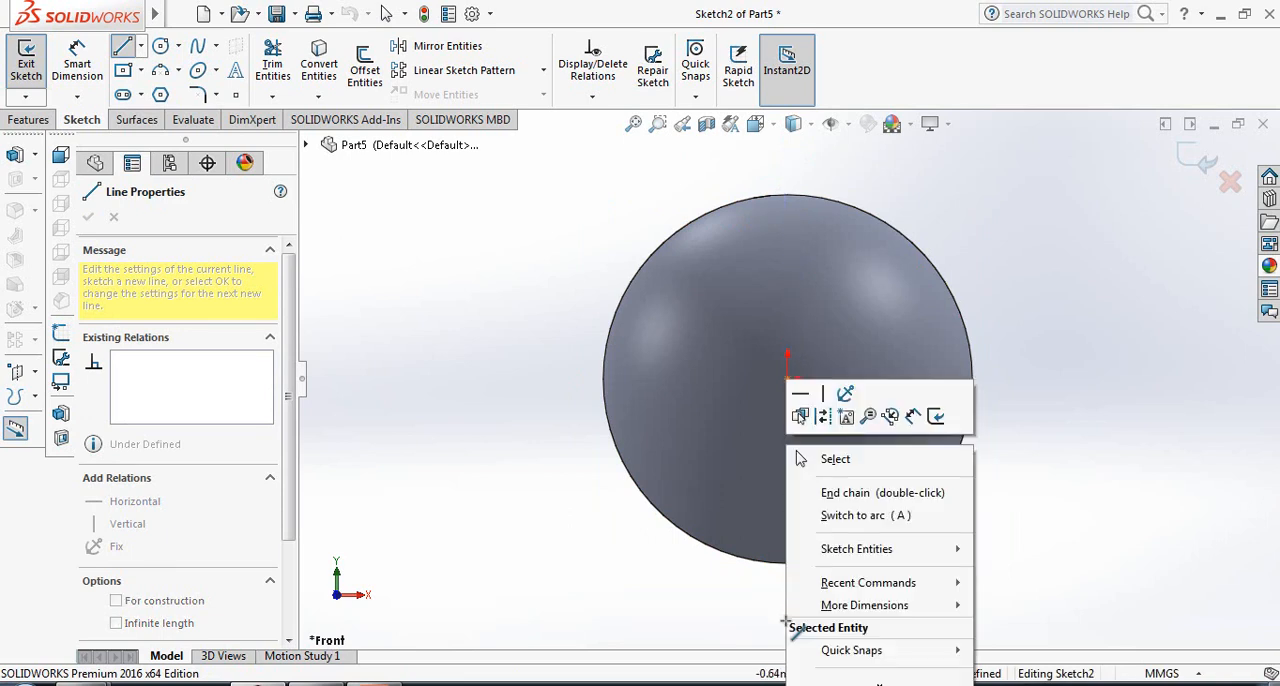
key("Escape")
left_click(789, 617)
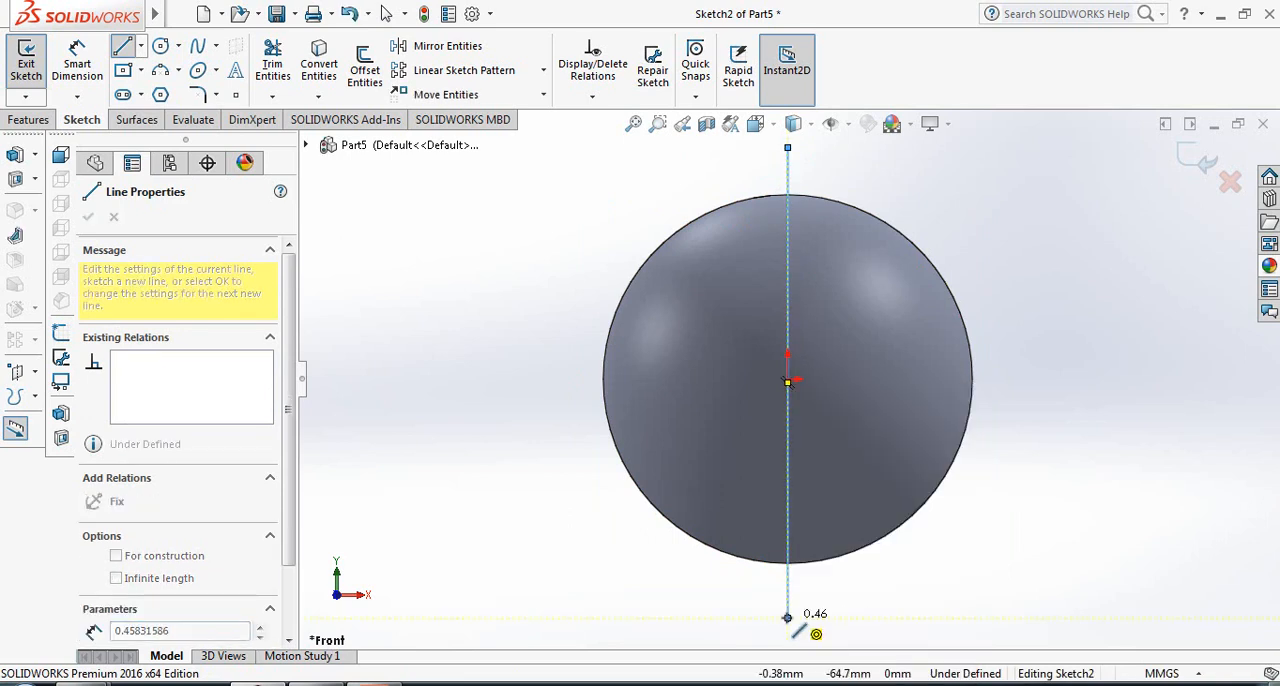
right_click(789, 610)
left_click(857, 440)
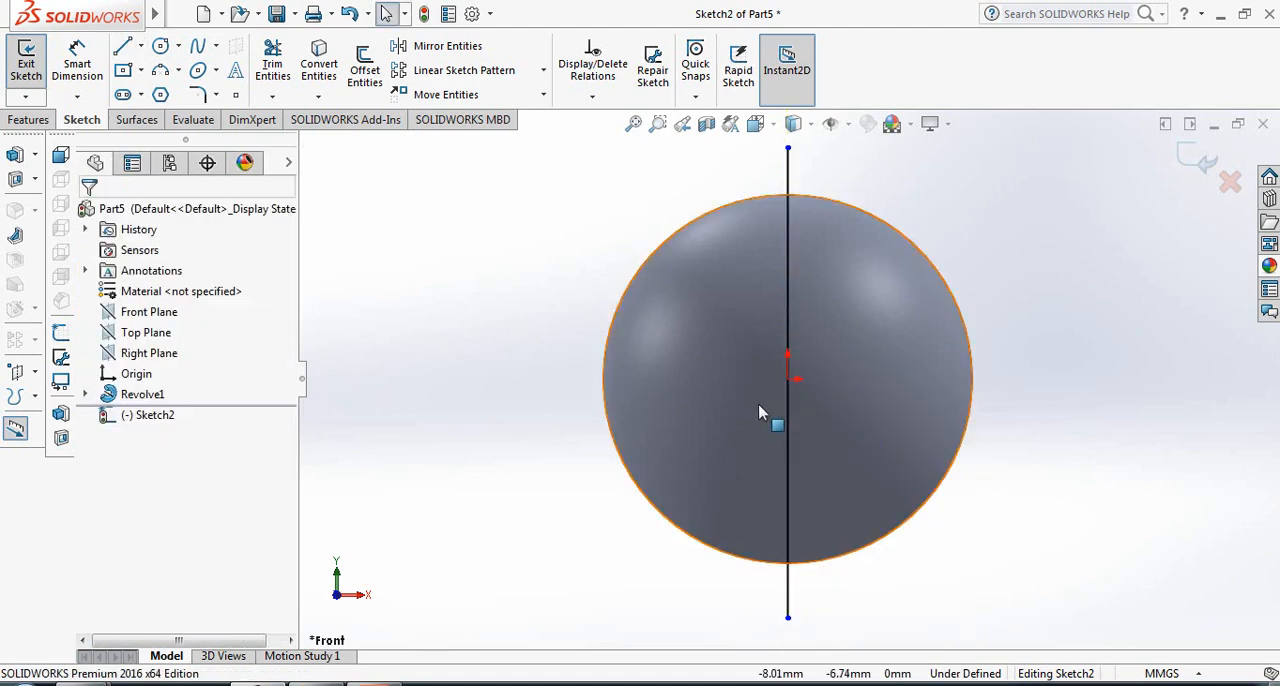
- Dimension the vertical line's length and set it to 110 mm
left_click(77, 62)
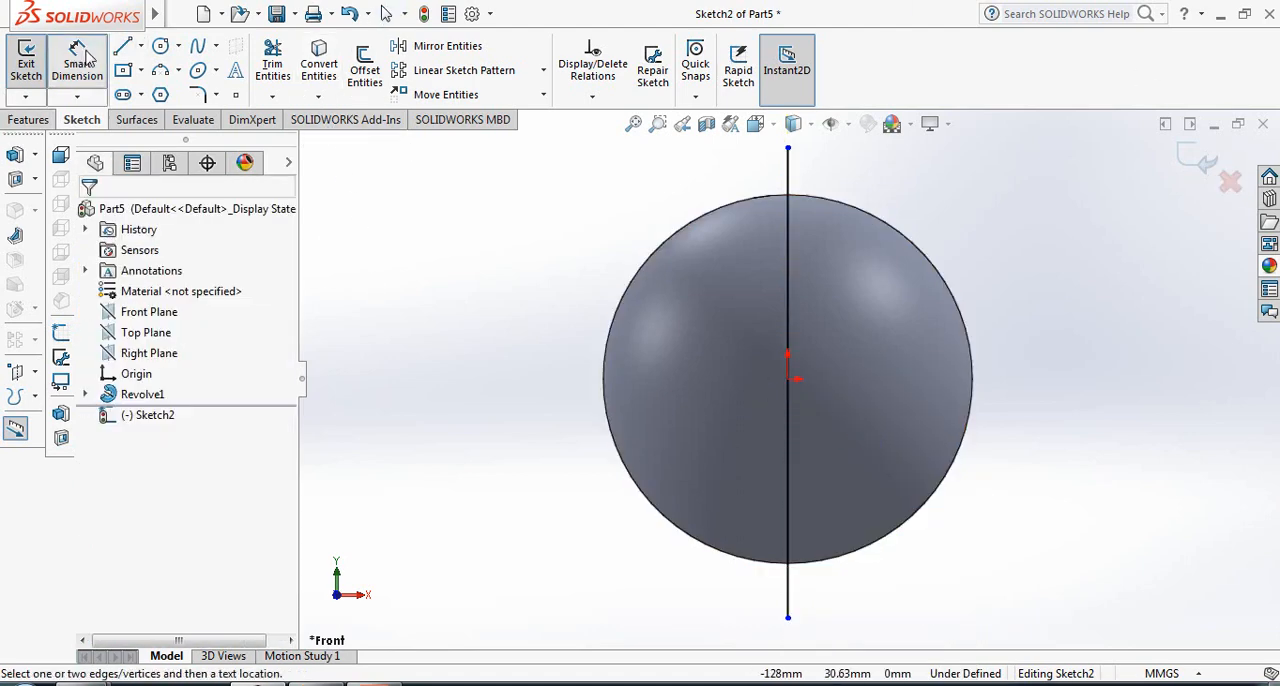
left_click(789, 186)
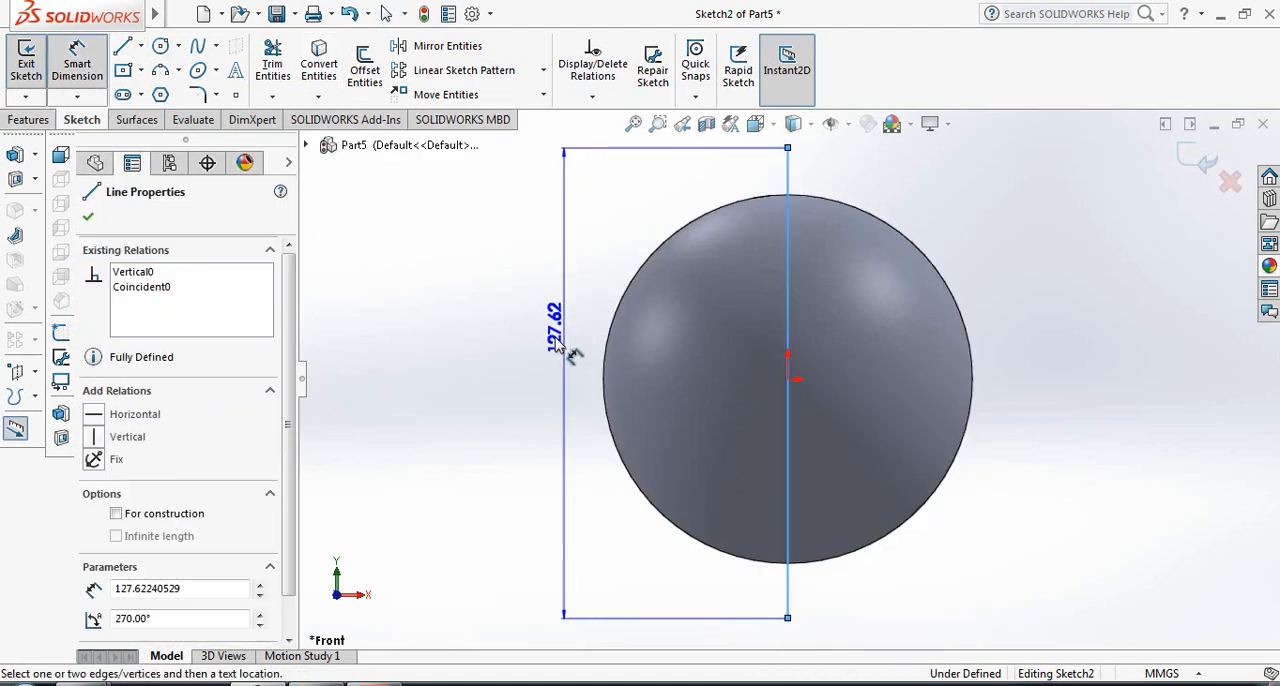
left_click(561, 373)
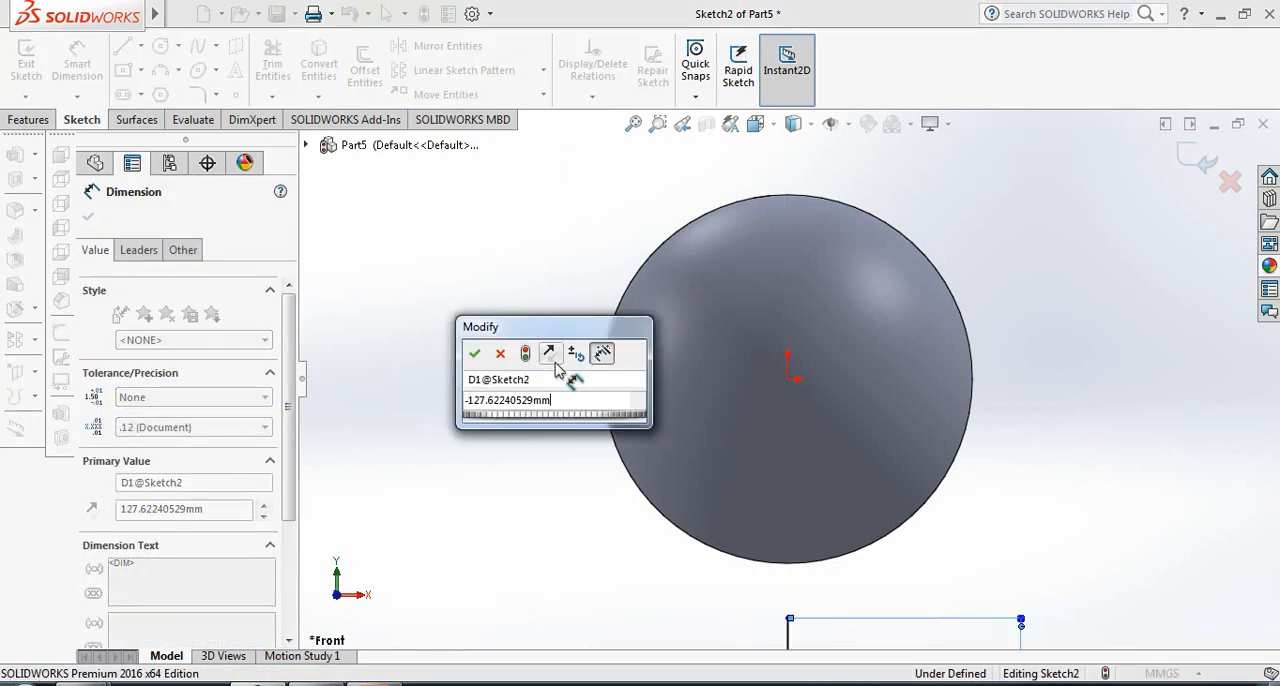
type("100")
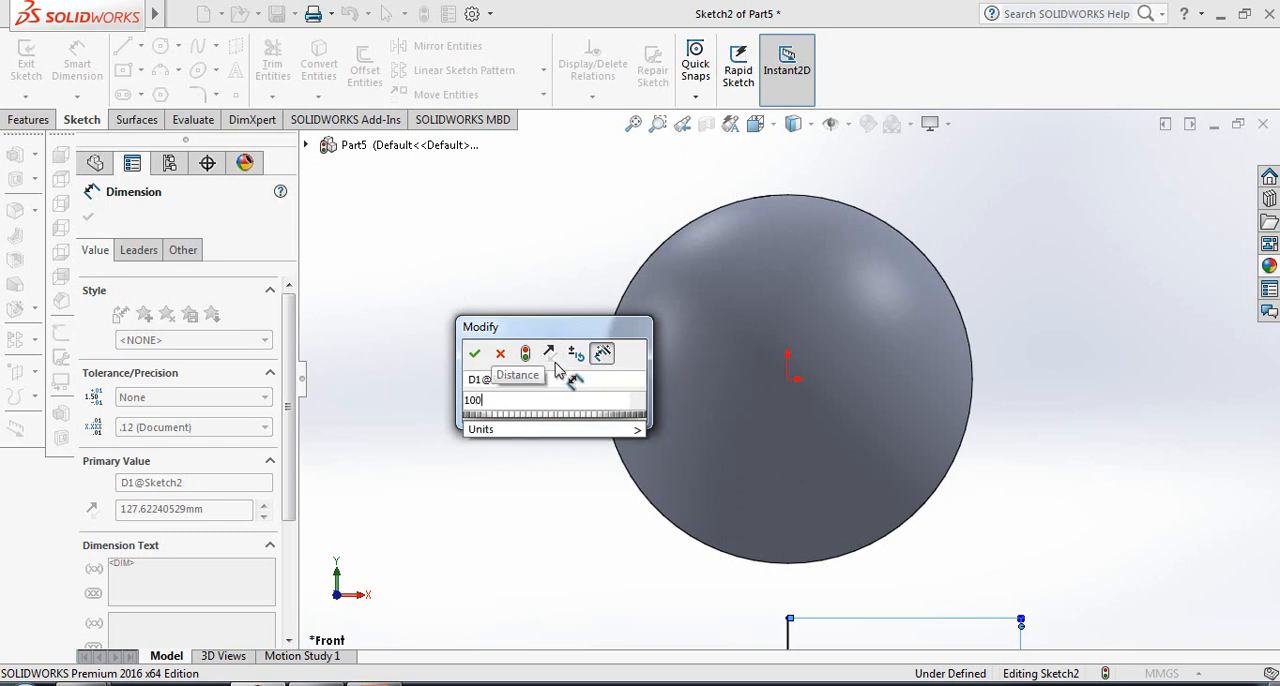
key("BackSpace")
type("10")
left_click(477, 355)
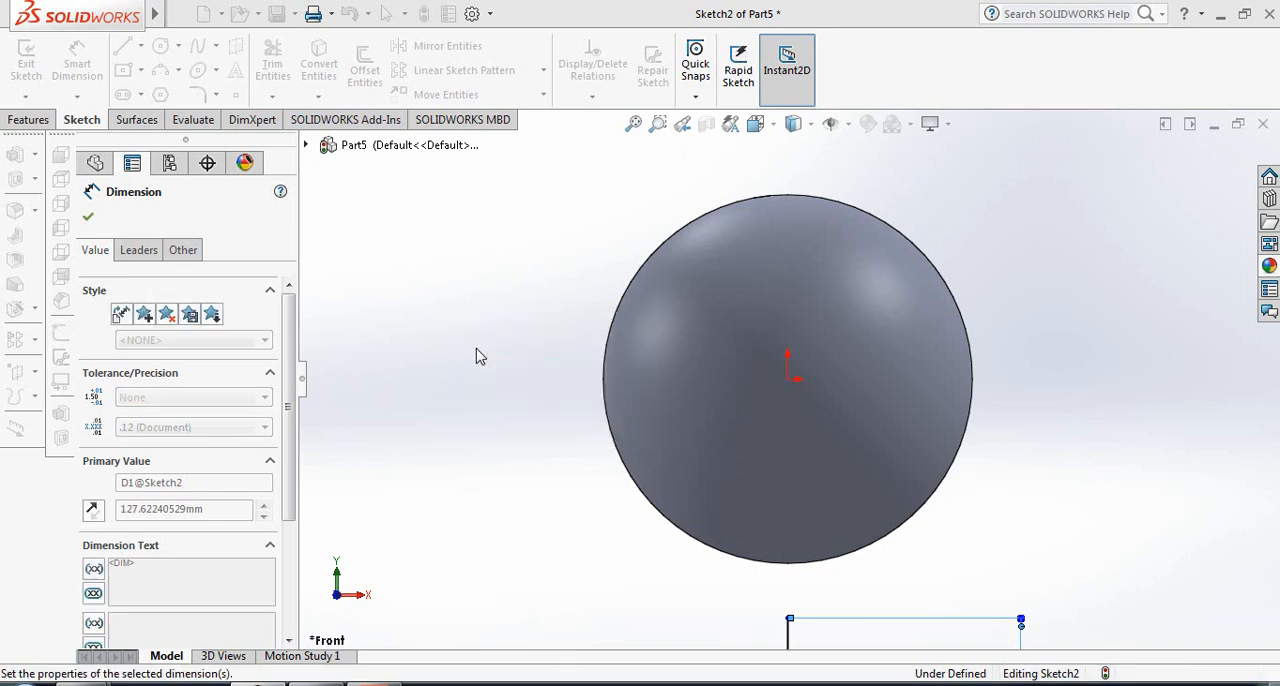
left_click(89, 218)
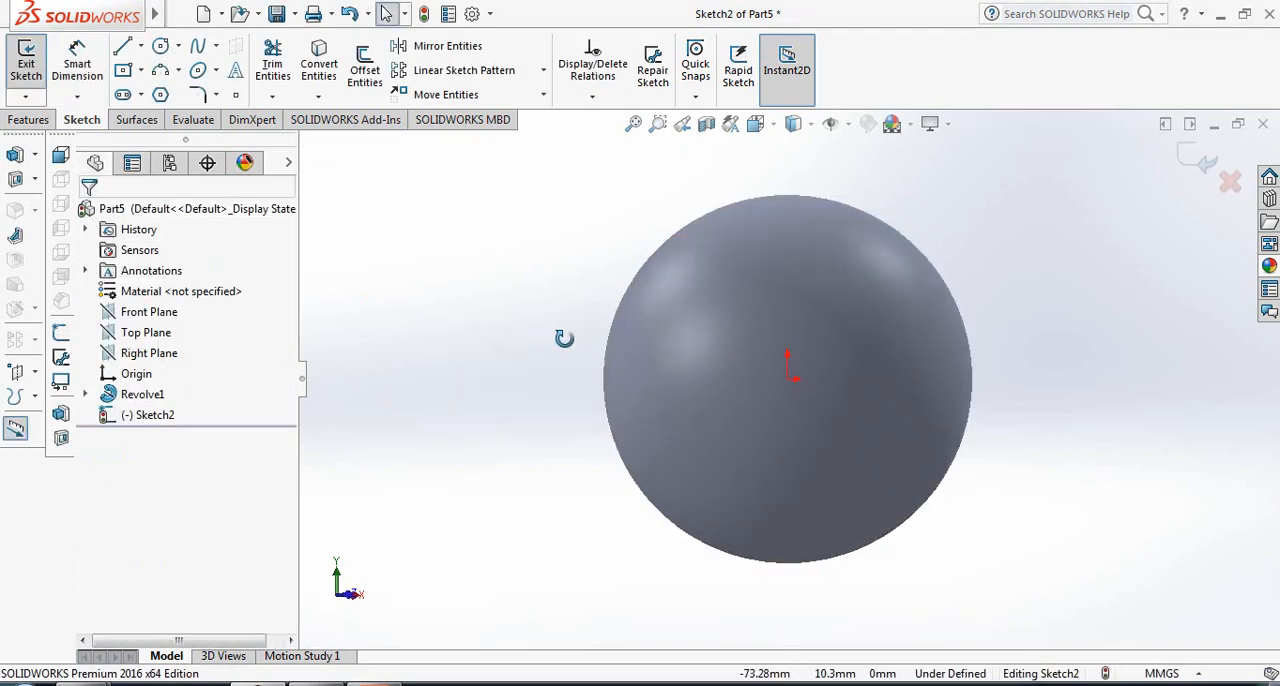
- Delete the displaced 110 mm vertical line below the sphere
key("space")
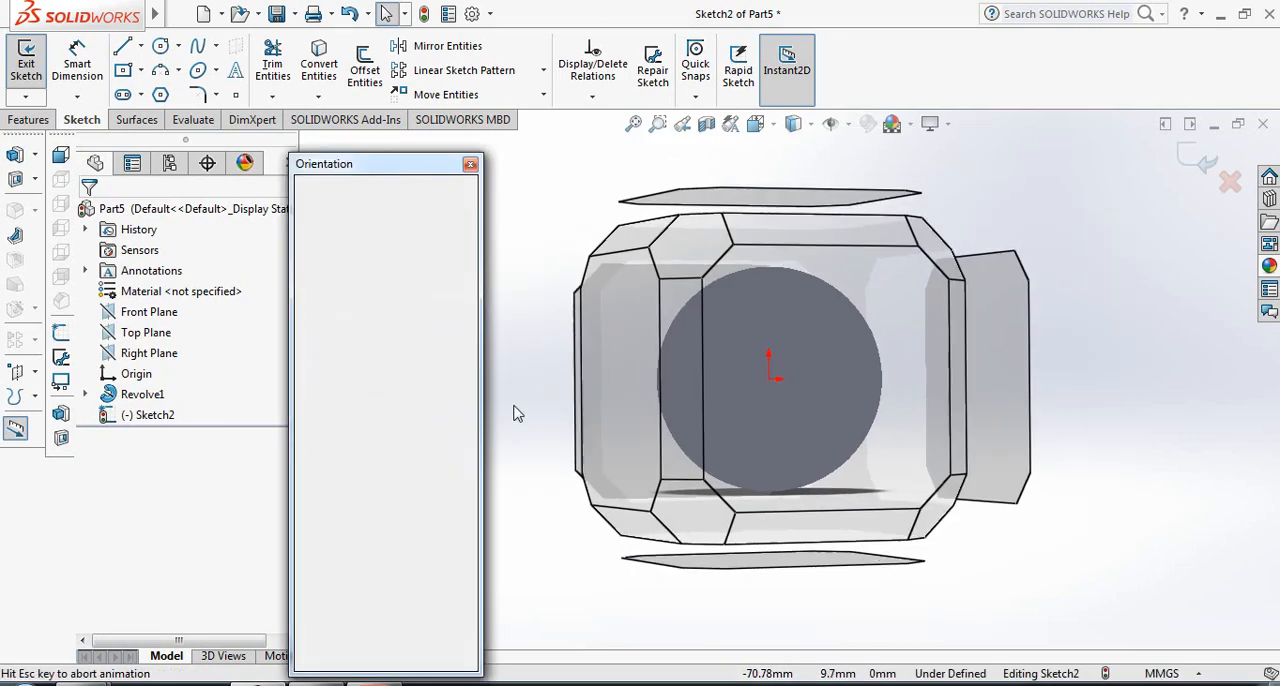
left_click(463, 276)
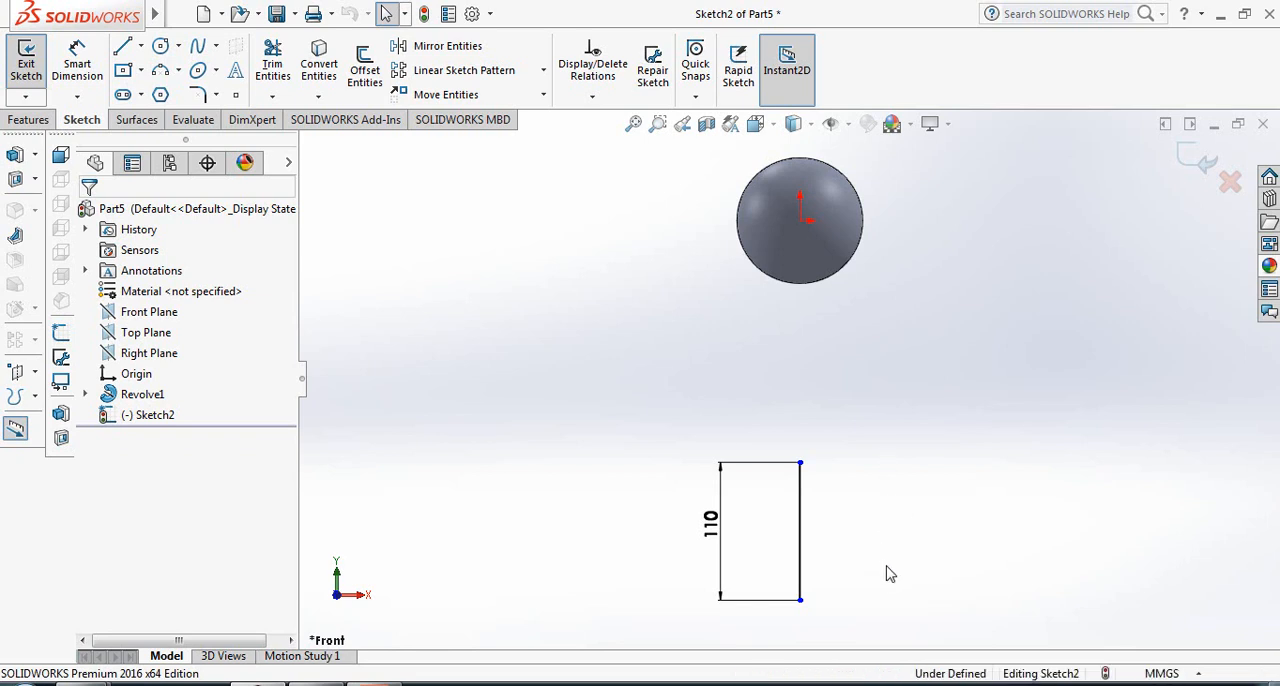
left_click(806, 510)
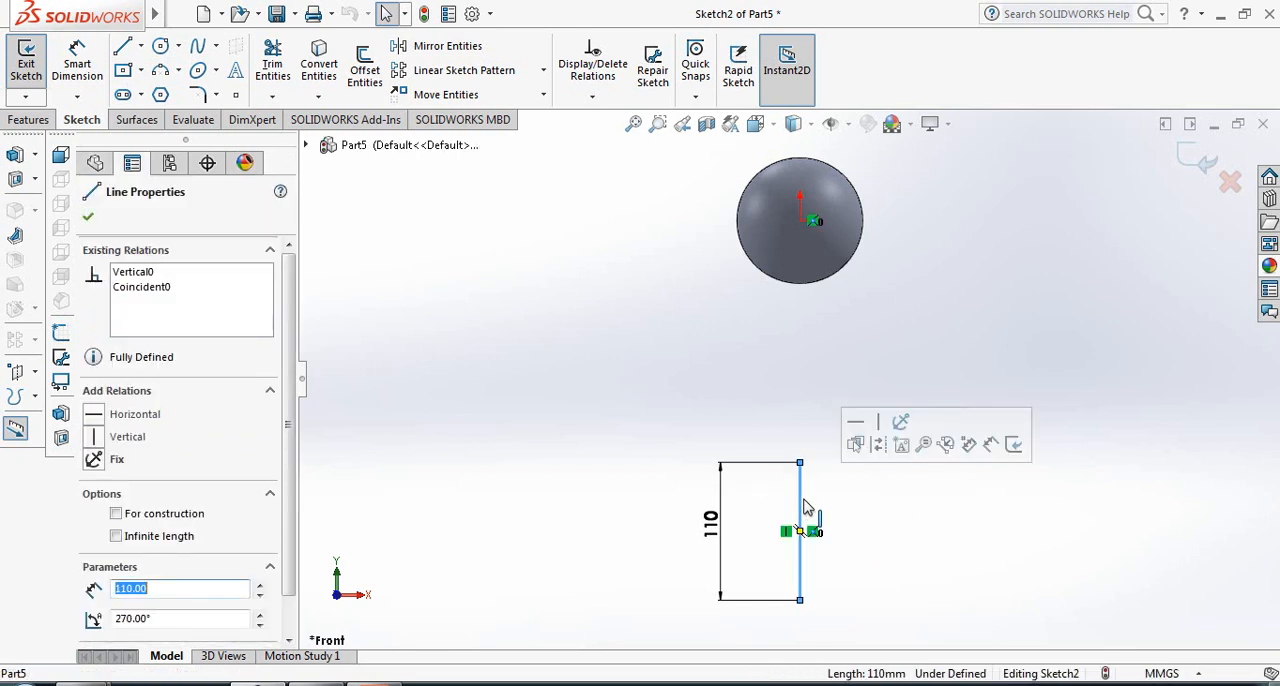
key("Delete")
scroll(930, 130, "up", 2)
scroll(731, 163, "up", 3)
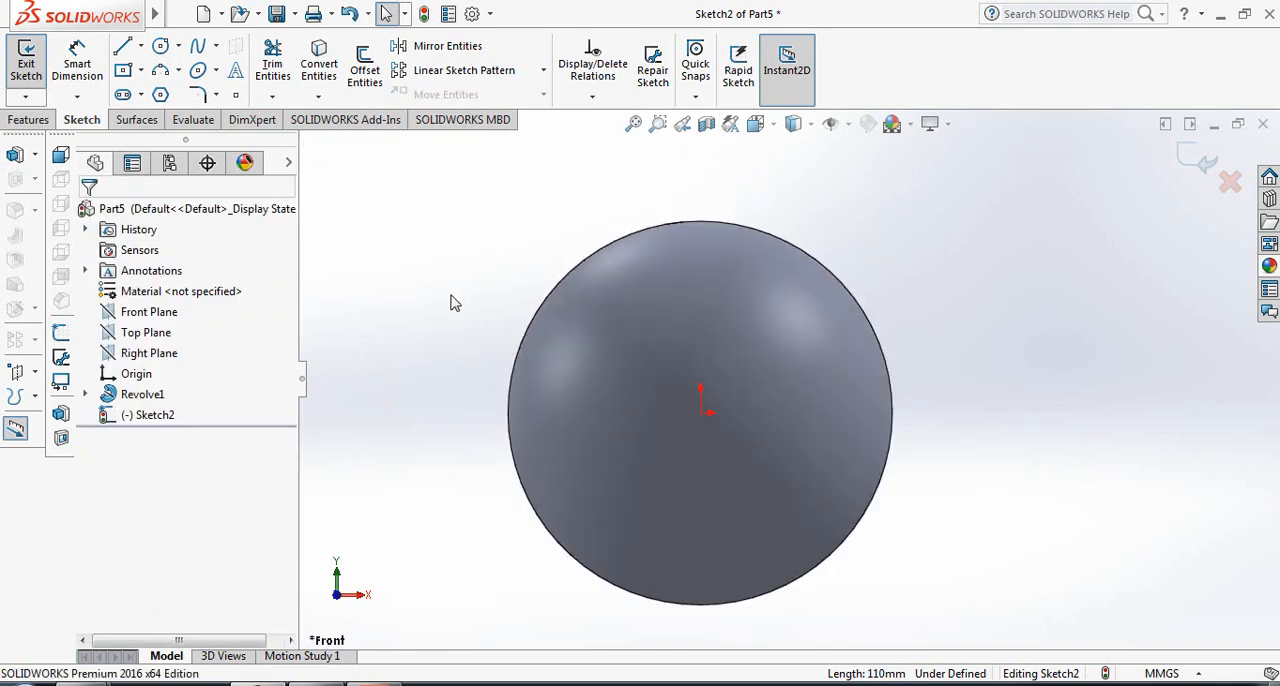
- Redraw the vertical line through the origin, about 122 mm long and passing beyond the sphere's top and bottom
left_click(122, 48)
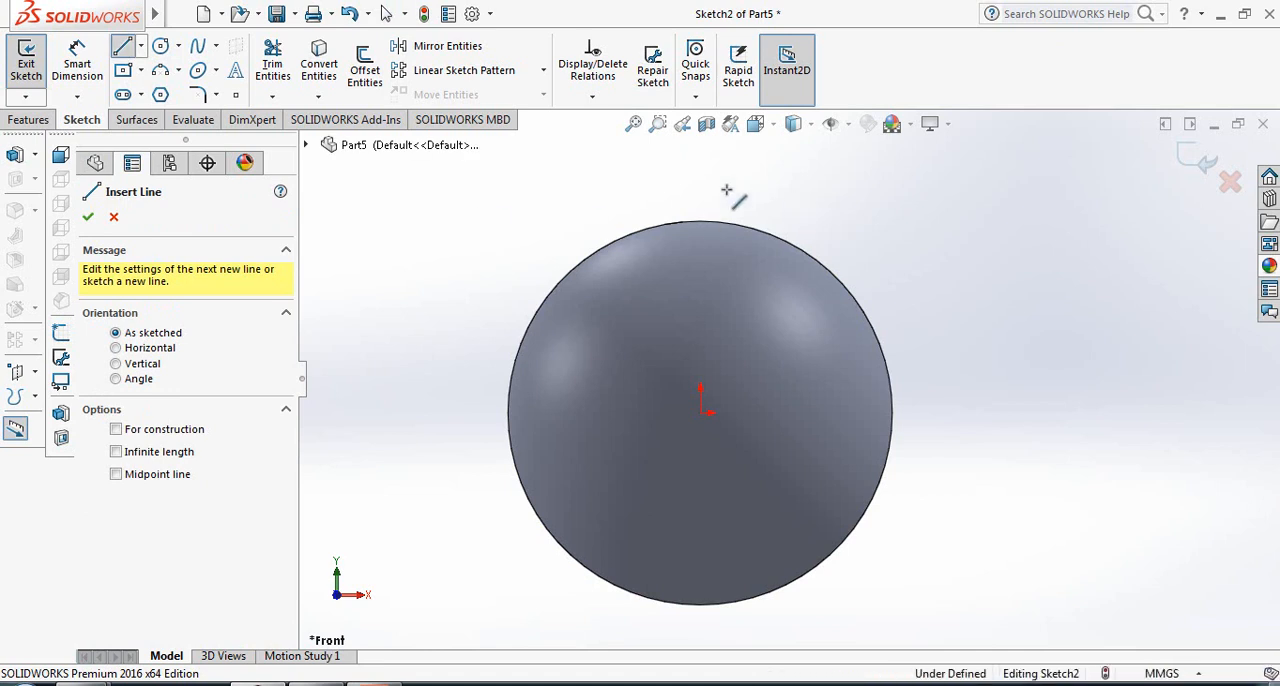
left_click(701, 171)
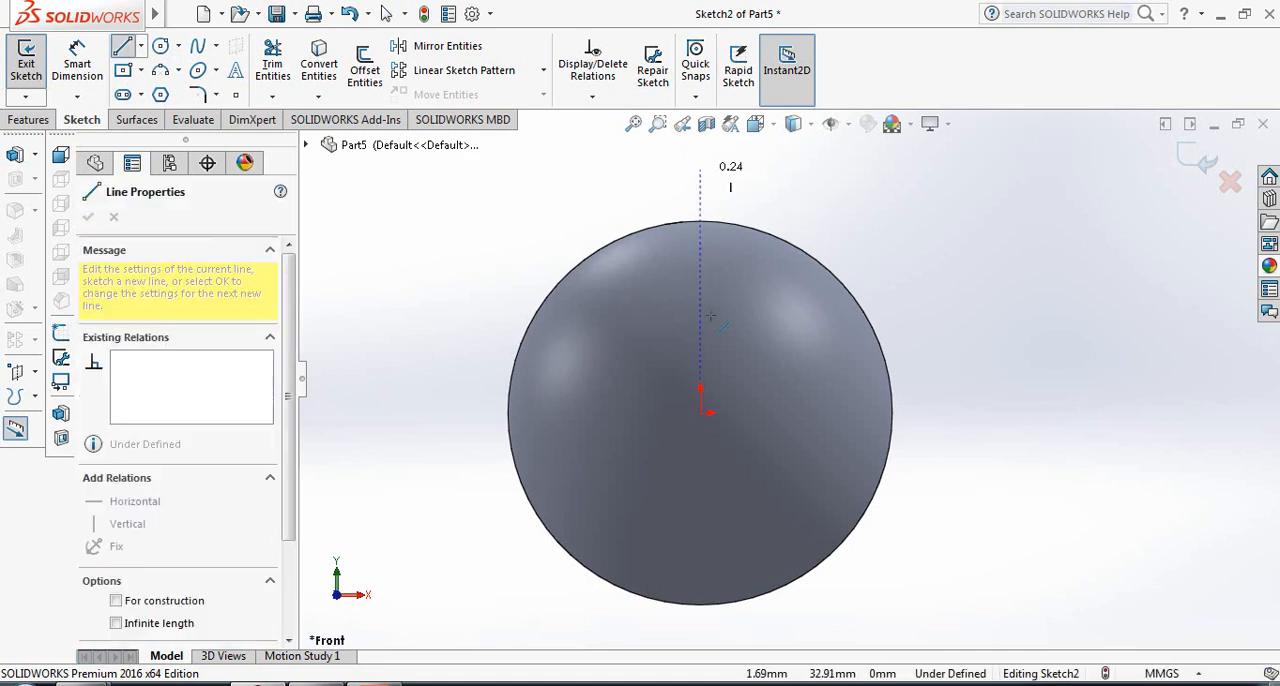
left_click(701, 639)
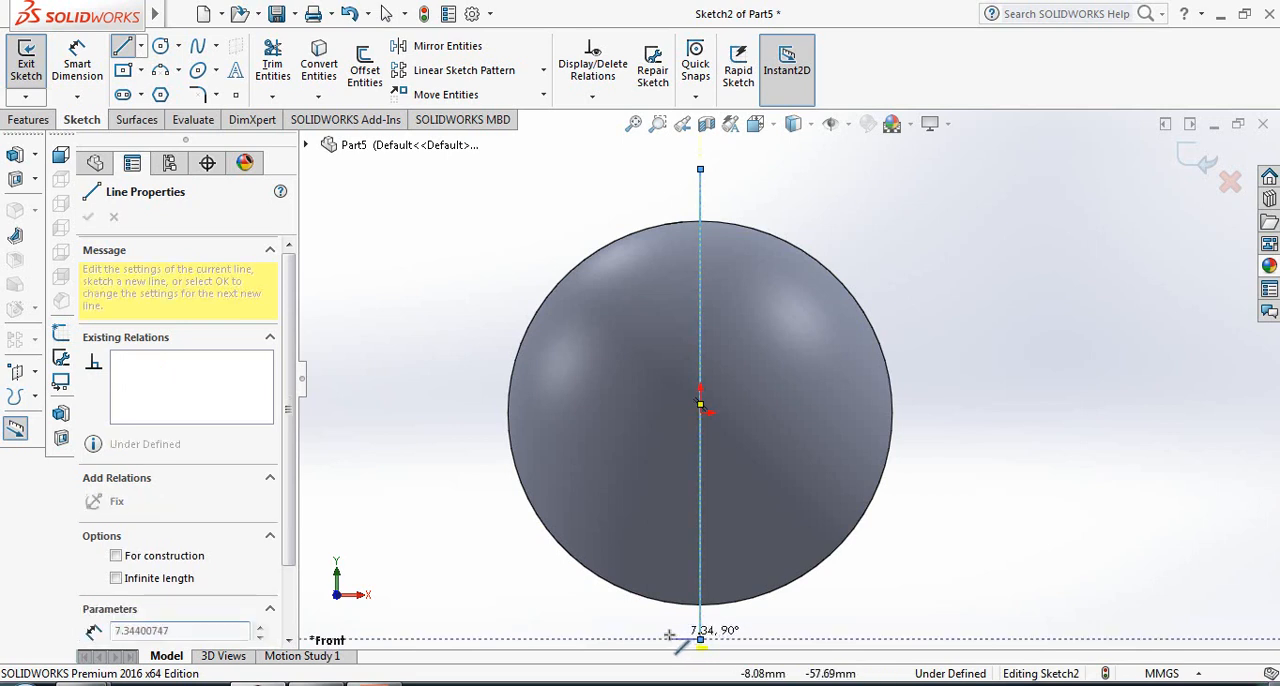
right_click(701, 640)
left_click(729, 443)
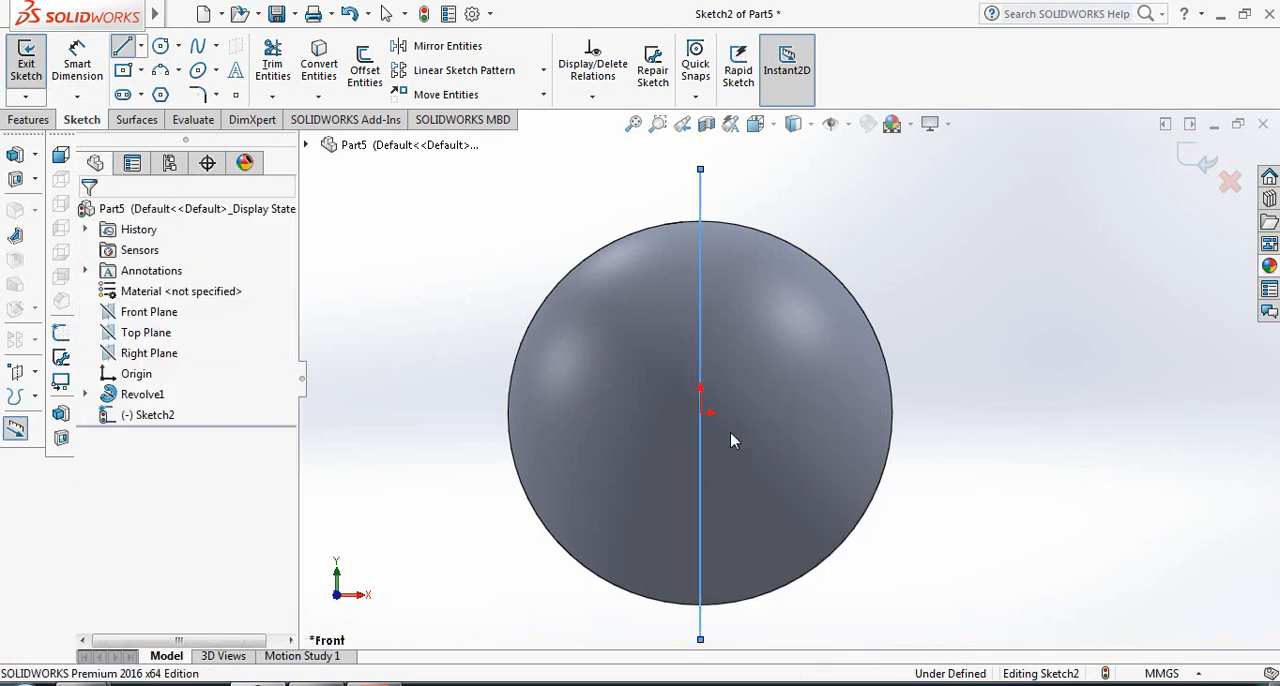
- Dimension the vertical line's length and set it to 110 mm
left_click(702, 202)
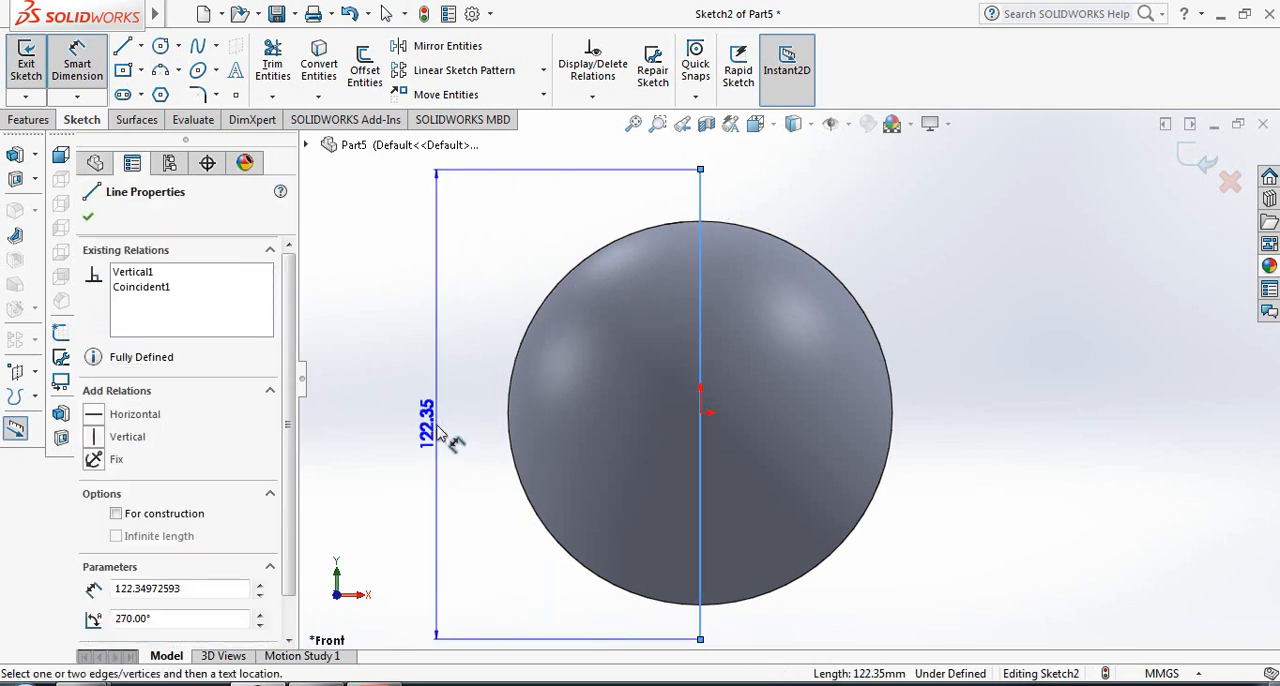
left_click(441, 434)
type("11")
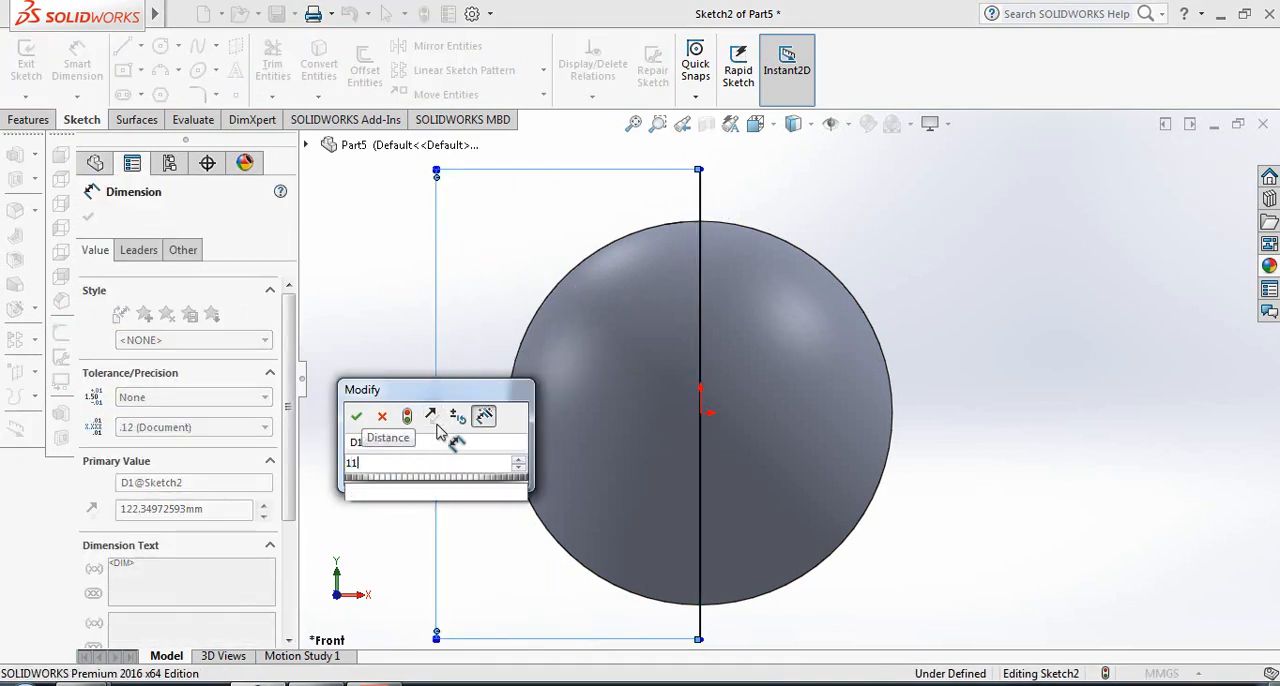
type("0")
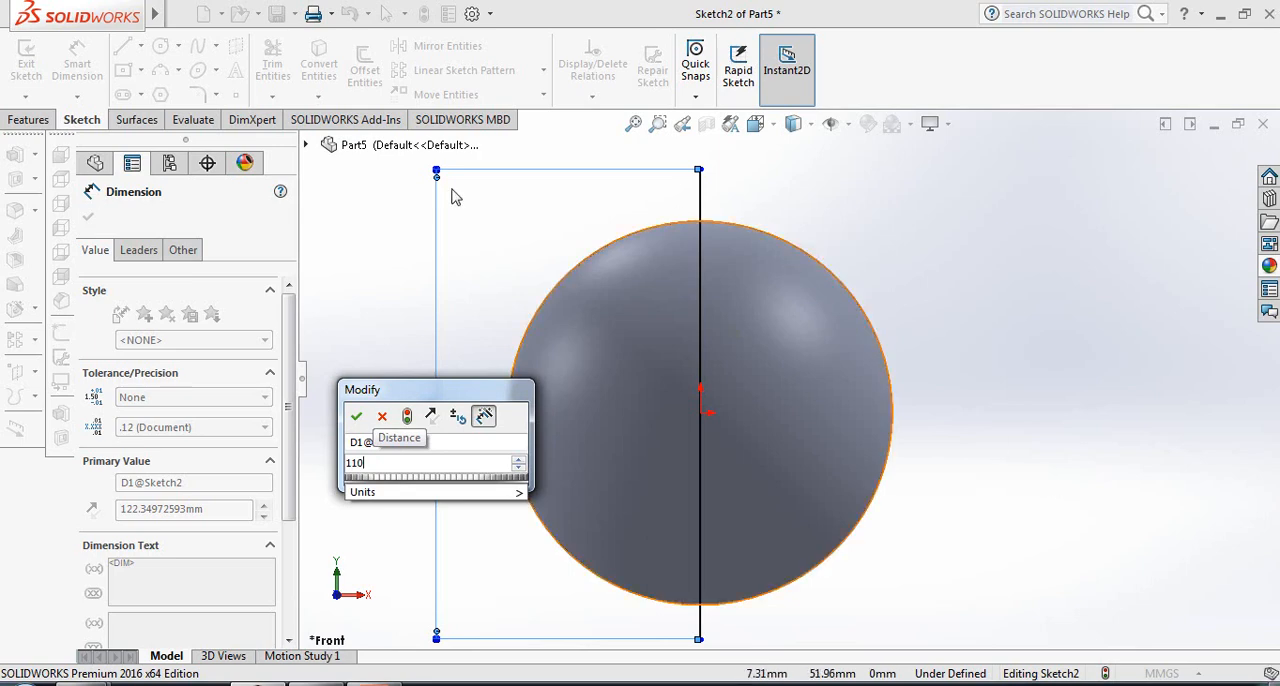
left_click(356, 416)
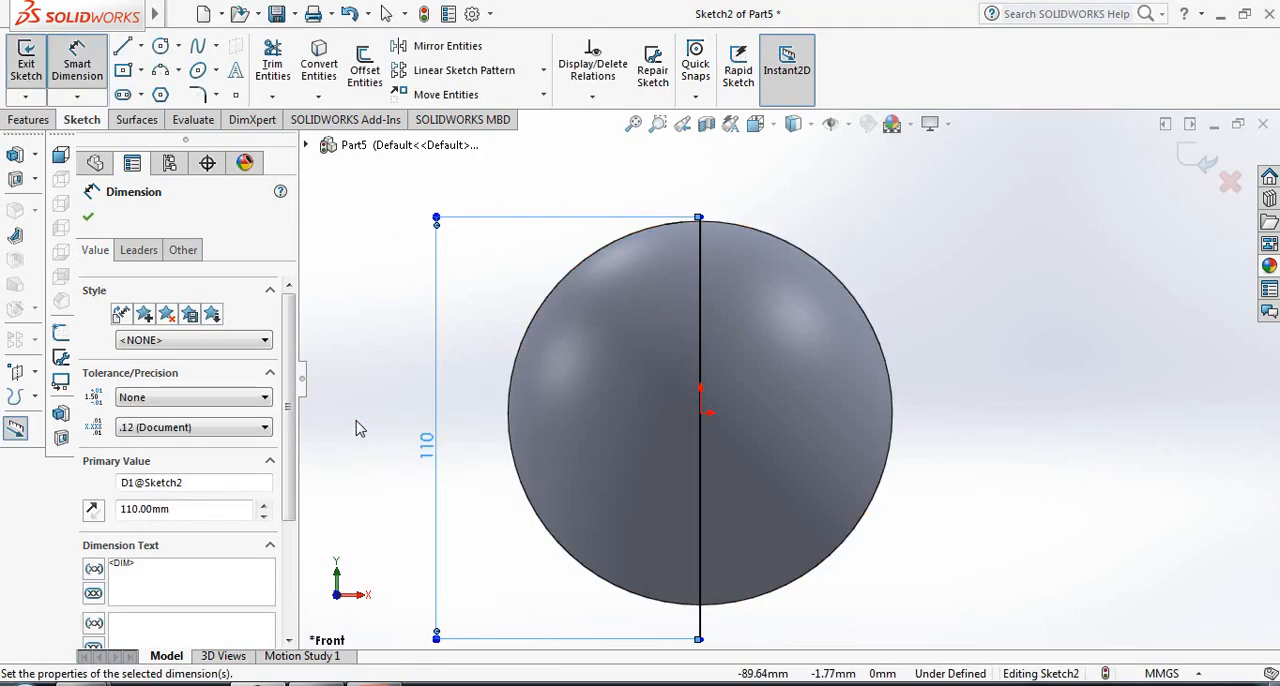
left_click(88, 218)
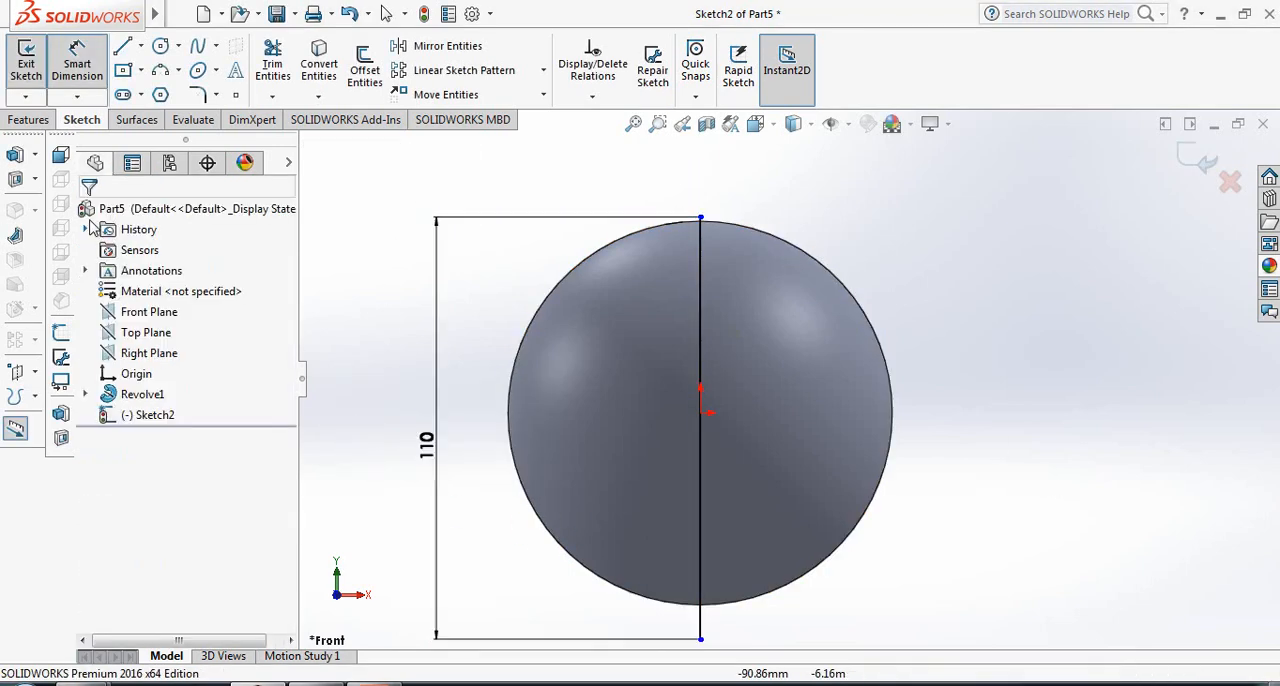
- Make the vertical line's midpoint coincident with the origin and finish the sketch
left_click(701, 433)
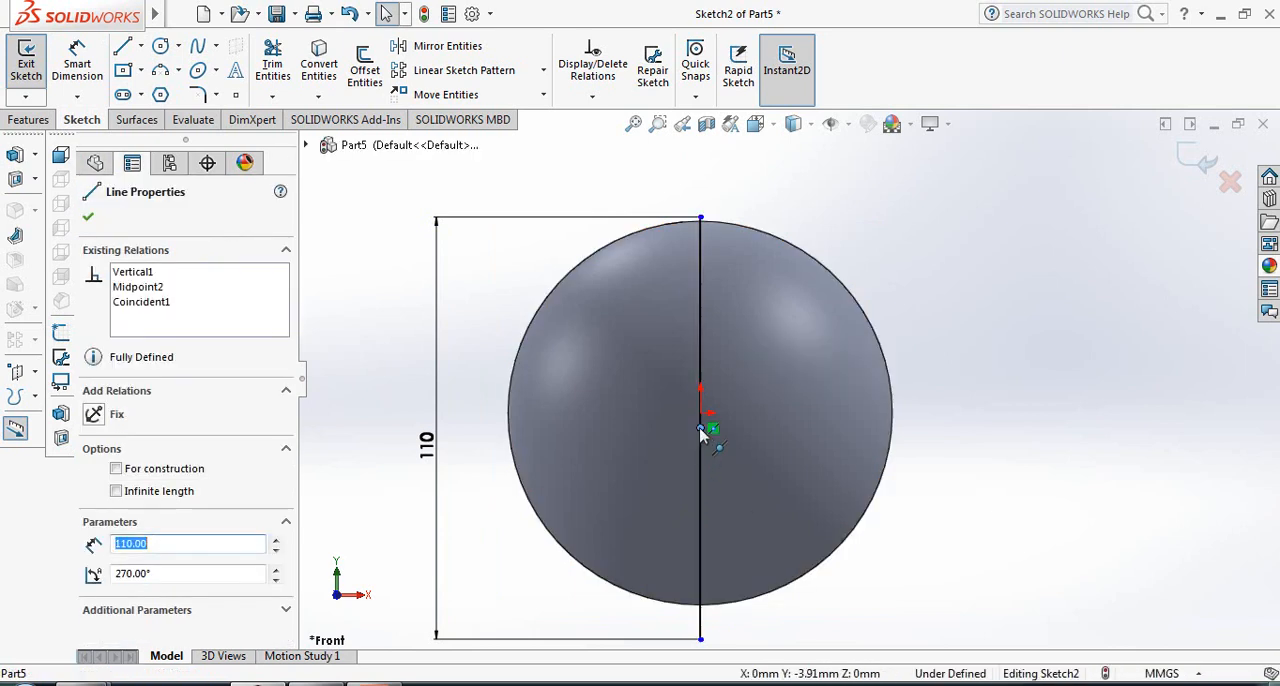
left_click(701, 414, "ctrl")
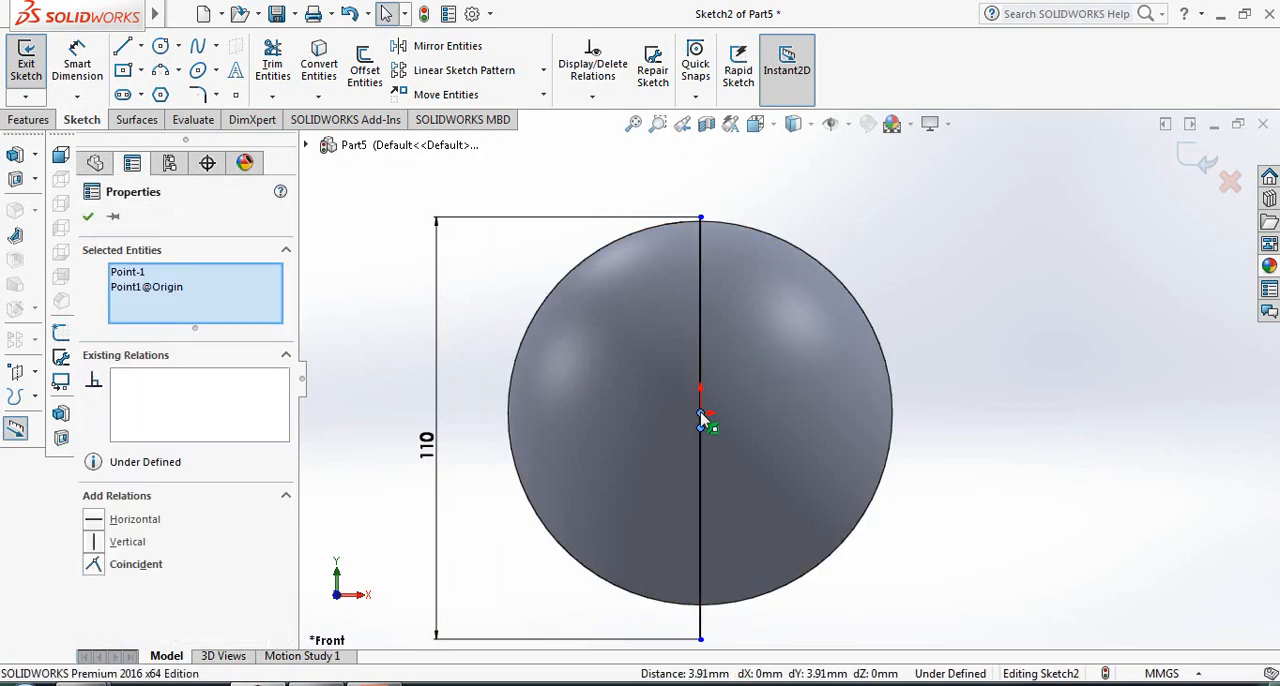
left_click(93, 566)
left_click(89, 217)
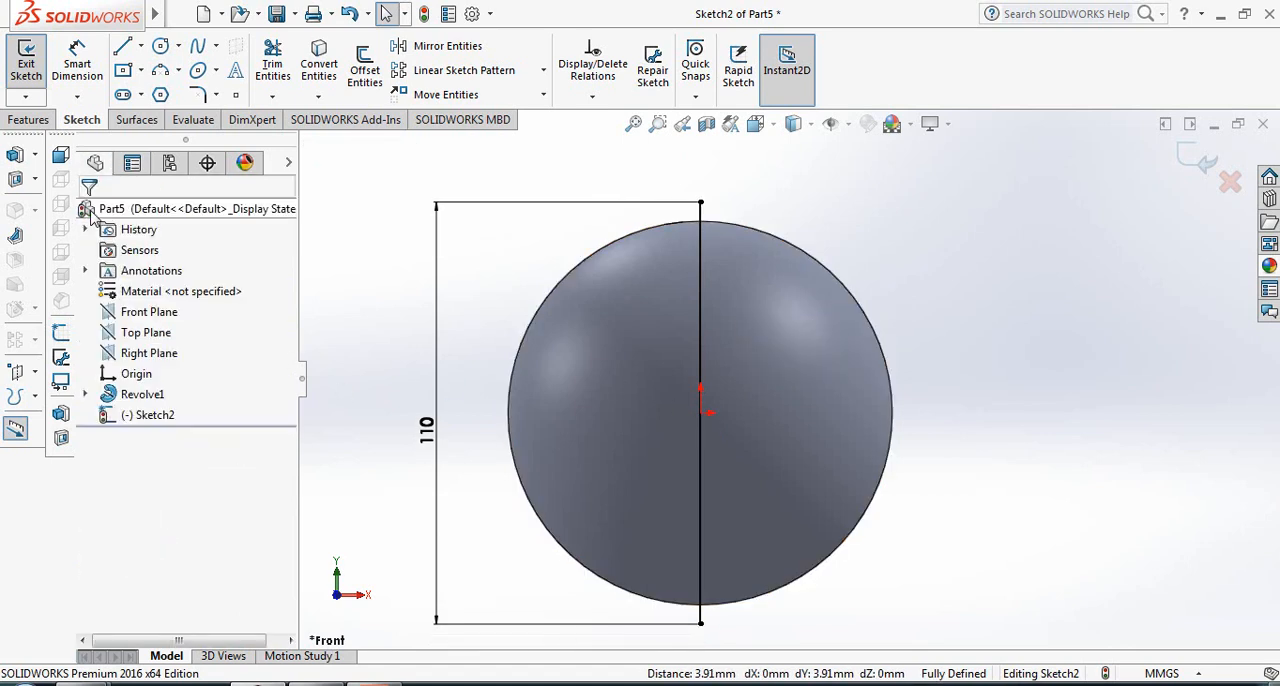
left_click(1193, 160)
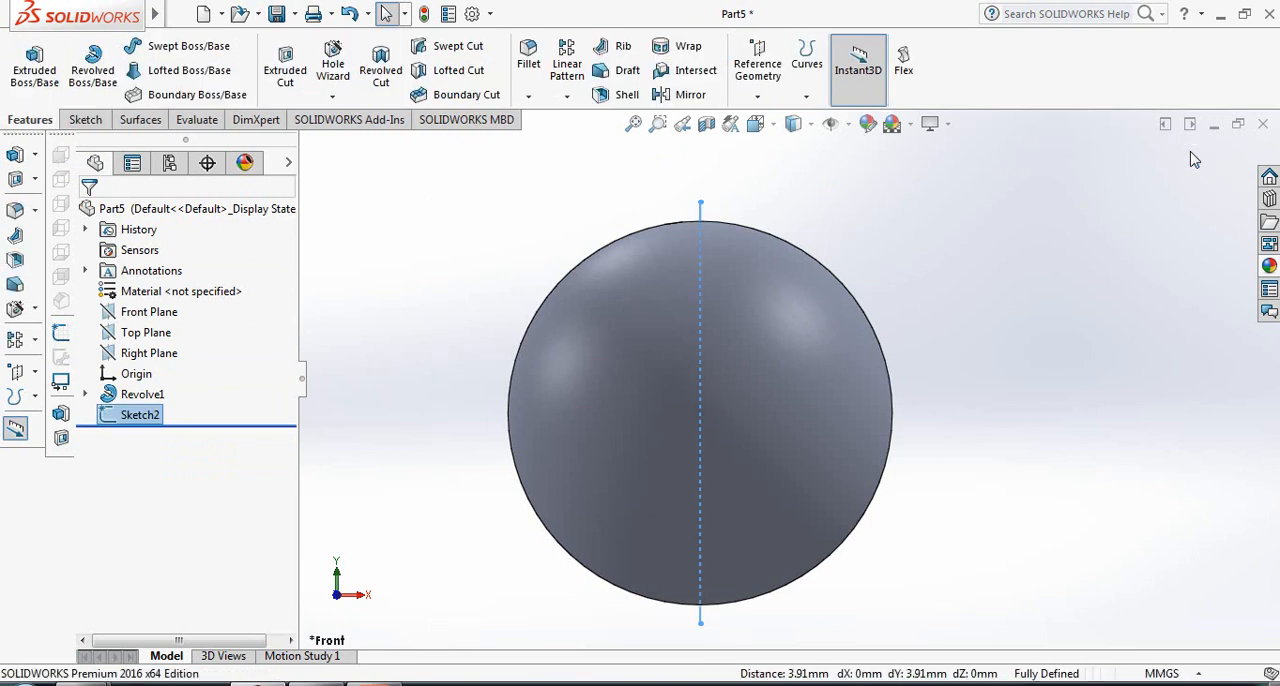
- On the Front Plane, sketch a horizontal line about 40 mm long below the sphere, to the right of the vertical line's lower end
left_click(158, 313)
left_click(163, 293)
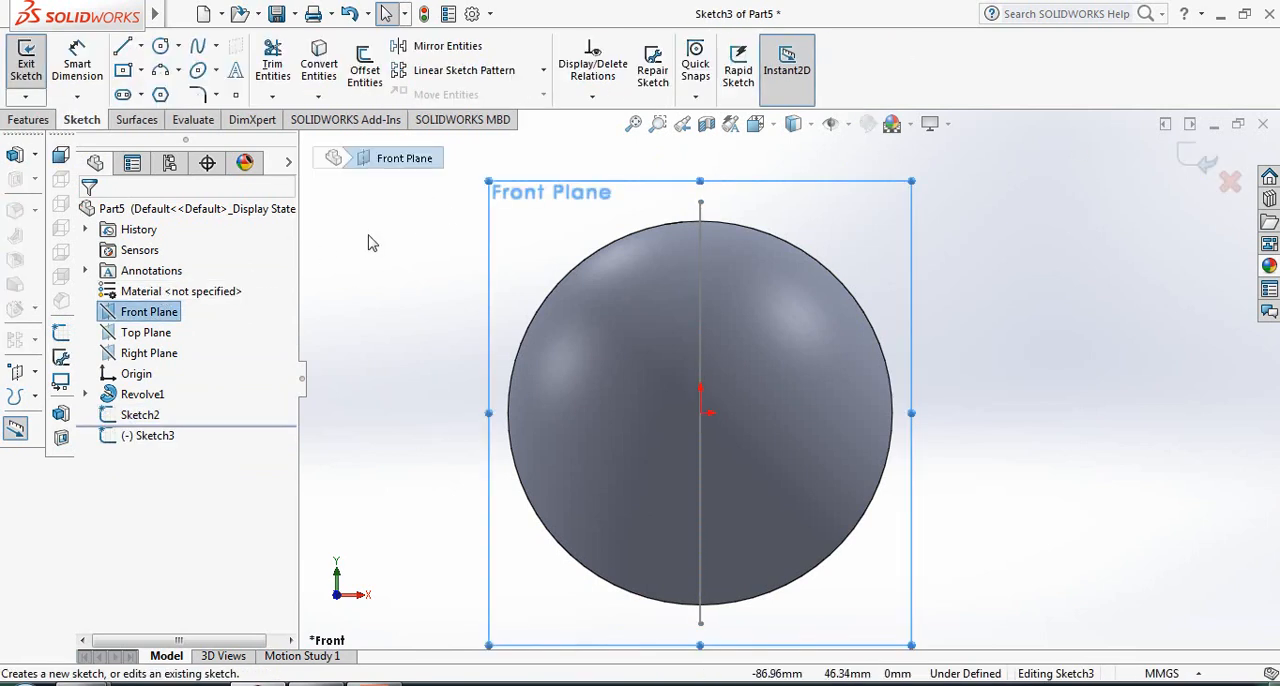
left_click(123, 45)
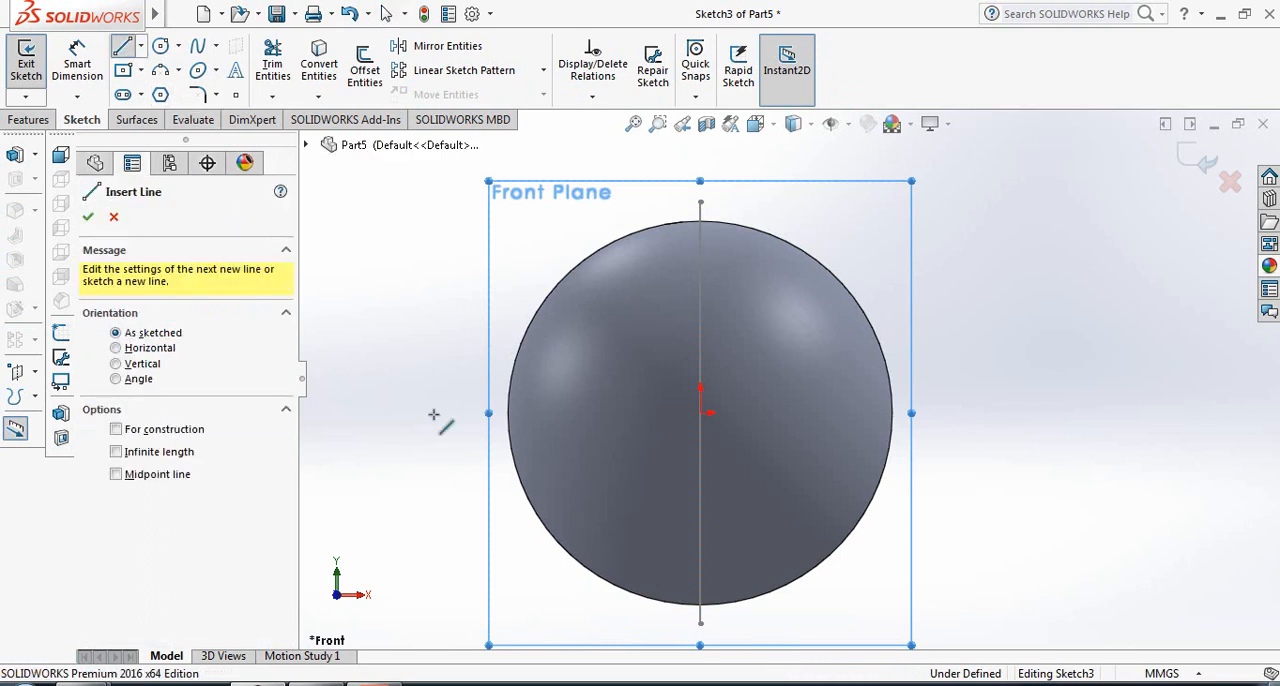
left_click(759, 625)
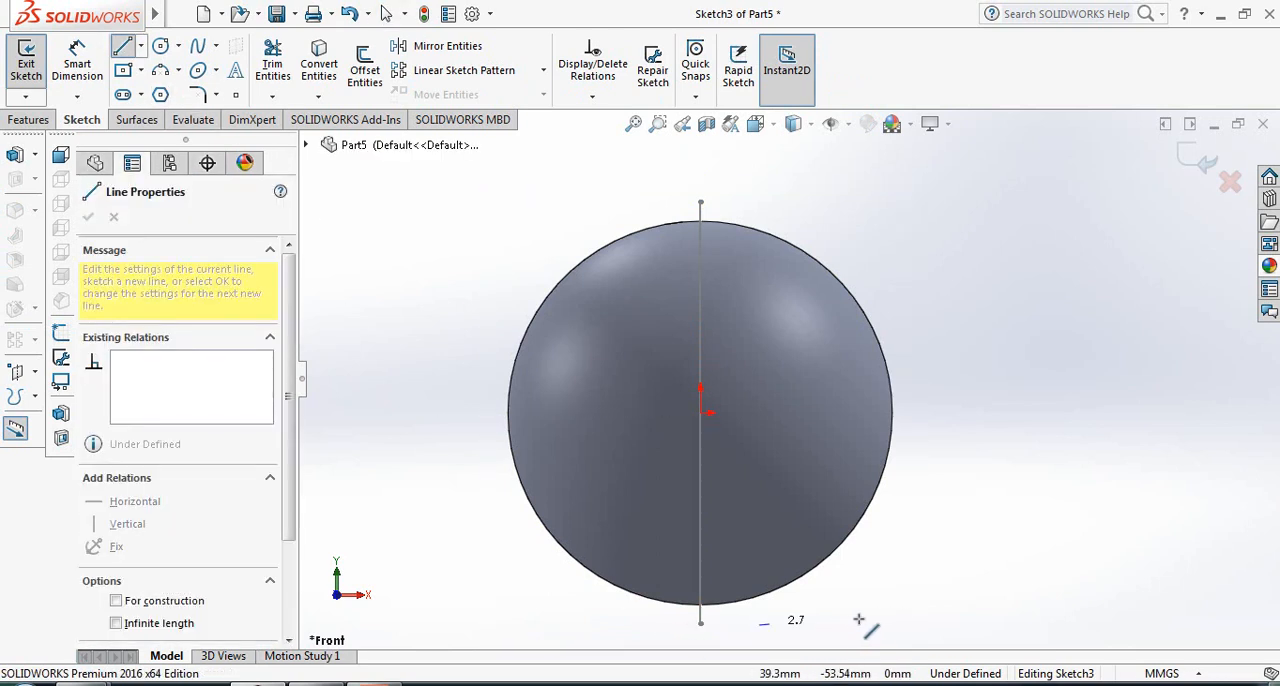
left_click(914, 625)
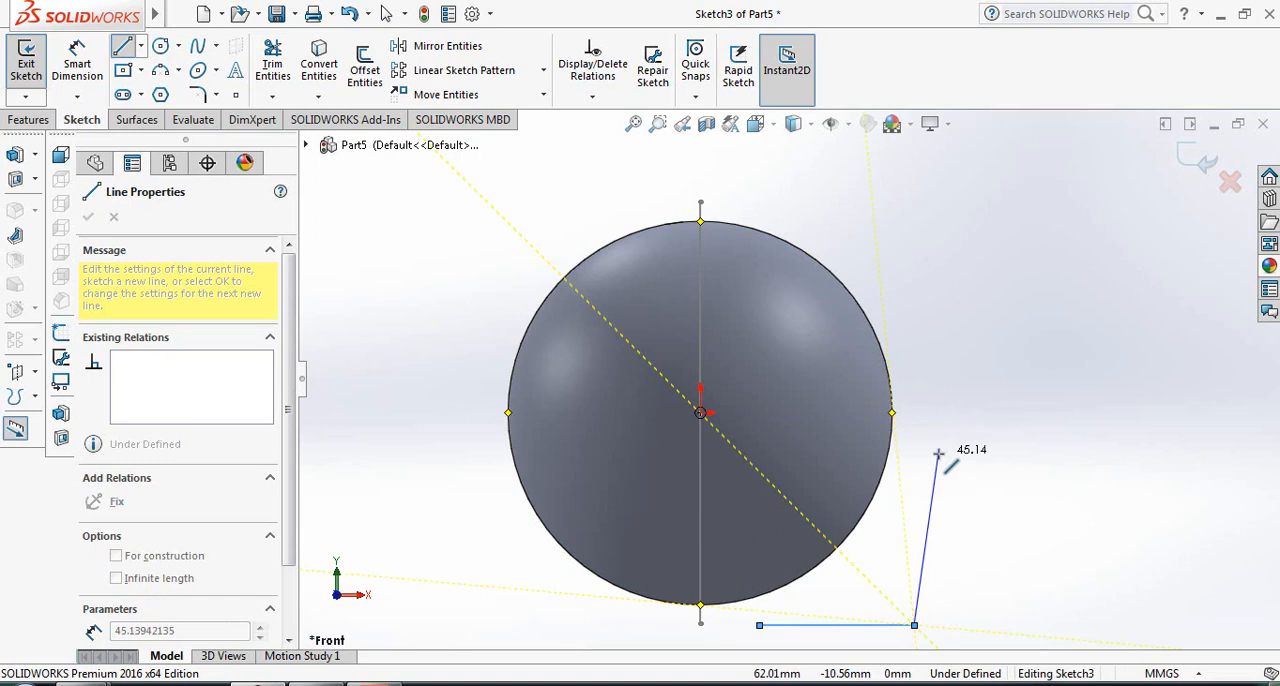
key("Escape")
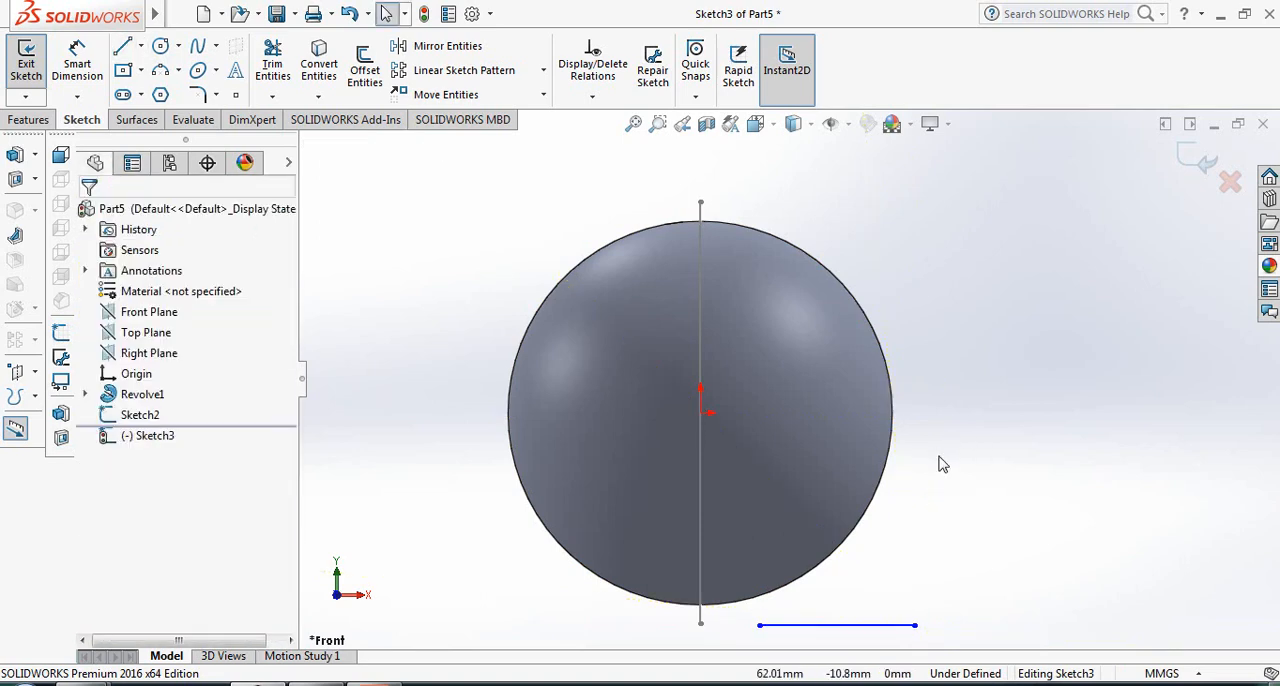
- Add a Horizontal relation between the new line's inner endpoint and the vertical line's lower endpoint
left_click(760, 626)
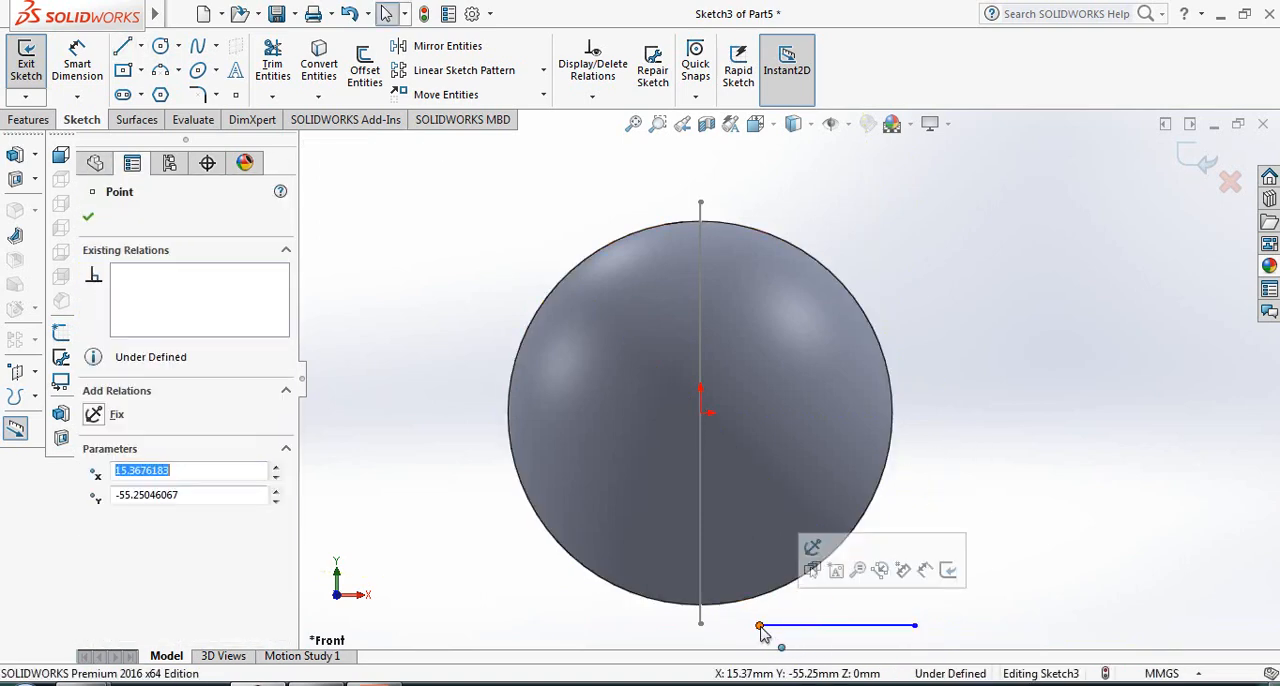
left_click(700, 625, "ctrl")
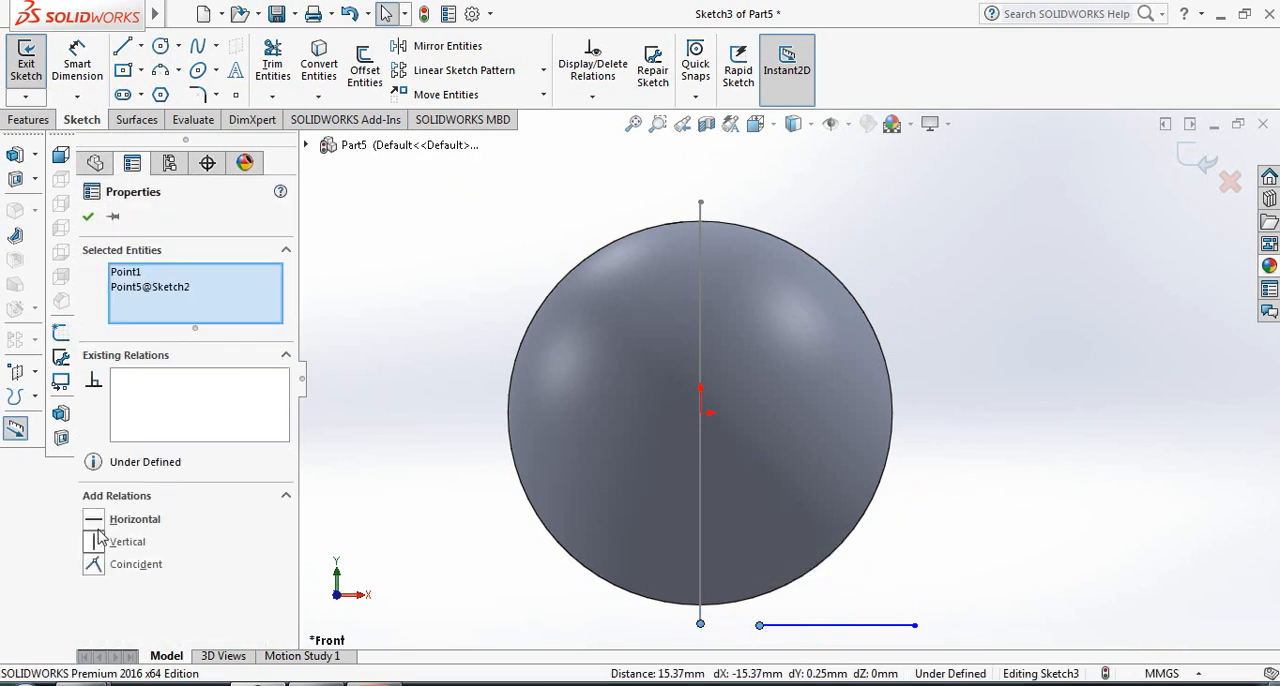
left_click(95, 521)
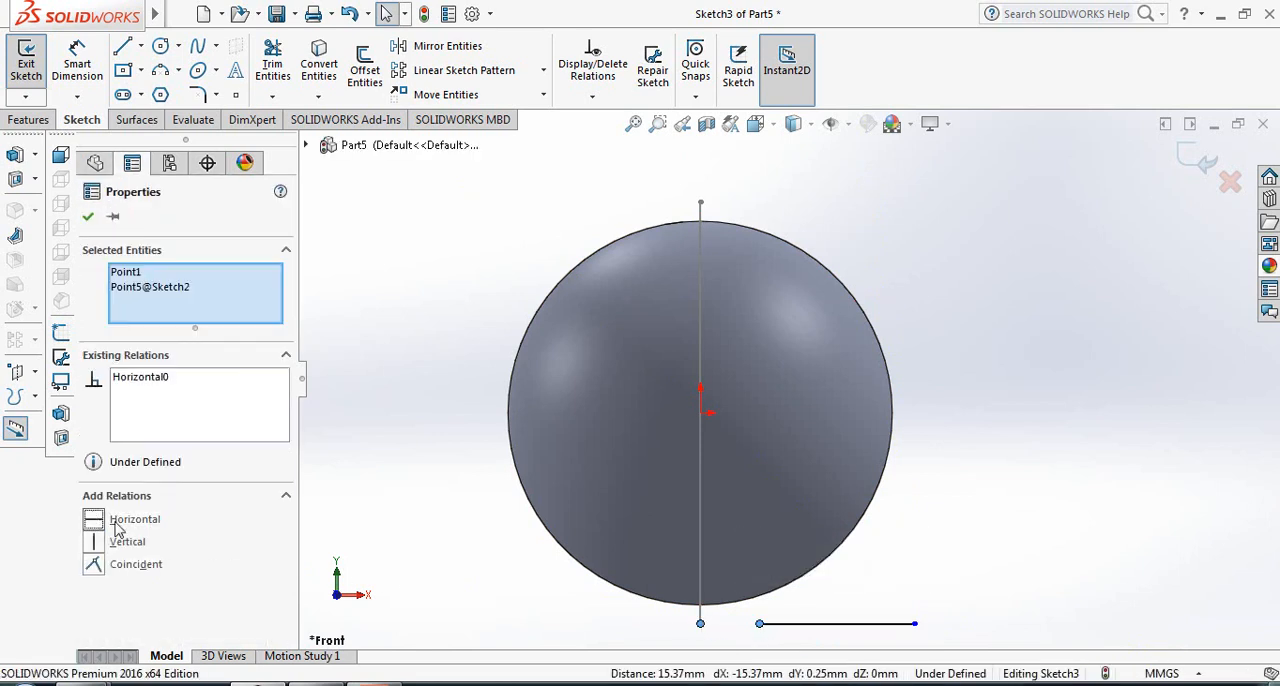
left_click(88, 218)
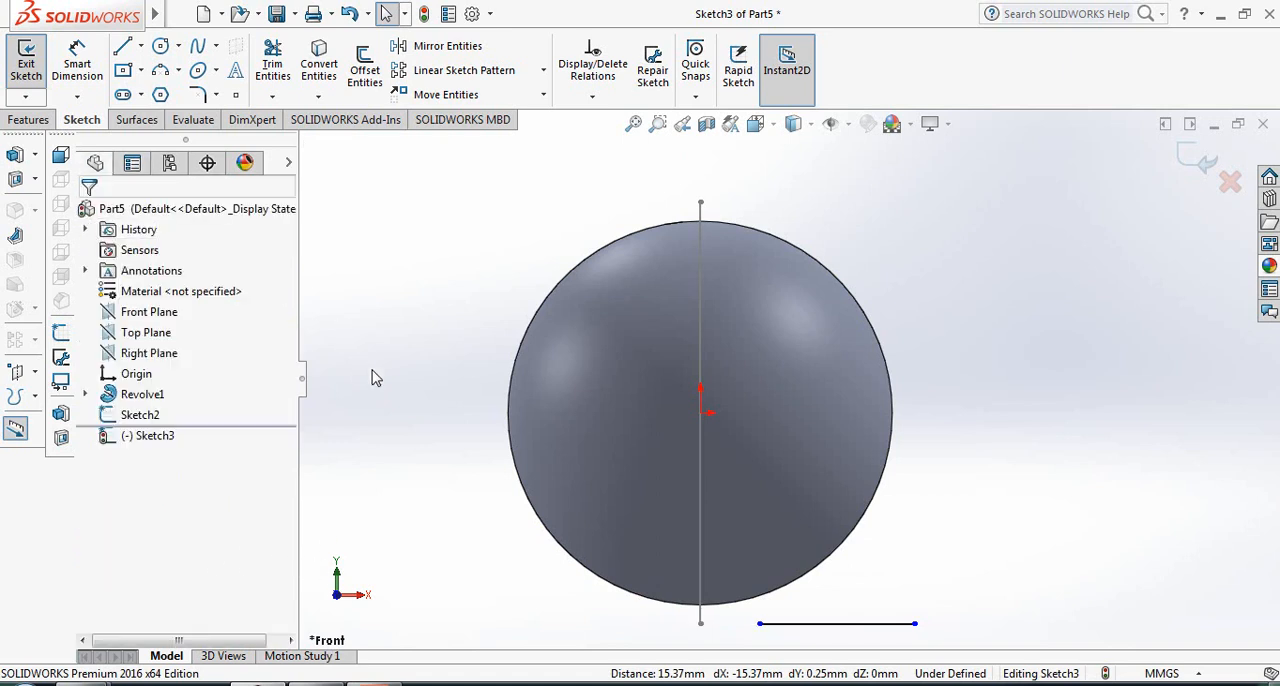
- Dimension the gap between the vertical line's lower endpoint and the horizontal line's inner endpoint as 10 mm
left_click(77, 62)
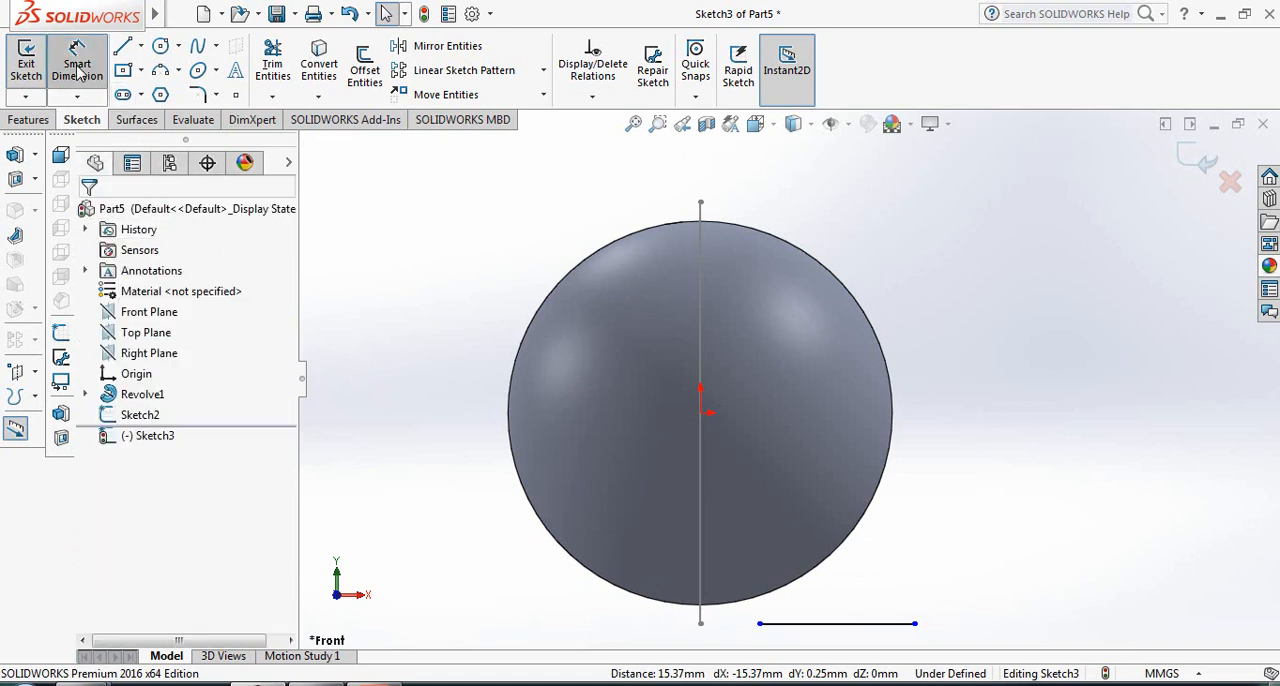
left_click(700, 624)
left_click(760, 625)
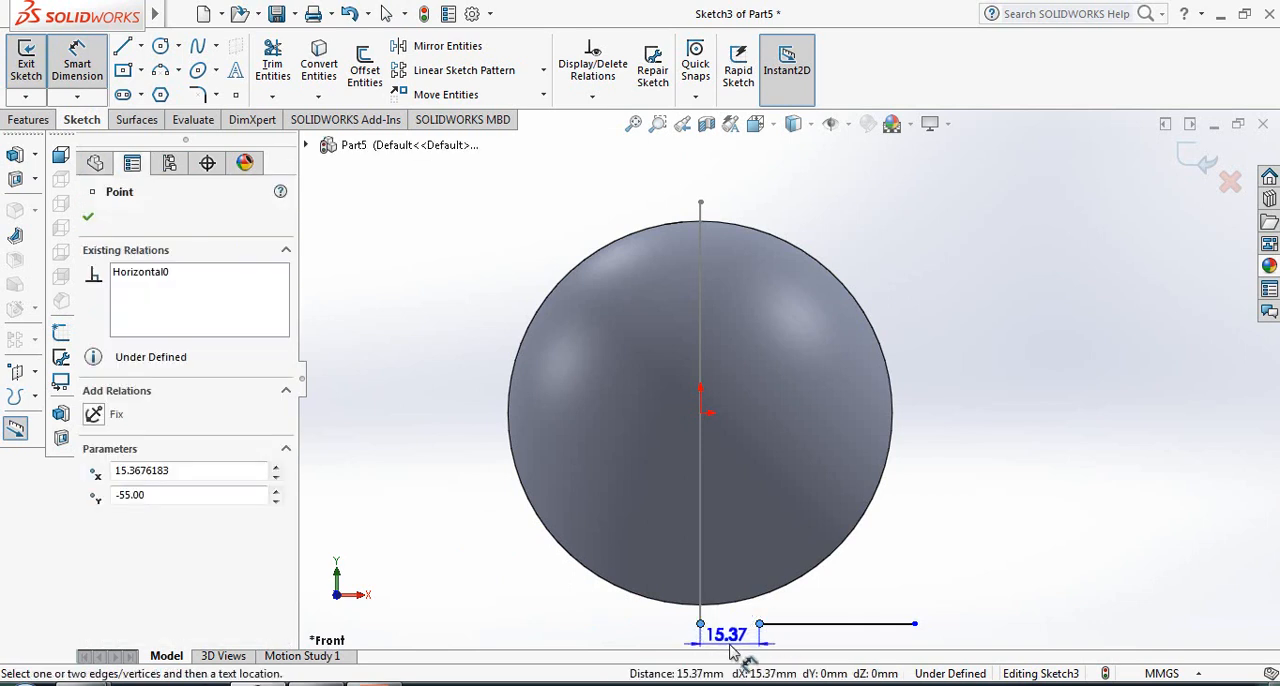
left_click(734, 653)
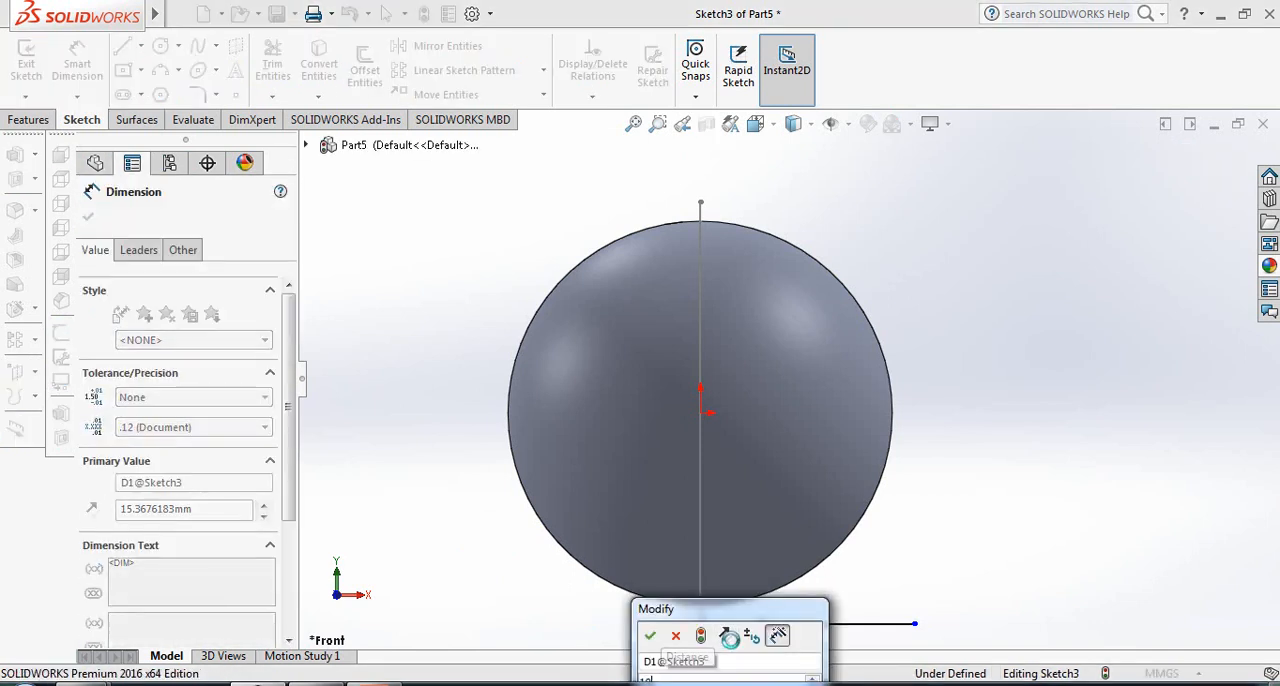
key("Return")
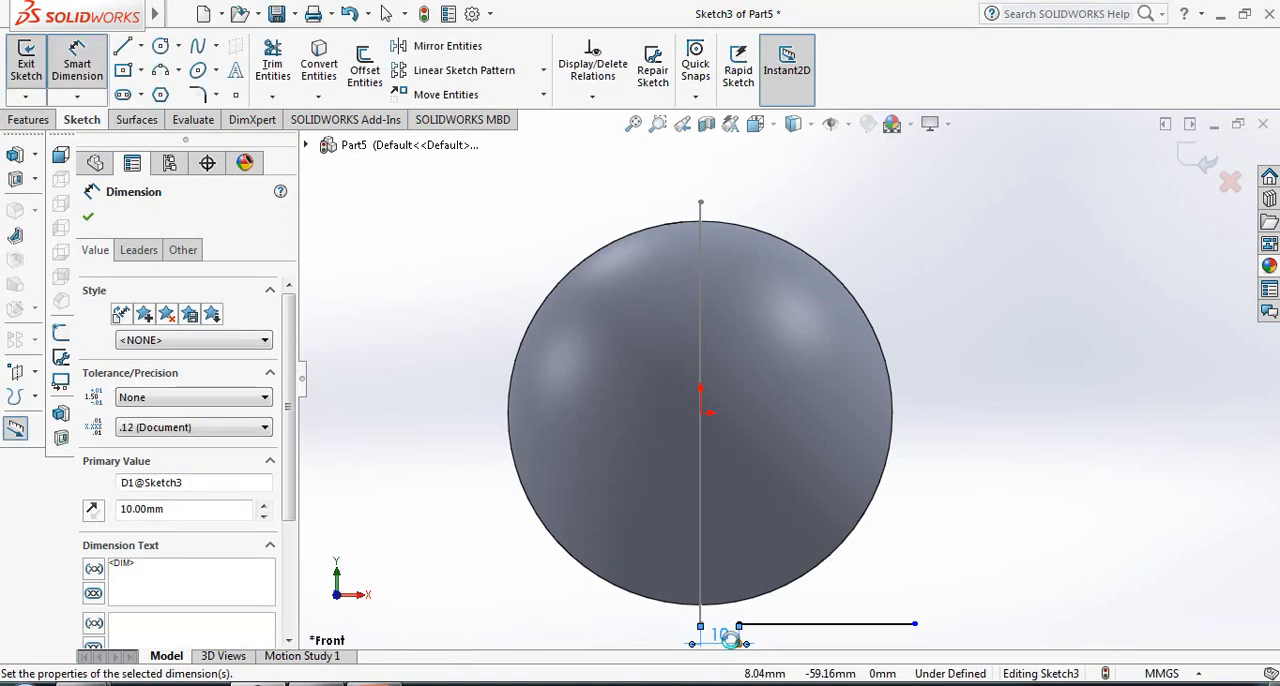
left_click(89, 217)
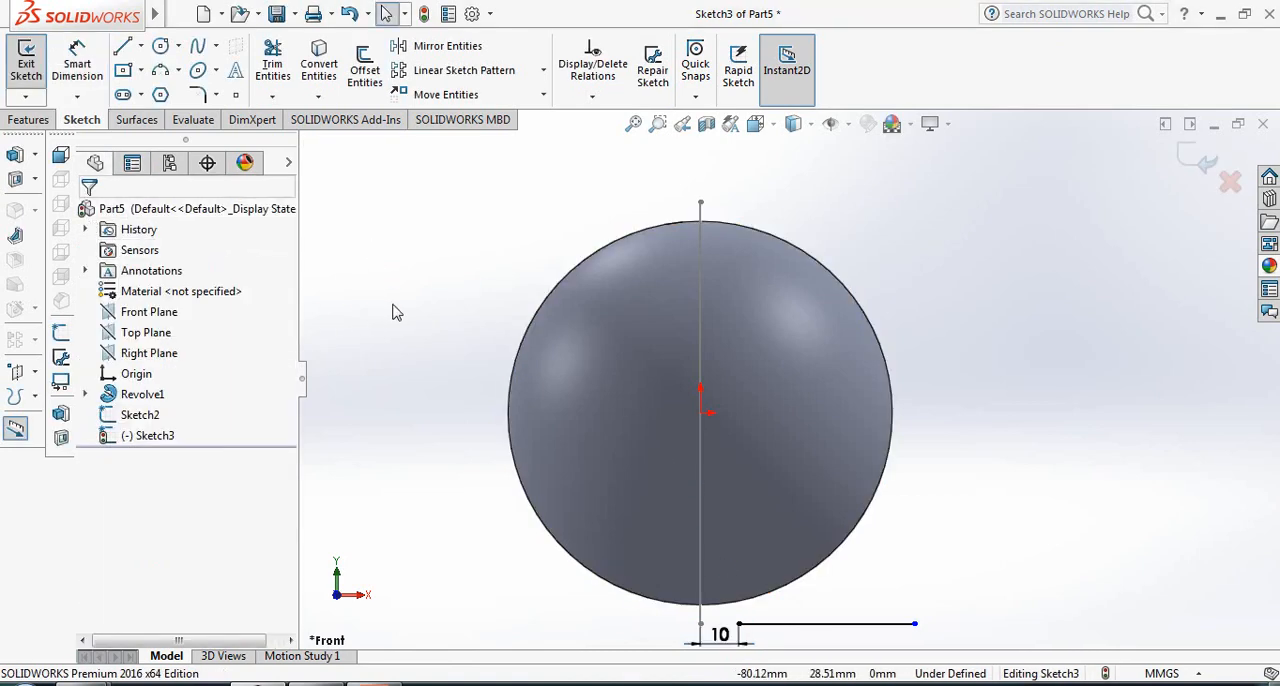
- Set up a Swept Surface with the horizontal line as the profile and the vertical line as the path
left_click(140, 120)
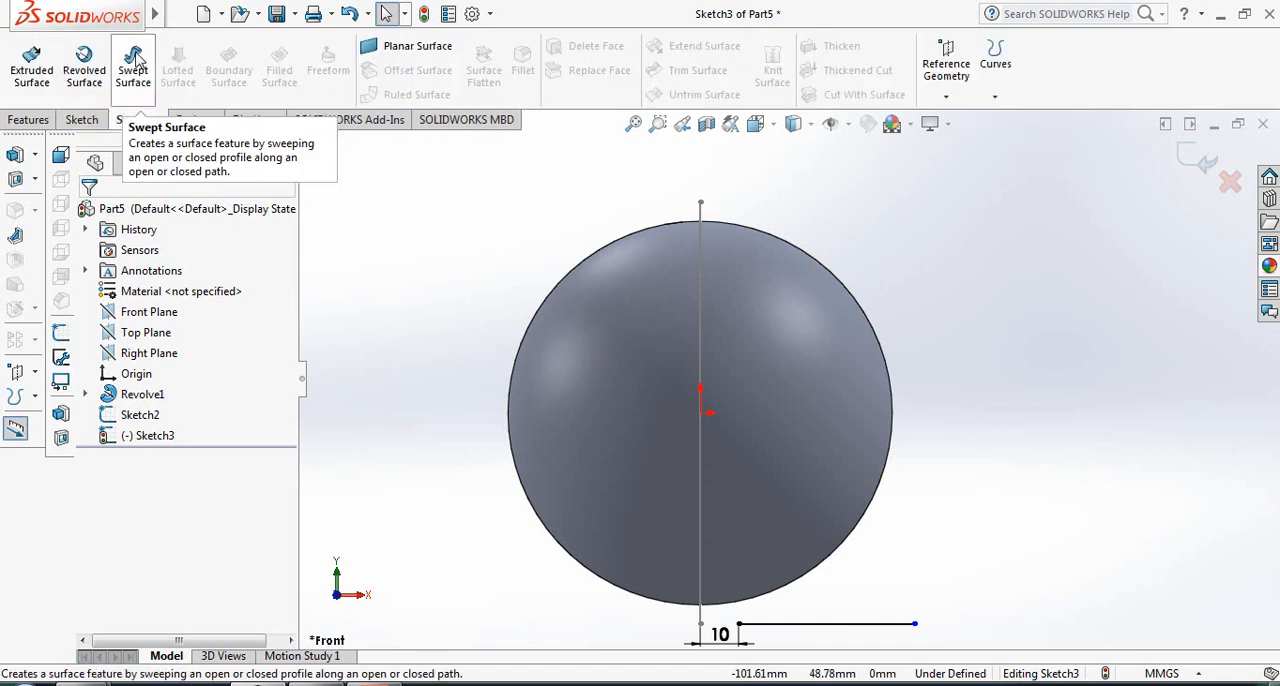
left_click(134, 62)
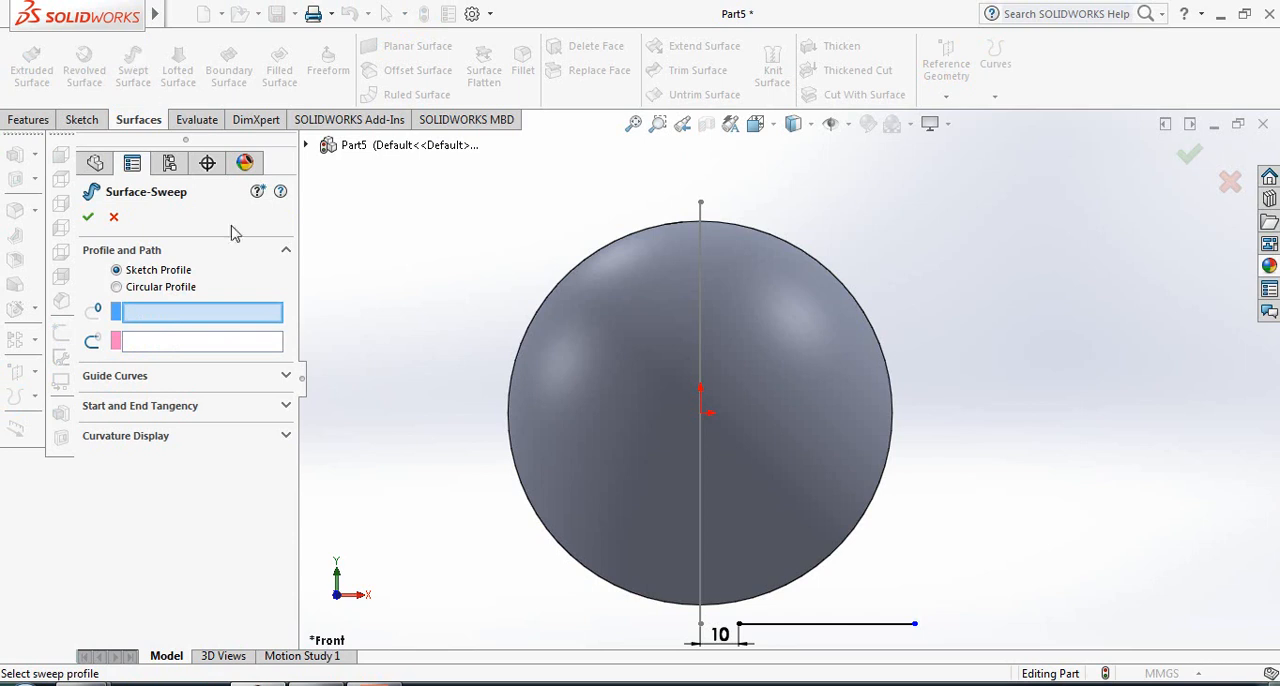
left_click(851, 625)
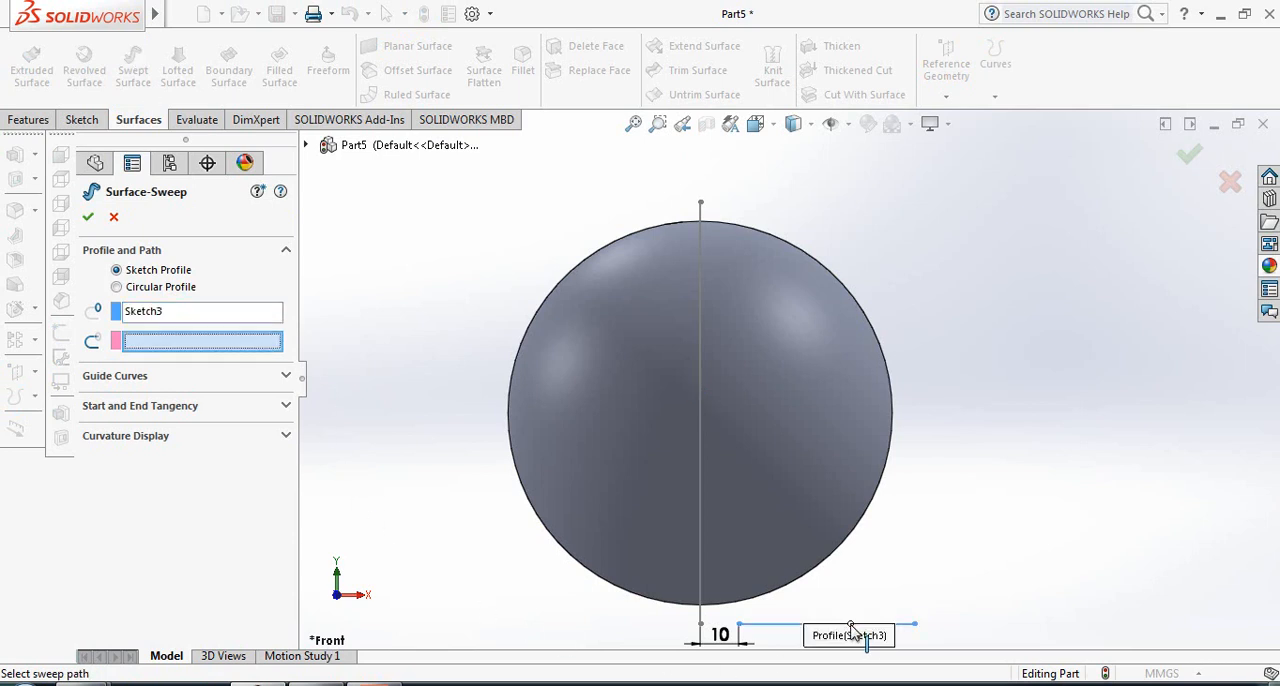
left_click(700, 500)
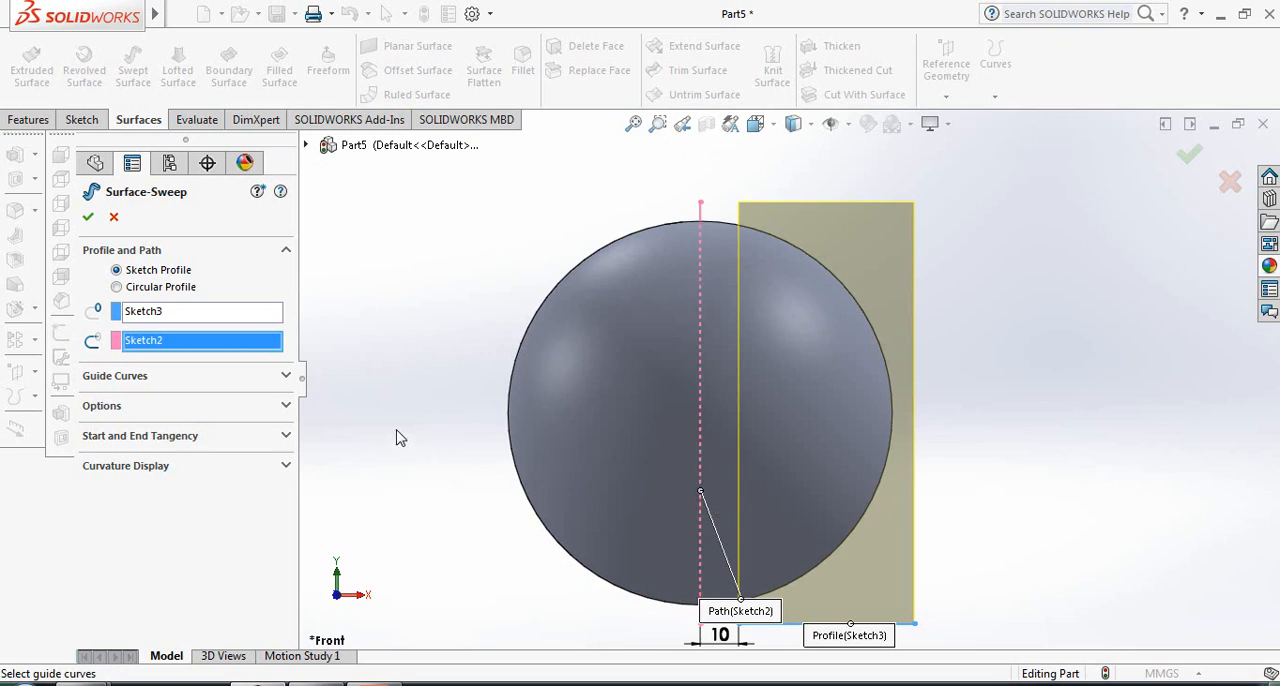
- Give the surface sweep a specified twist value of 4000 degrees and create it
left_click(285, 407)
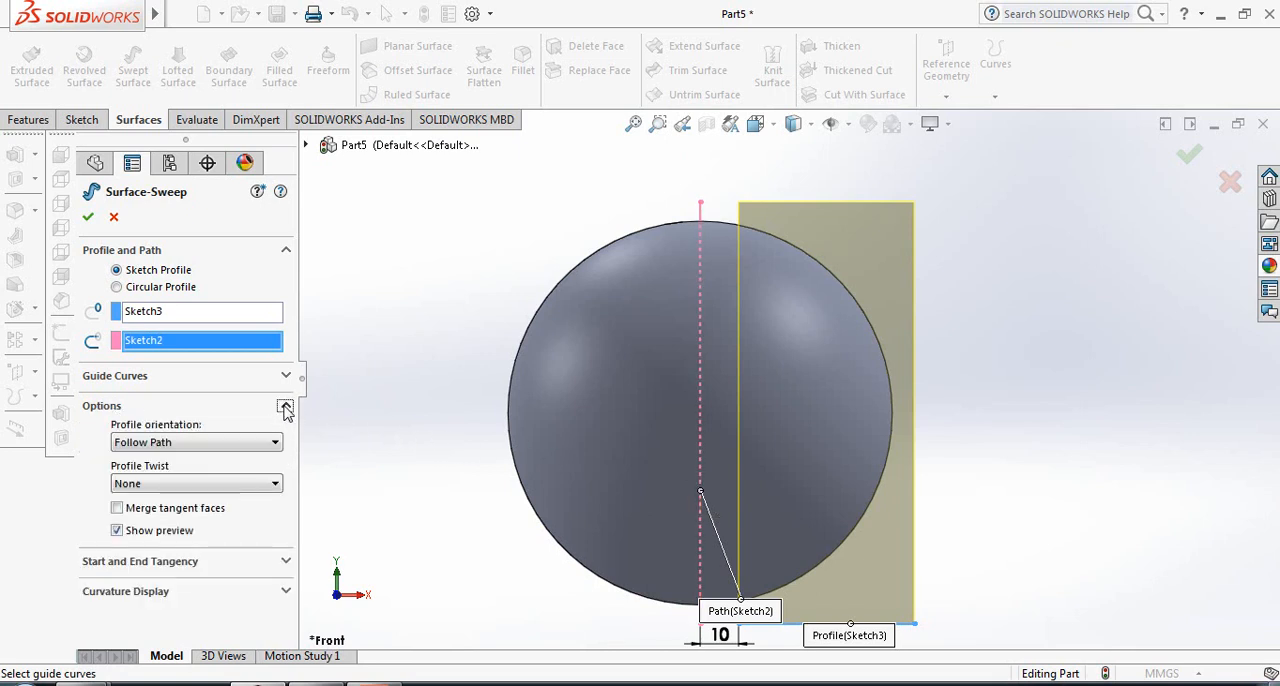
left_click(261, 485)
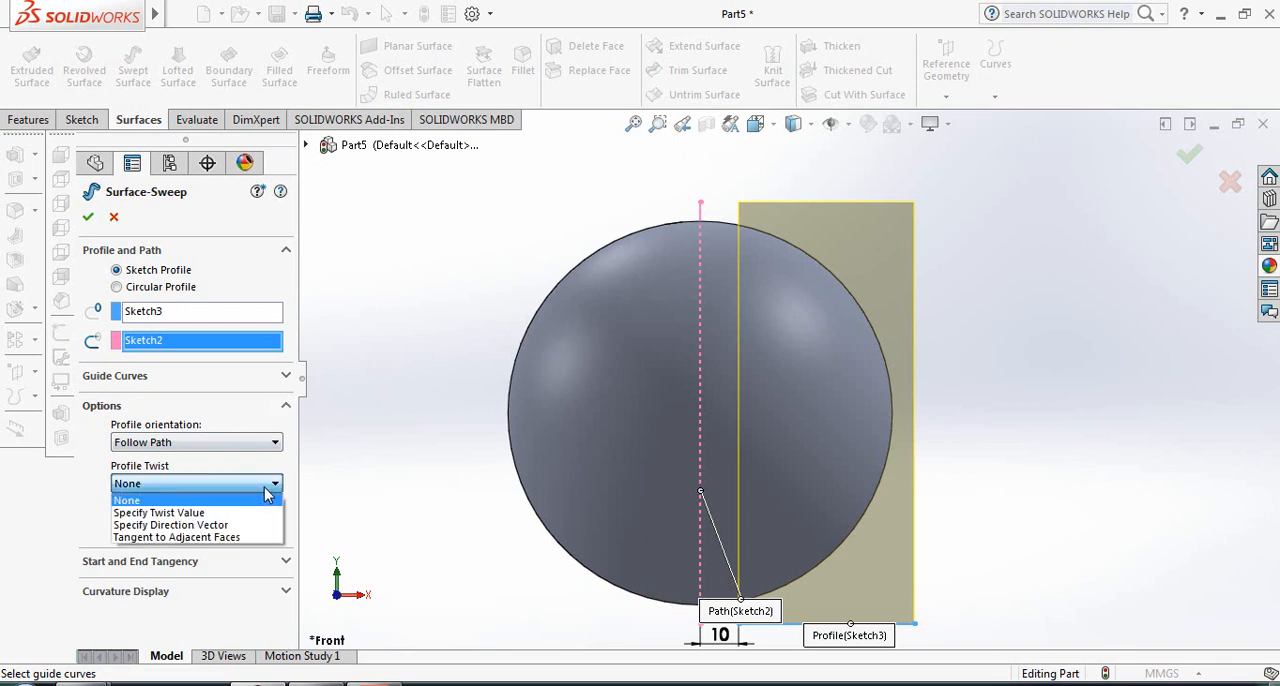
left_click(215, 513)
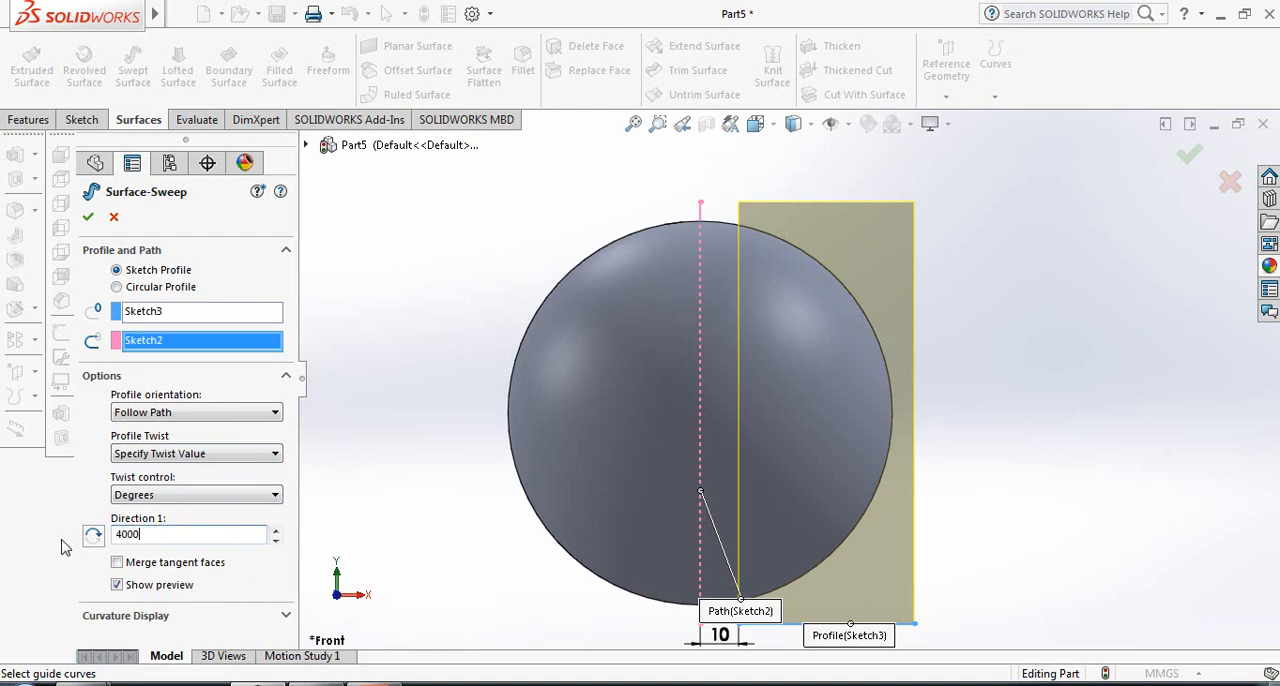
key("Return")
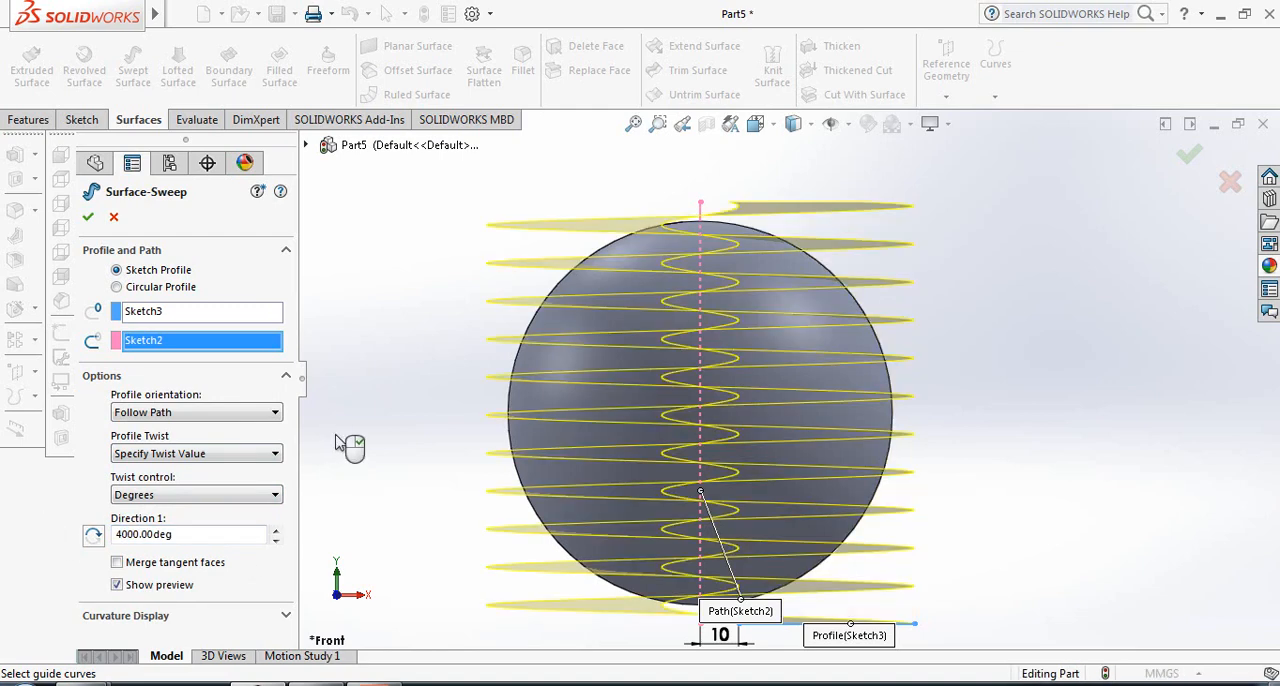
left_click(88, 219)
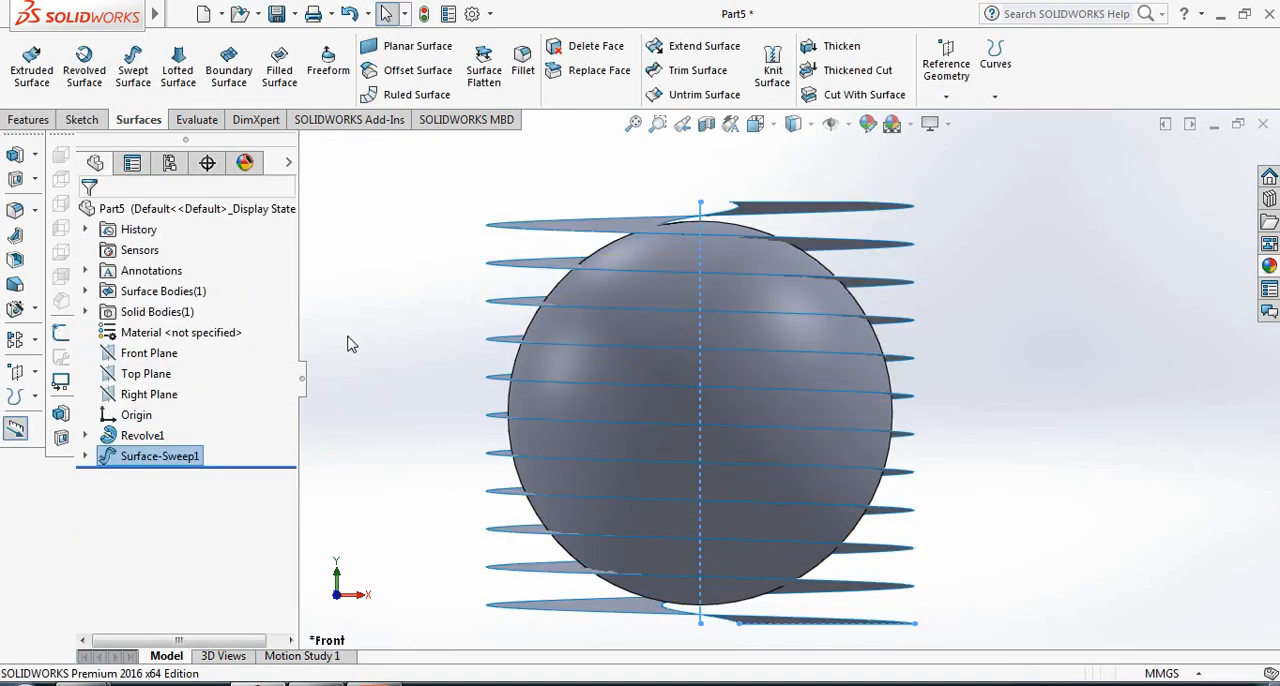
- Trim the helical swept surface with the sphere's face as the trim tool, keeping the portion outside the sphere
left_click(392, 344)
middle_click_drag(381, 340, 383, 346)
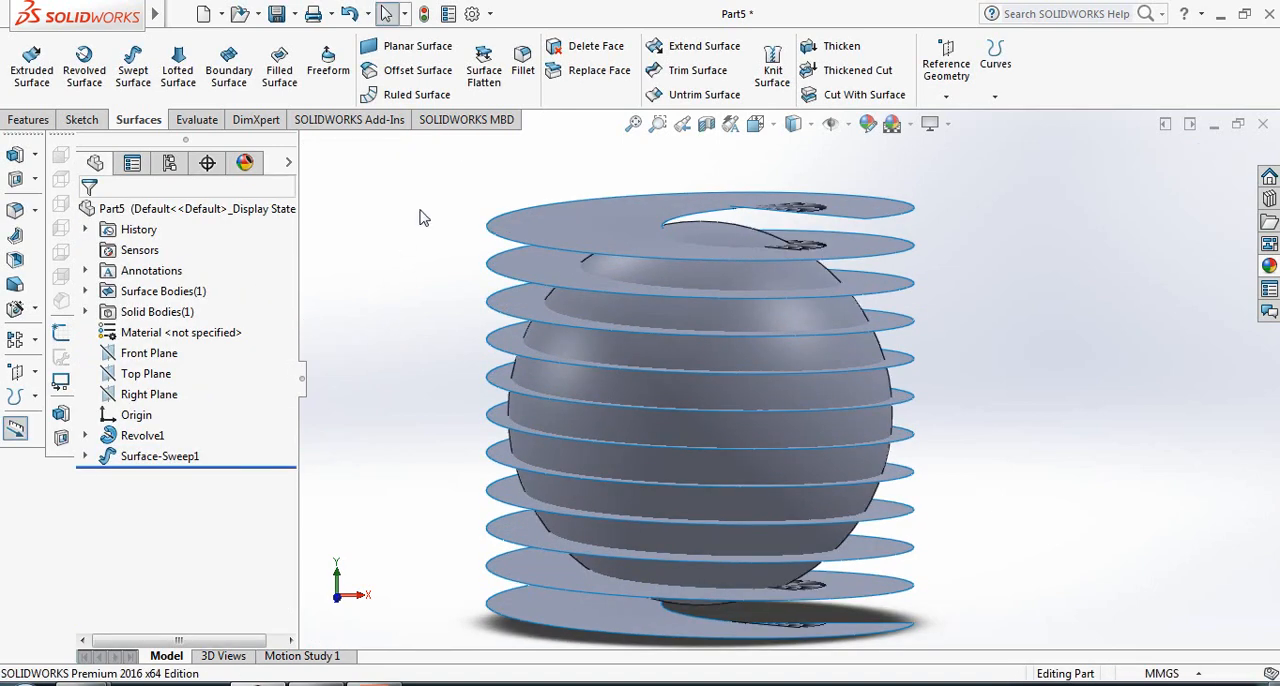
left_click(705, 72)
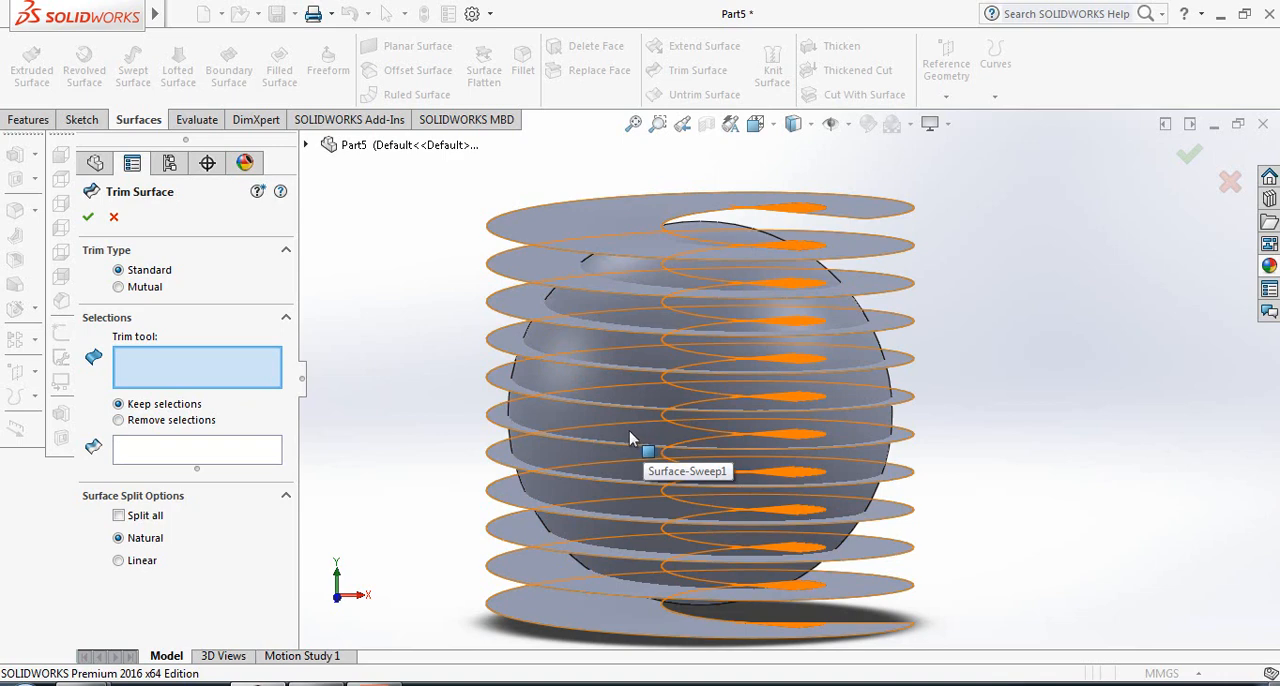
middle_click_drag(630, 435, 619, 402)
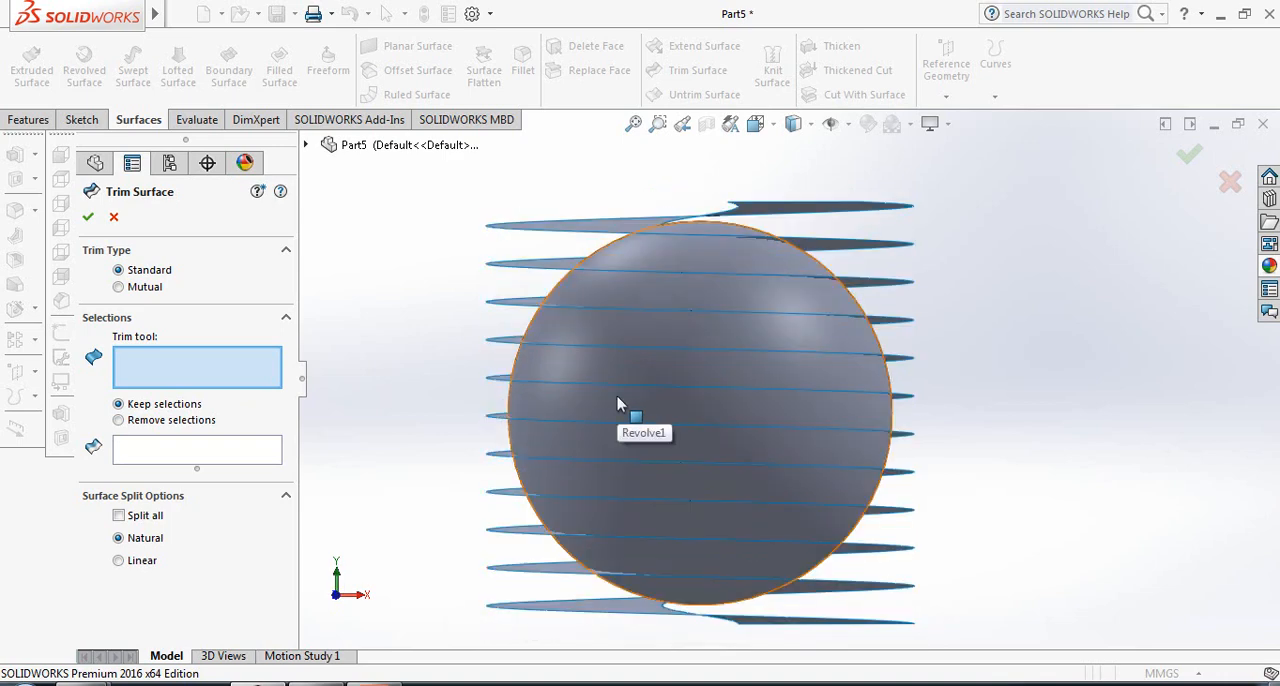
left_click(618, 403)
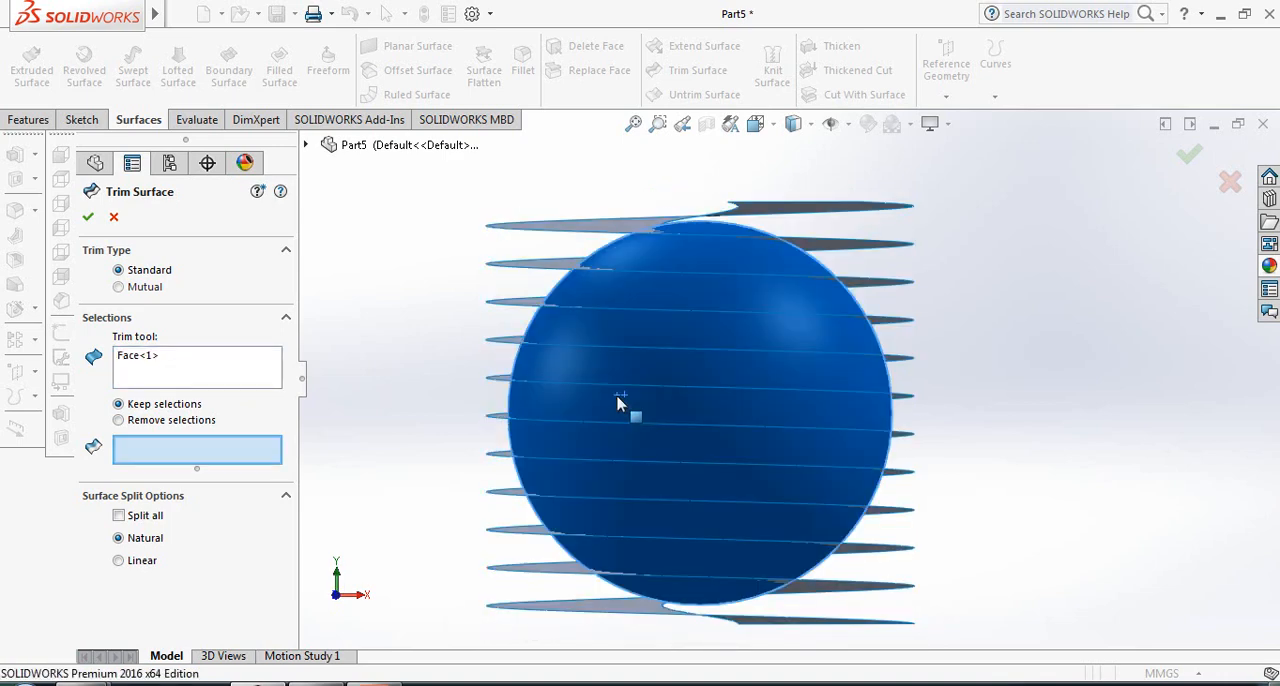
left_click(566, 243)
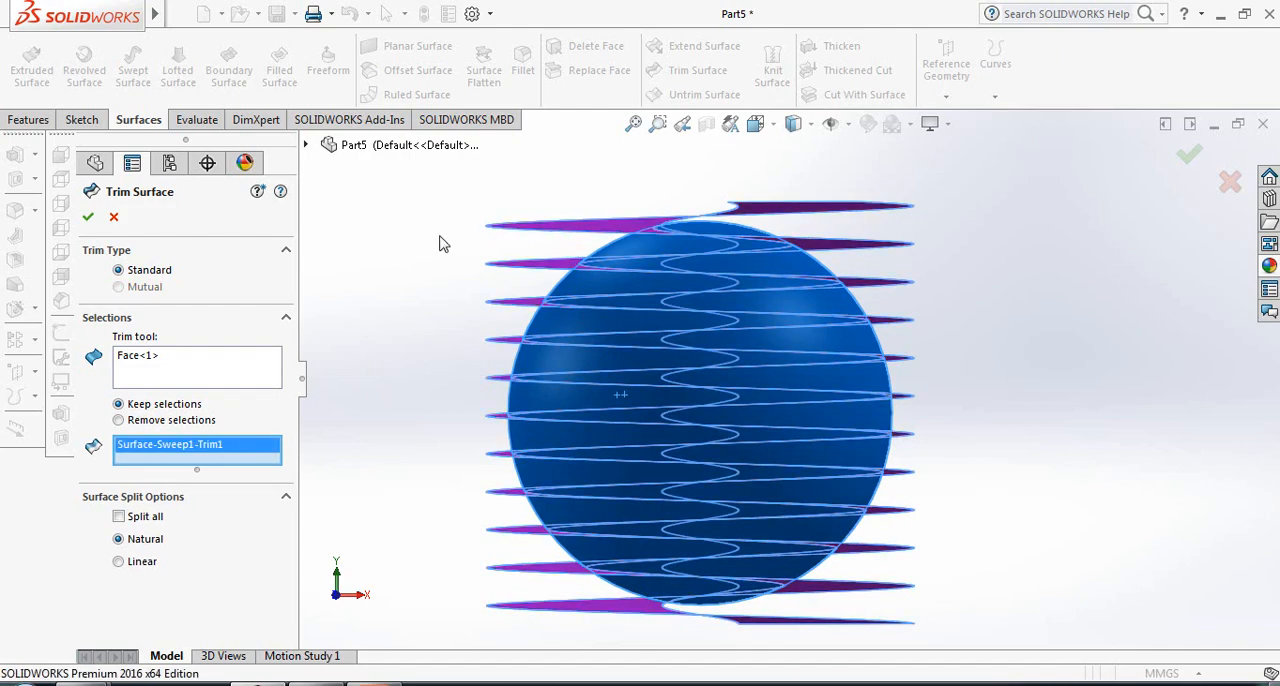
middle_click_drag(440, 243, 443, 277)
scroll(446, 279, "down", 2)
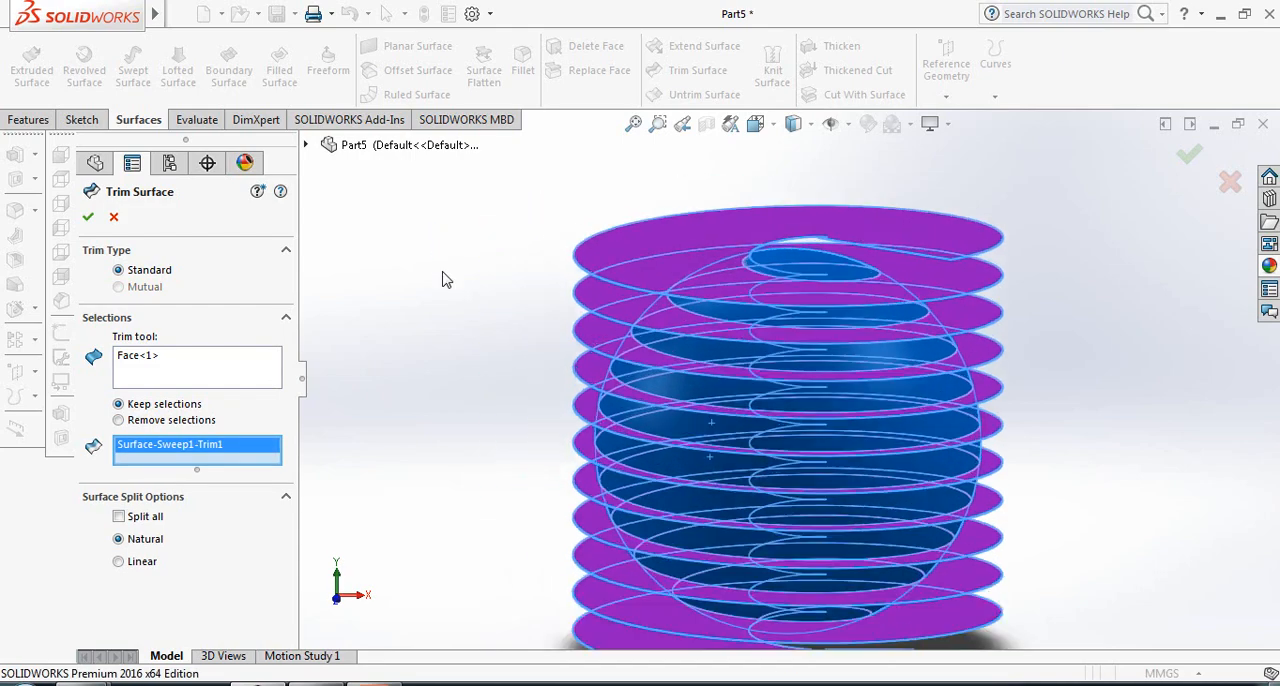
scroll(908, 410, "up", 1)
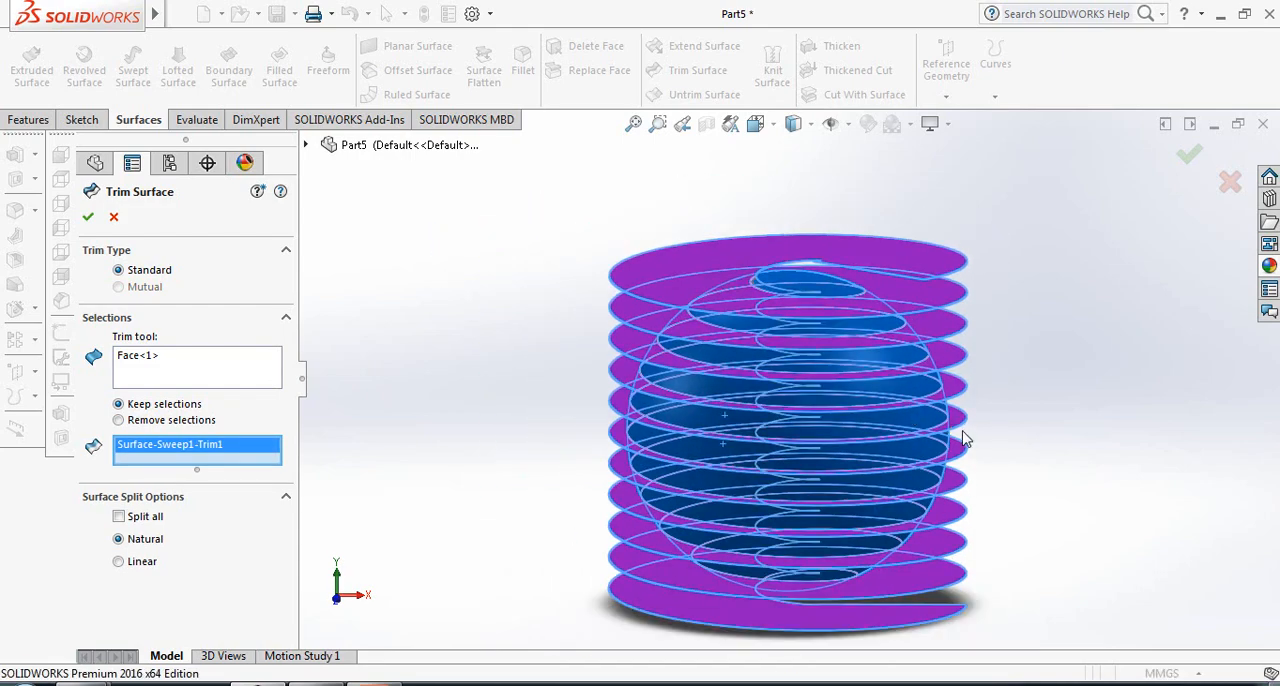
left_click(88, 219)
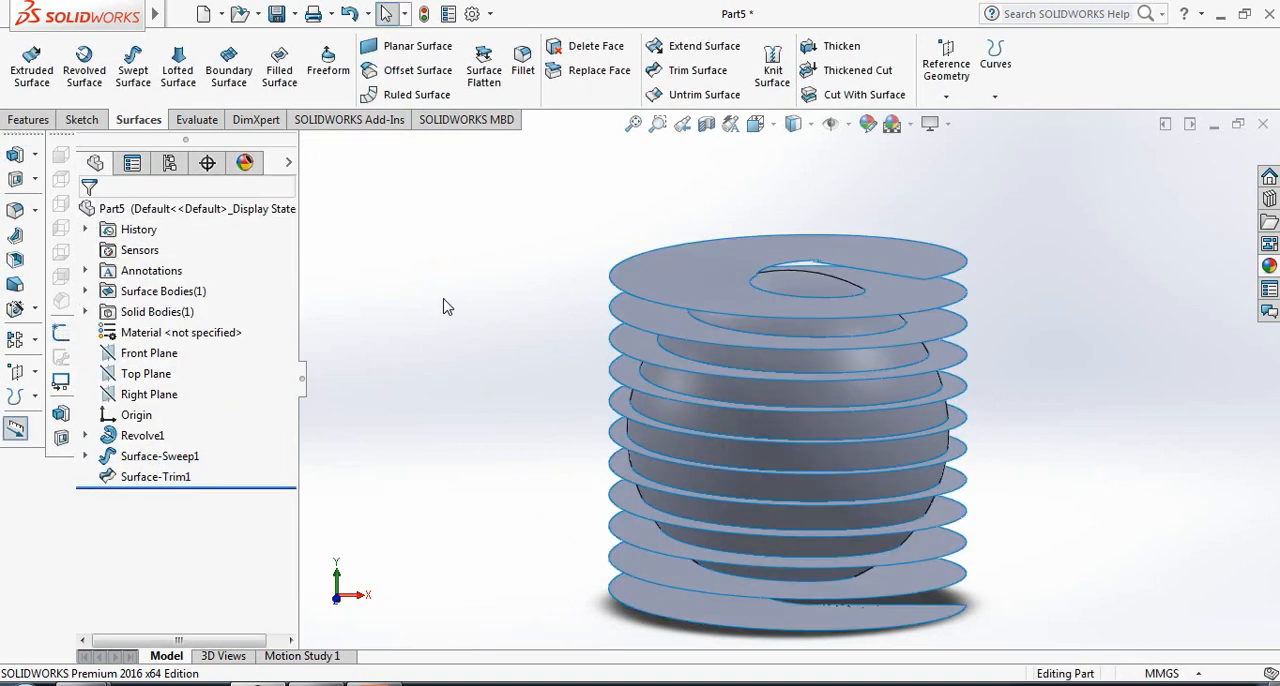
- Hide the sphere and convert the trimmed surface's inner helical edge into a new 3D sketch
right_click(146, 446)
left_click(158, 278)
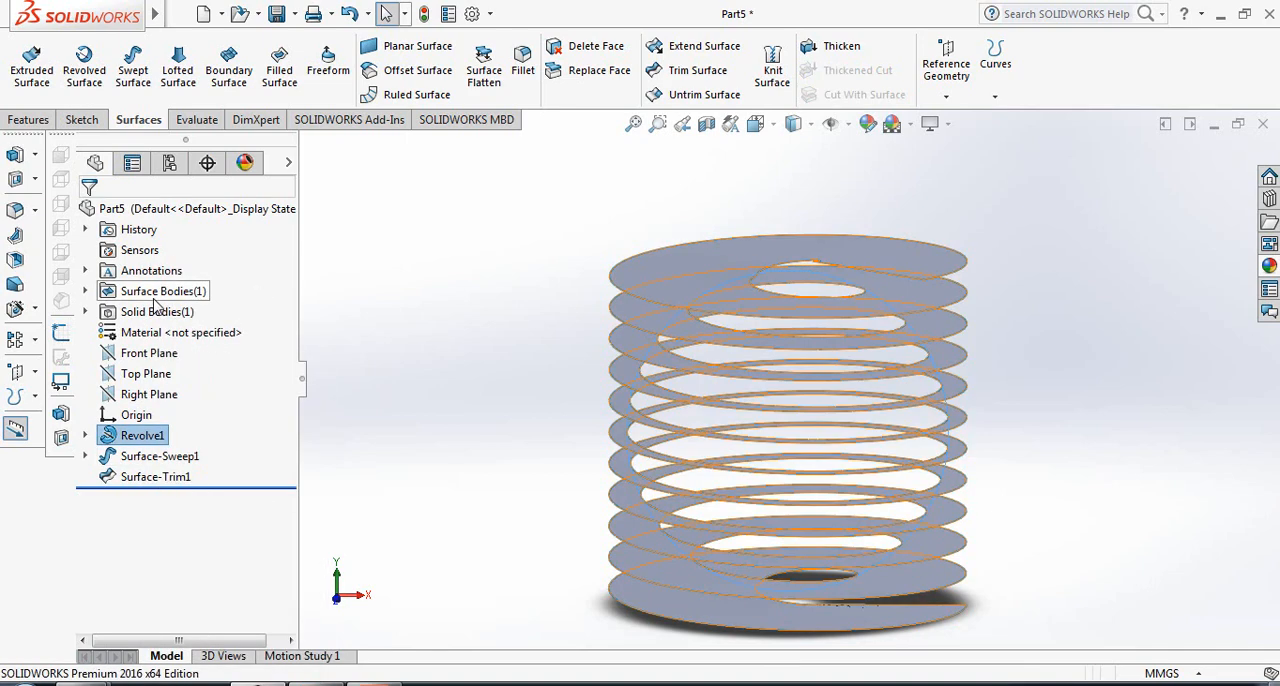
left_click(81, 120)
left_click(27, 97)
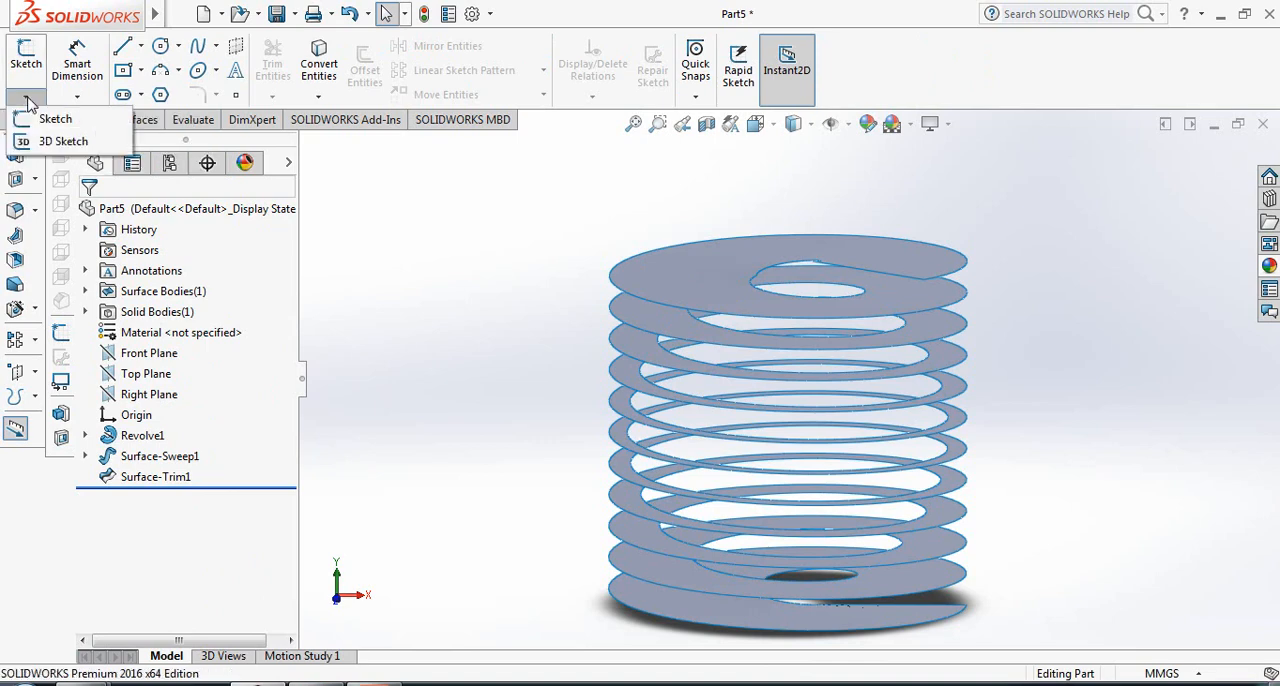
left_click(52, 141)
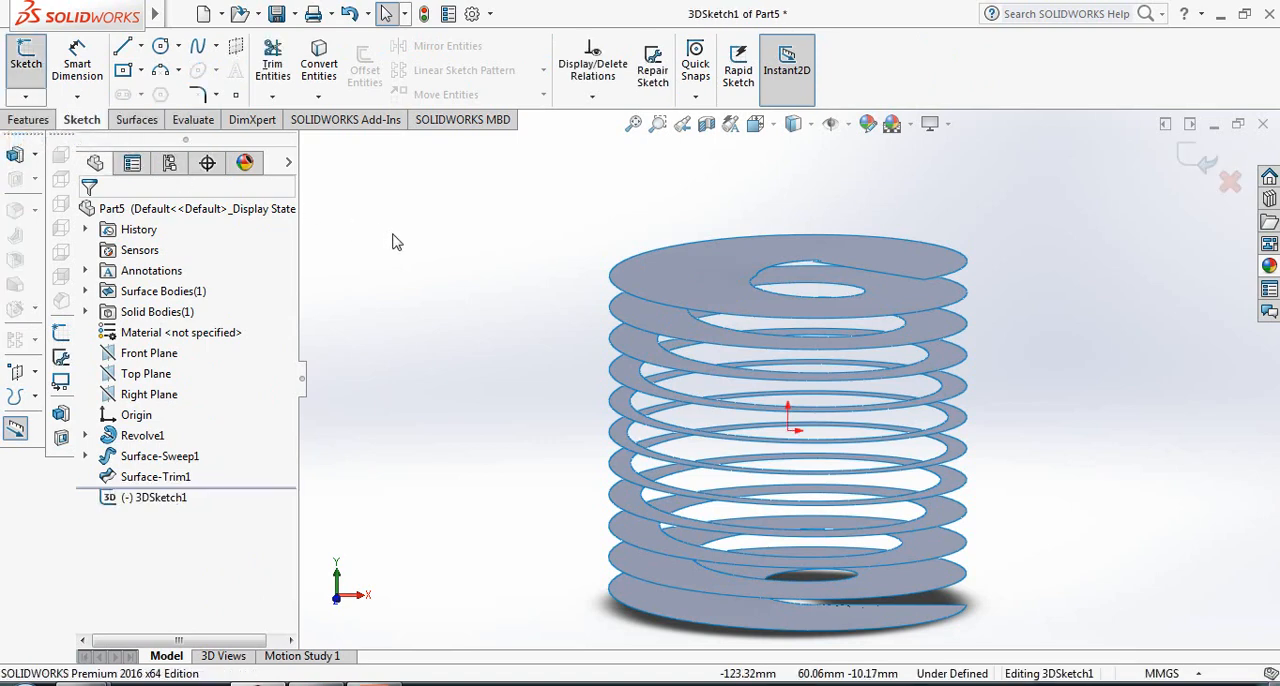
left_click(320, 68)
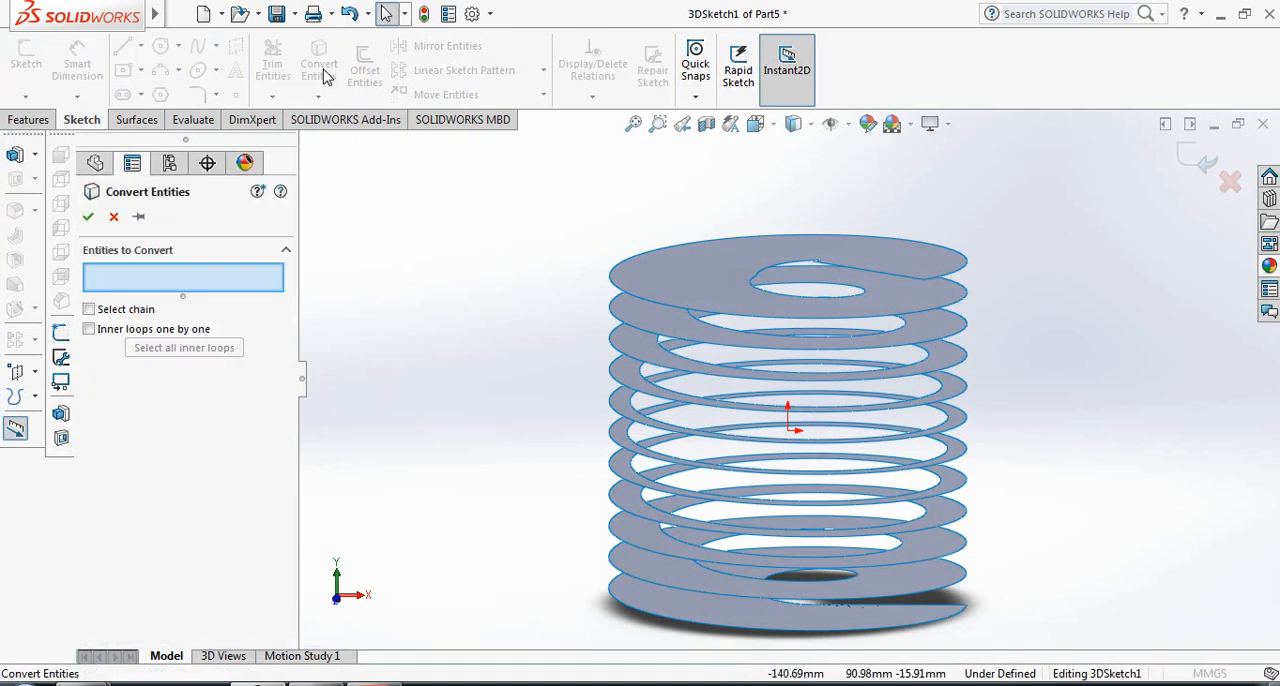
left_click(632, 414)
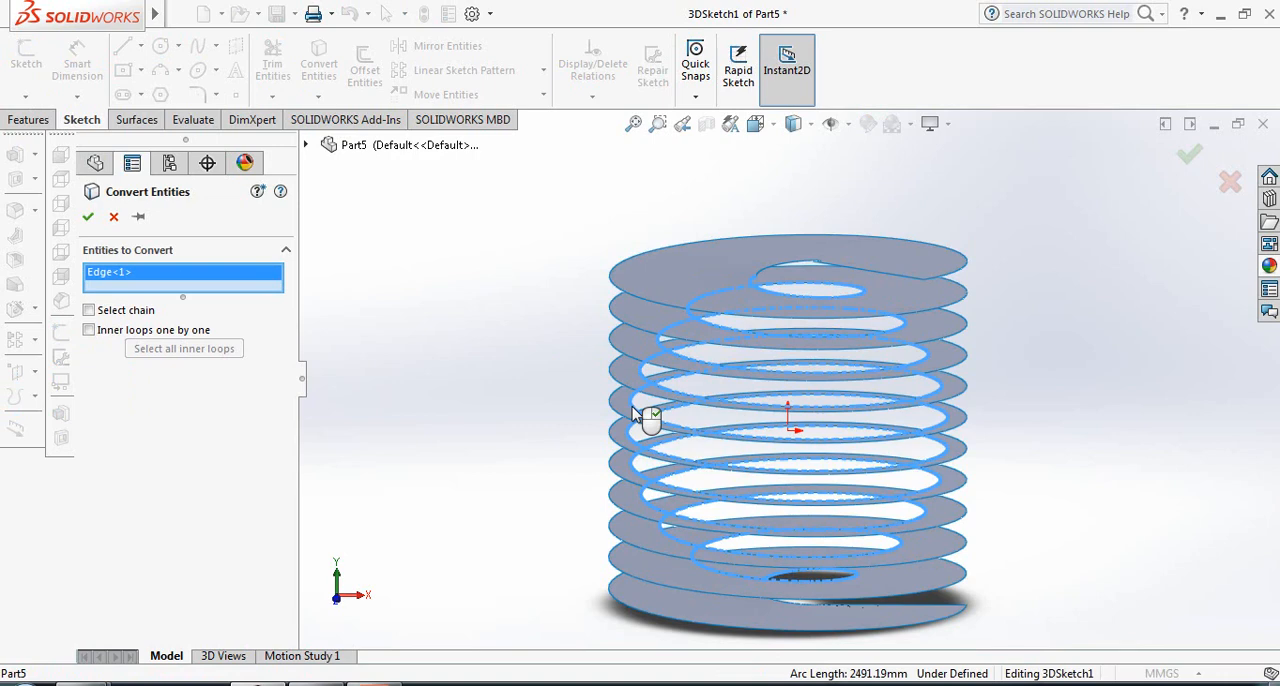
left_click(88, 218)
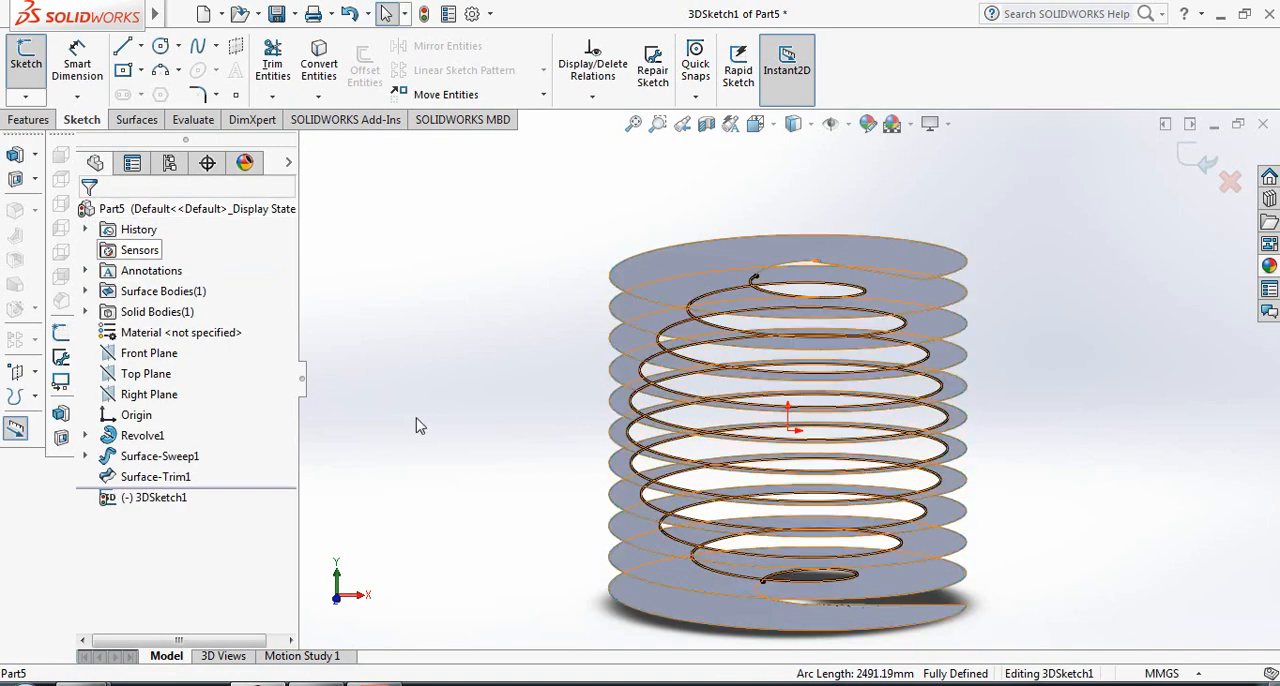
- Hide the trimmed helical surface and close the 3D sketch of the spherical spiral
right_click(172, 462)
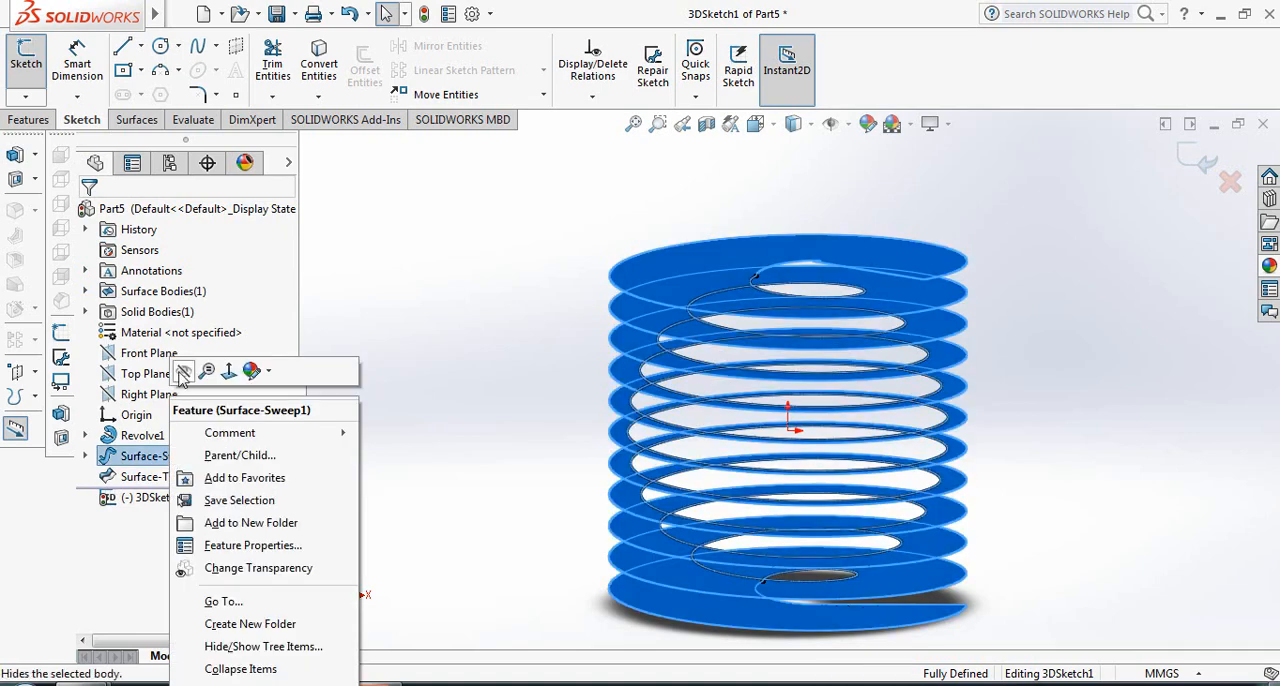
left_click(183, 372)
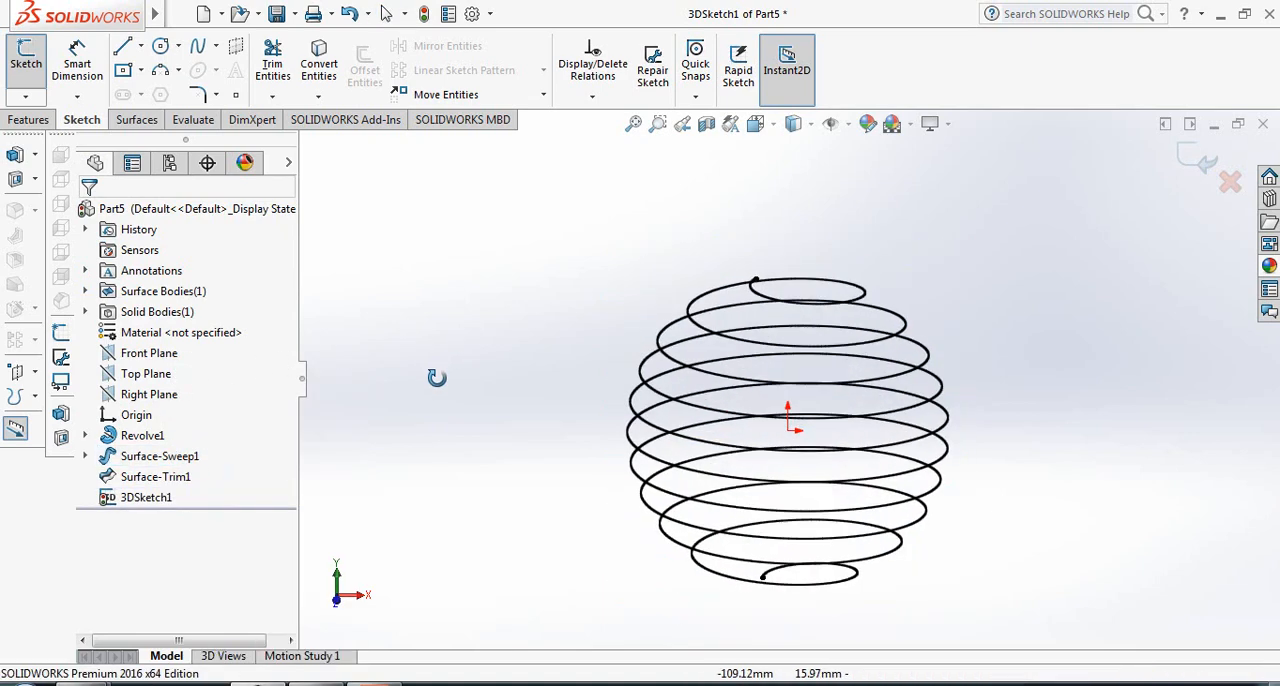
middle_click_drag(436, 389, 431, 334)
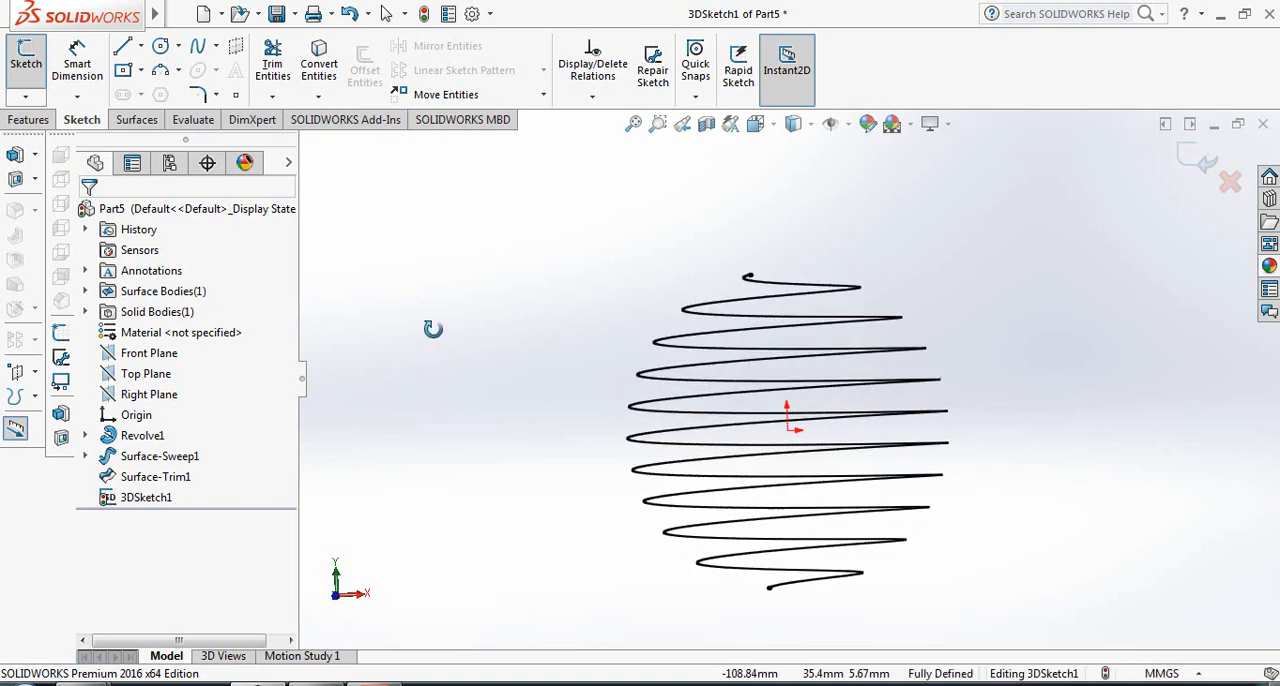
left_click(1195, 157)
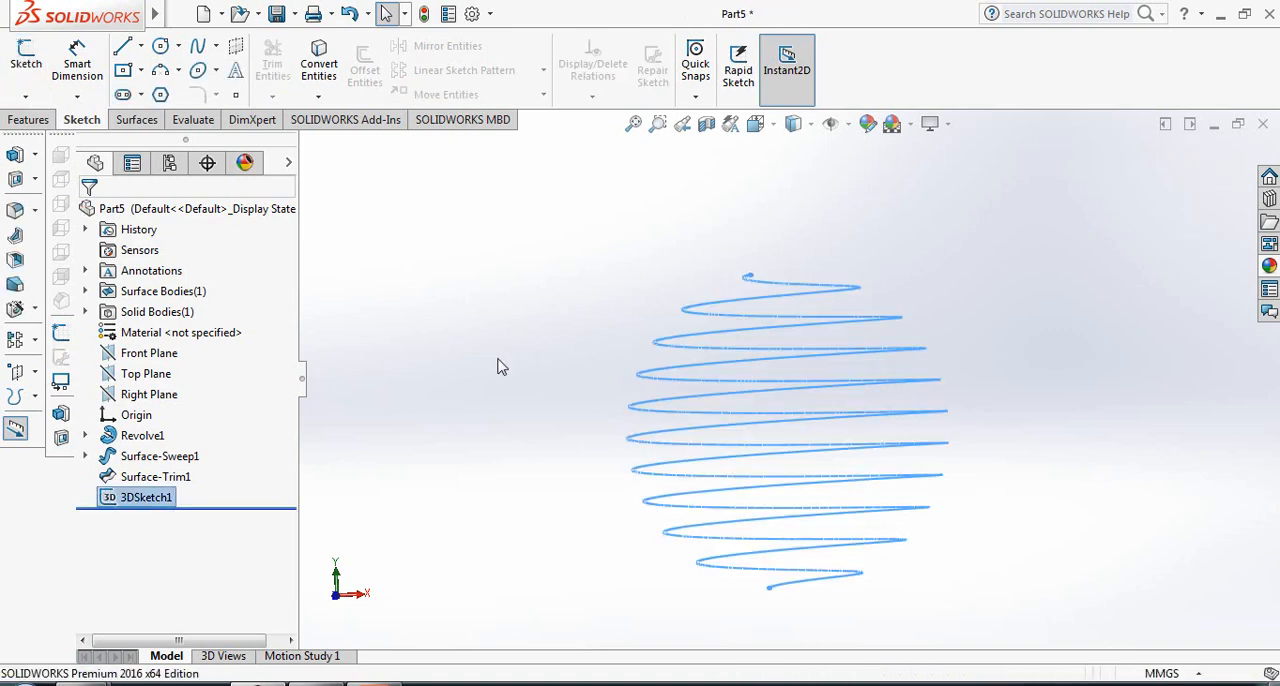
- Create a reference plane parallel to the Front Plane through the spiral's lower endpoint
left_click(147, 353)
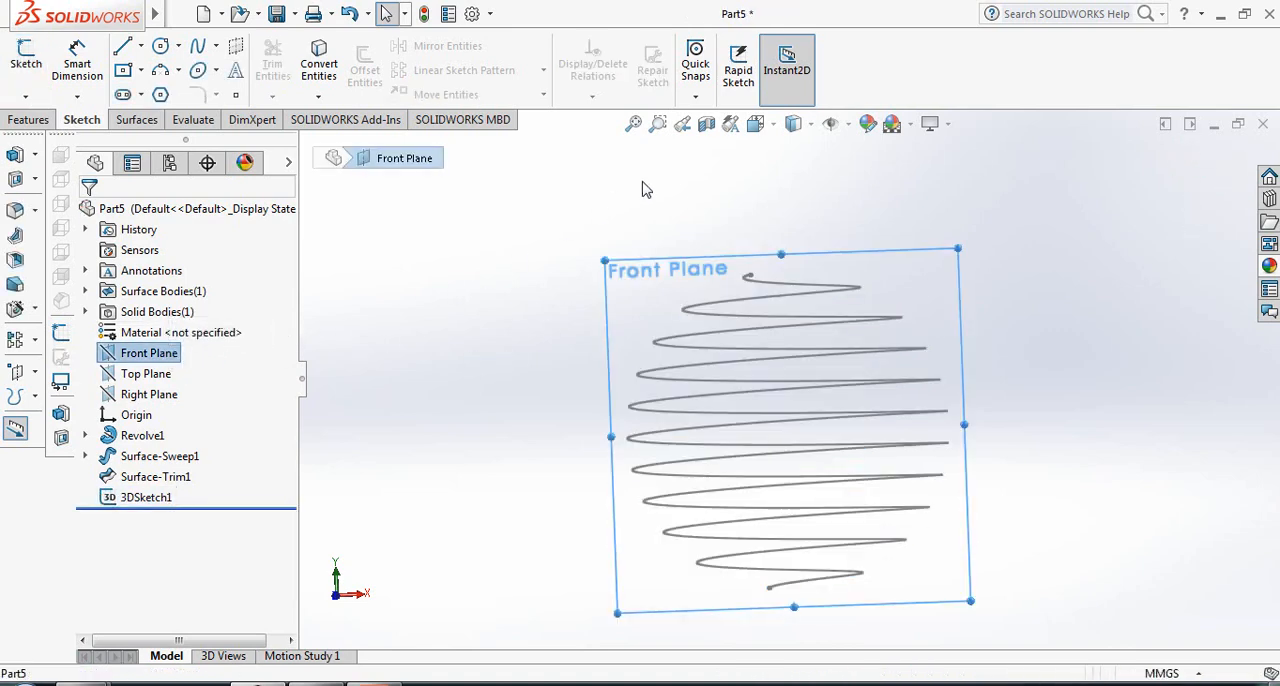
left_click(28, 119)
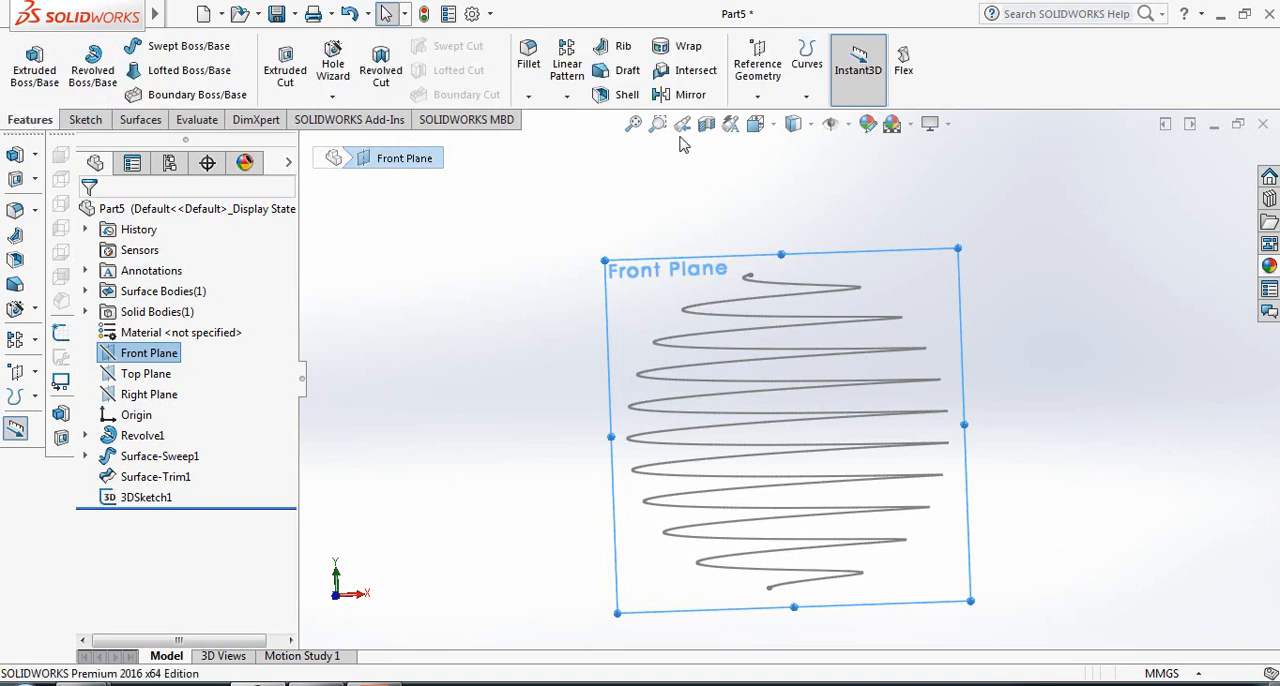
left_click(768, 102)
left_click(771, 119)
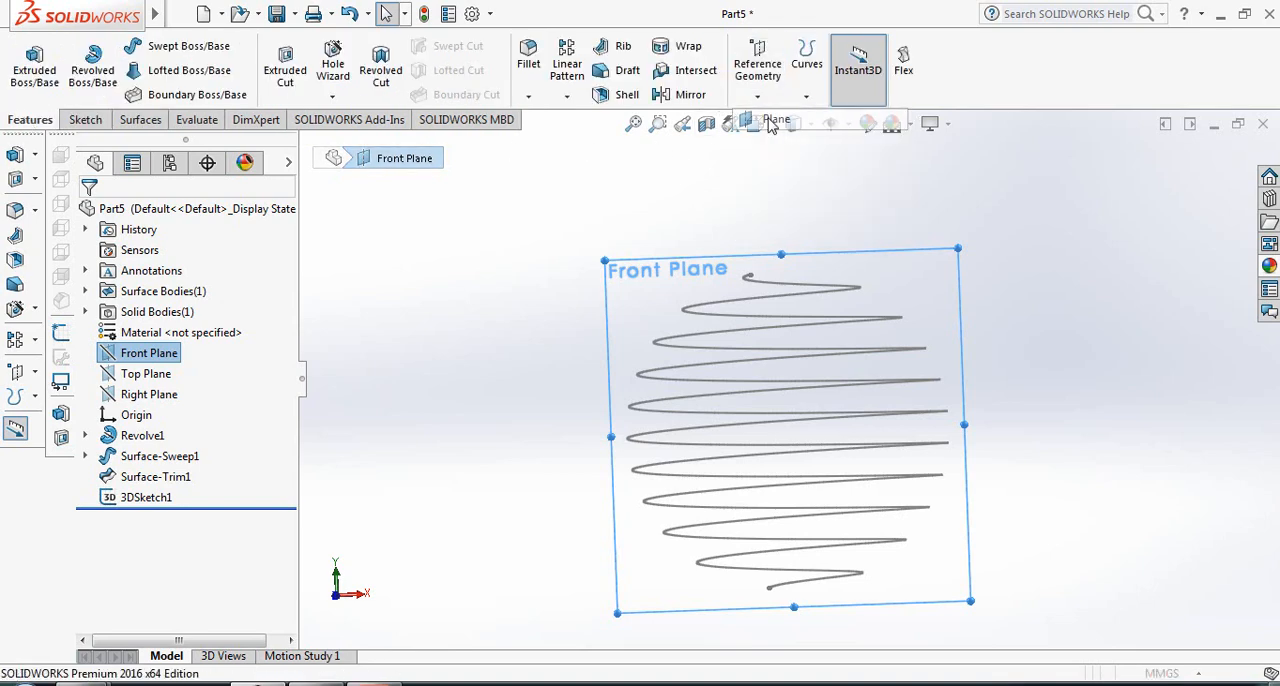
middle_click_drag(446, 371, 567, 412)
middle_click_drag(658, 594, 714, 608)
left_click(733, 585)
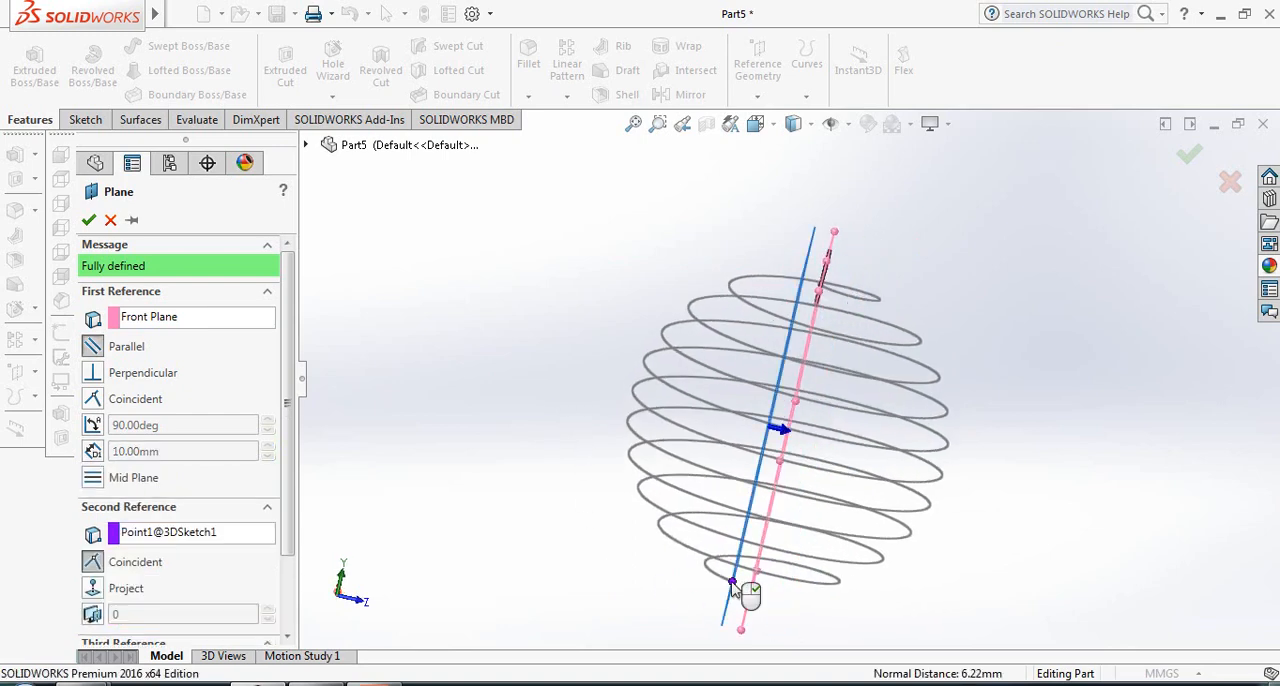
left_click(88, 221)
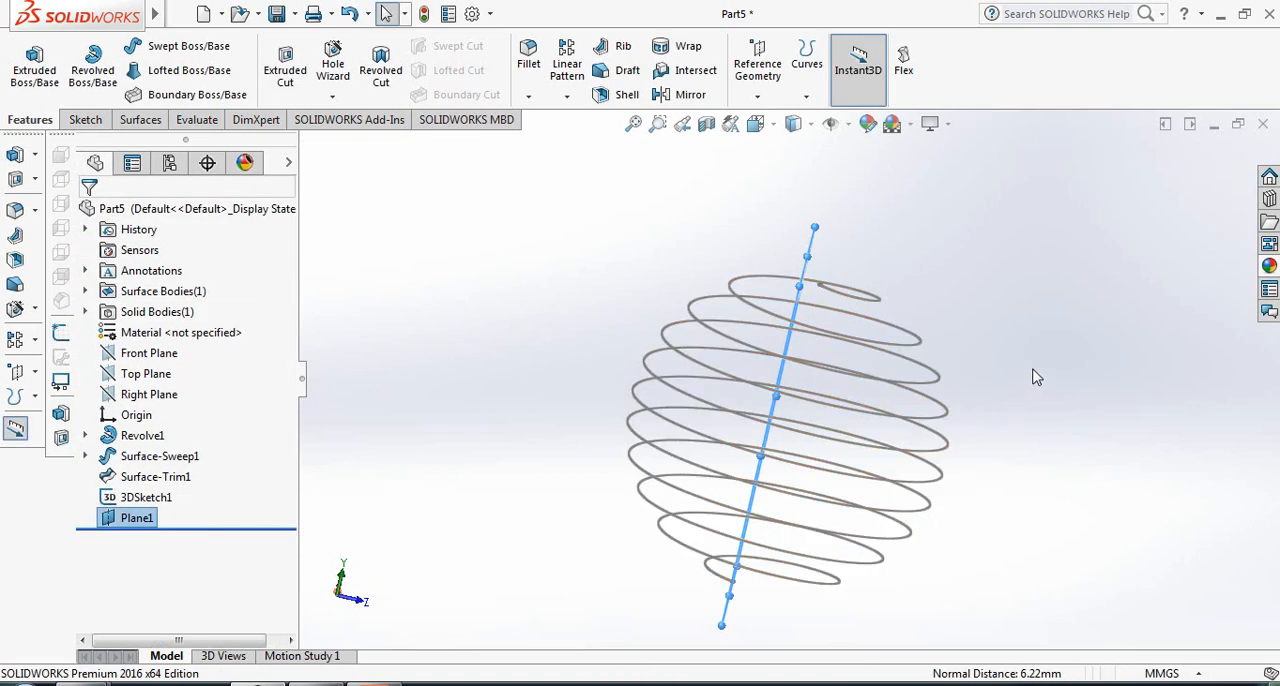
- Sketch a circle about 8.8 mm in diameter on the new plane, centred on the spiral's lower endpoint
key("space")
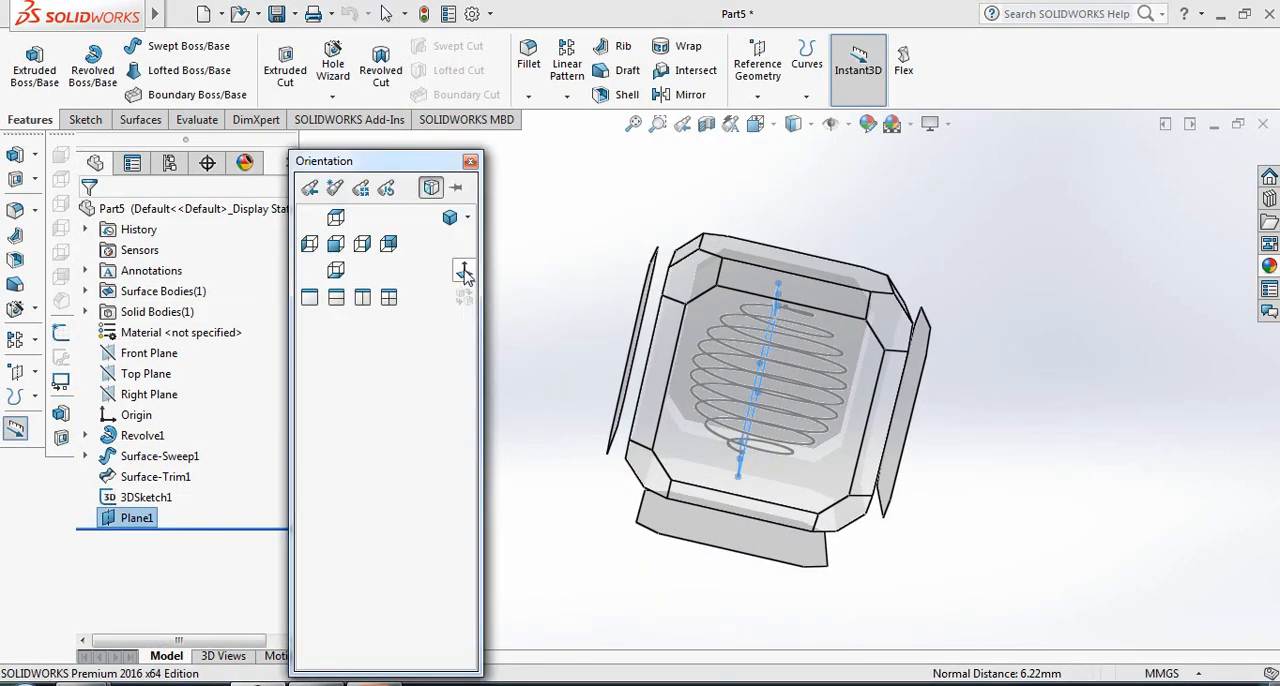
left_click(464, 273)
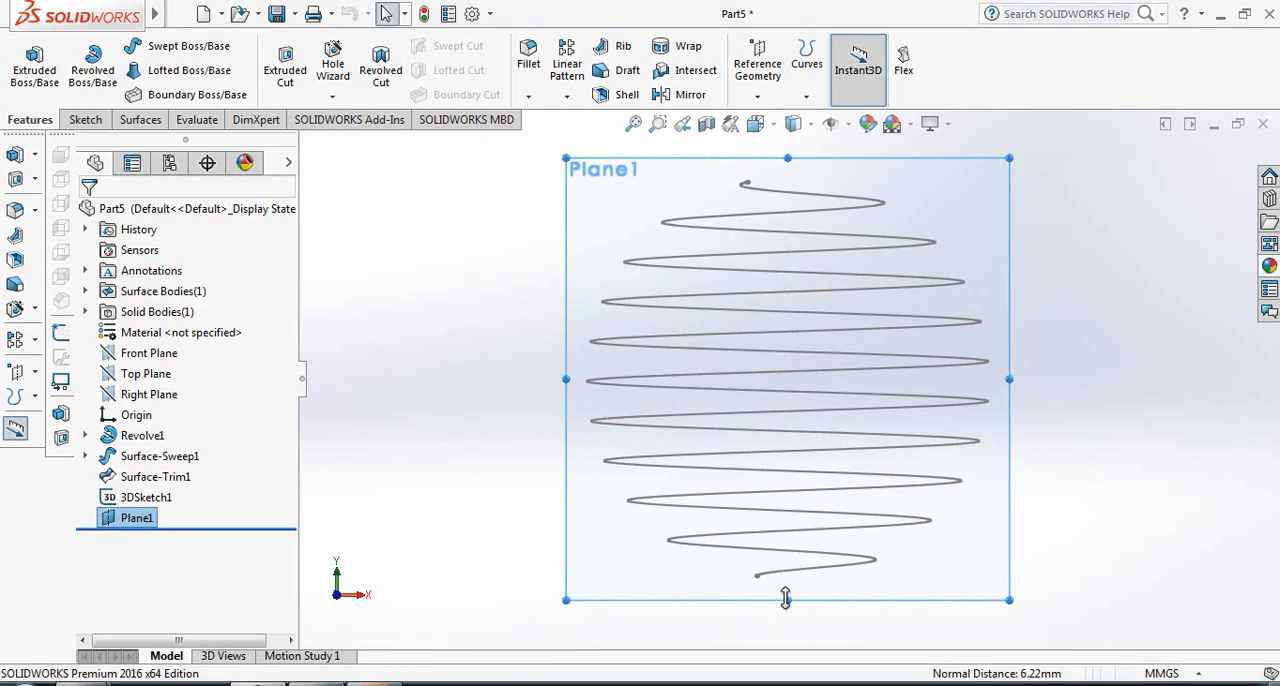
scroll(786, 597, "down", 3)
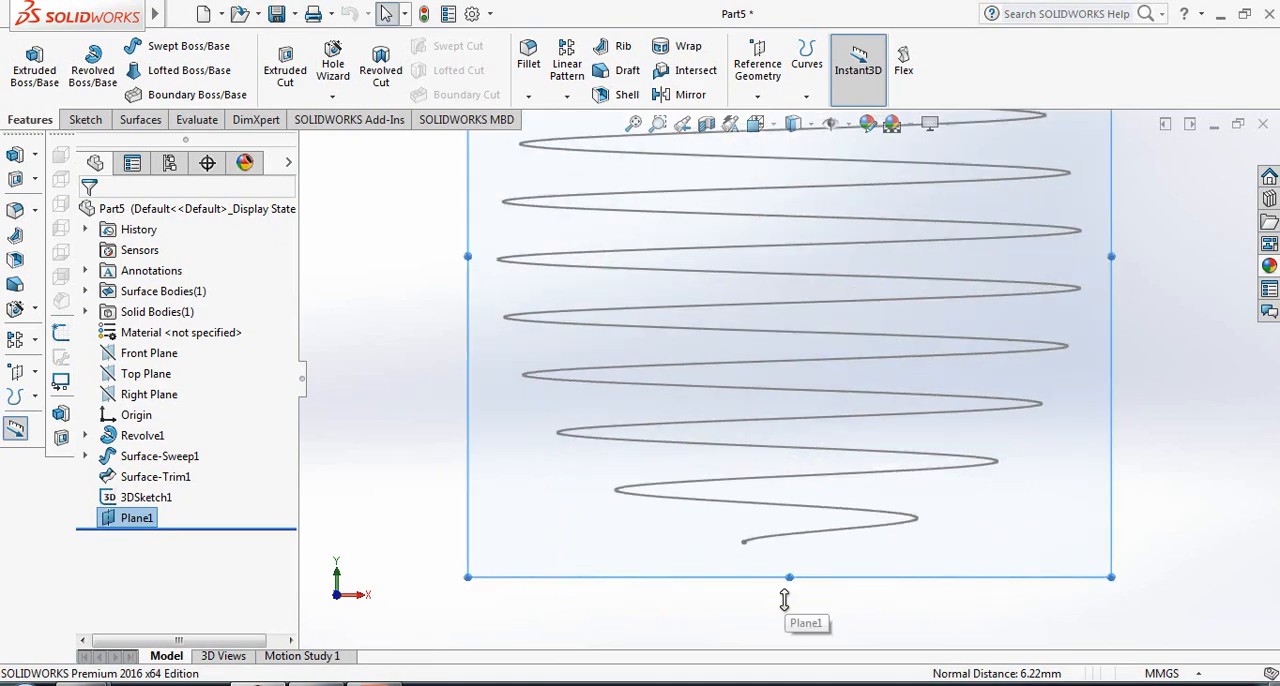
left_click(86, 120)
left_click(160, 50)
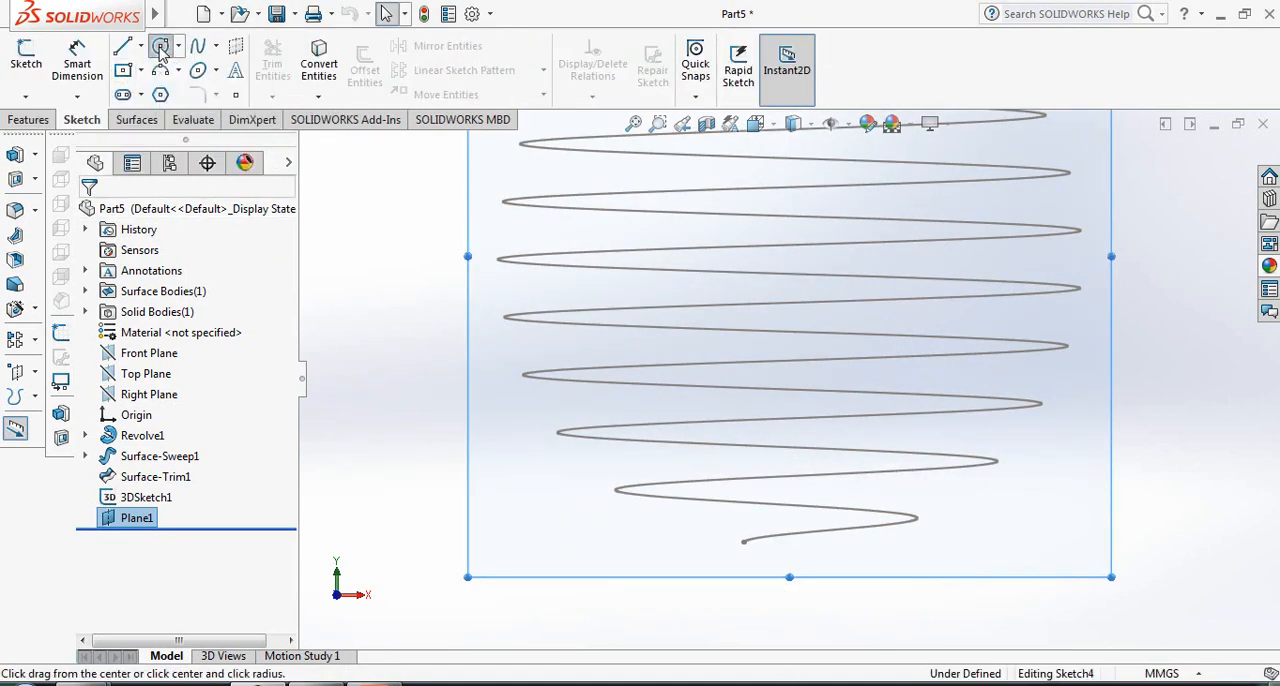
left_click(742, 543)
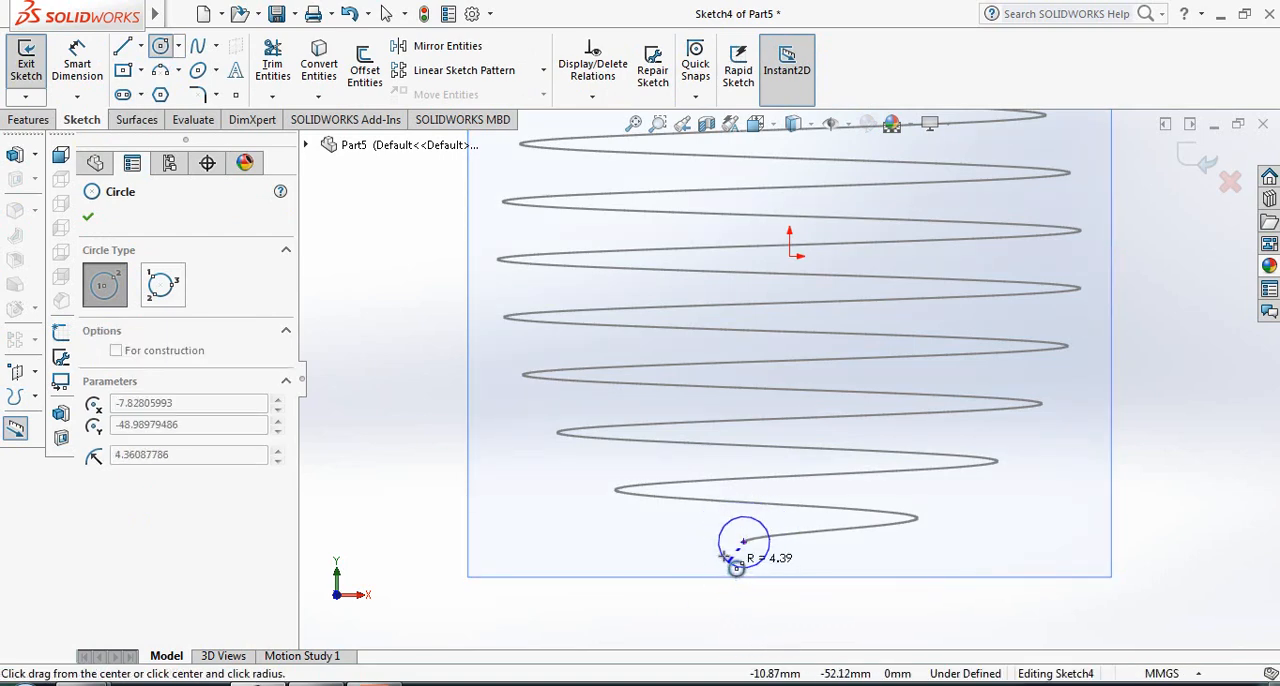
left_click(733, 566)
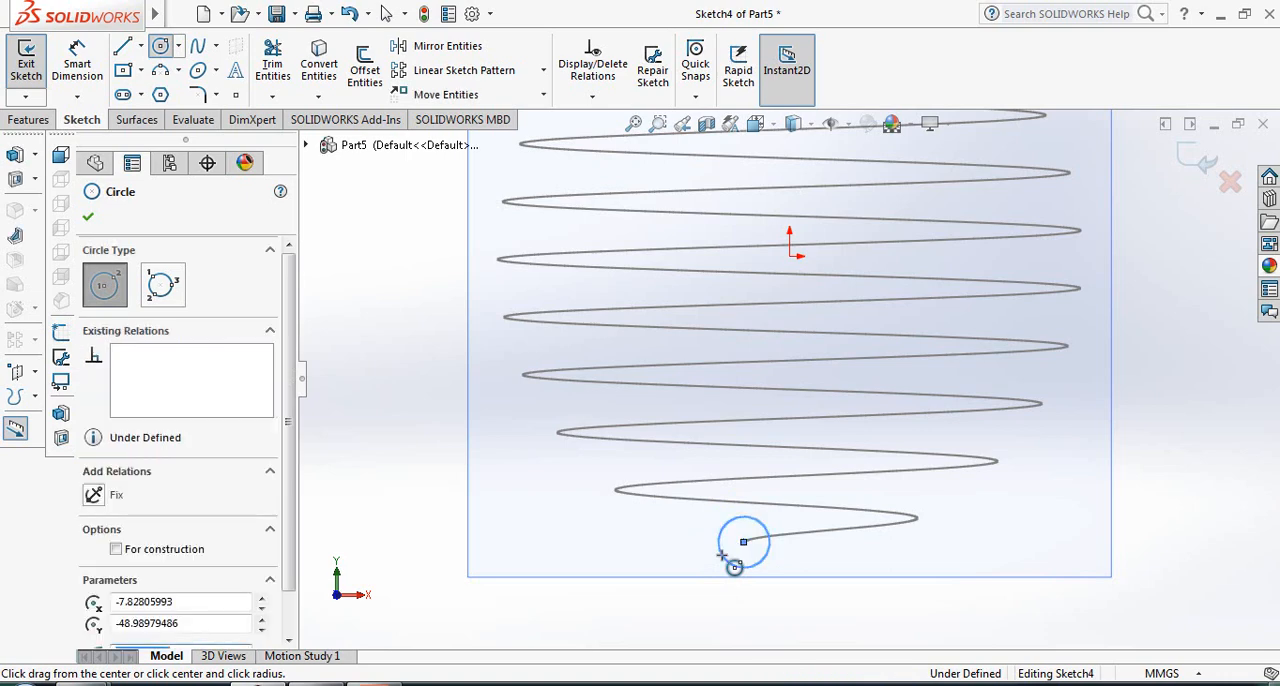
key("Escape")
- Dimension the circle's diameter as 5 mm
left_click(77, 62)
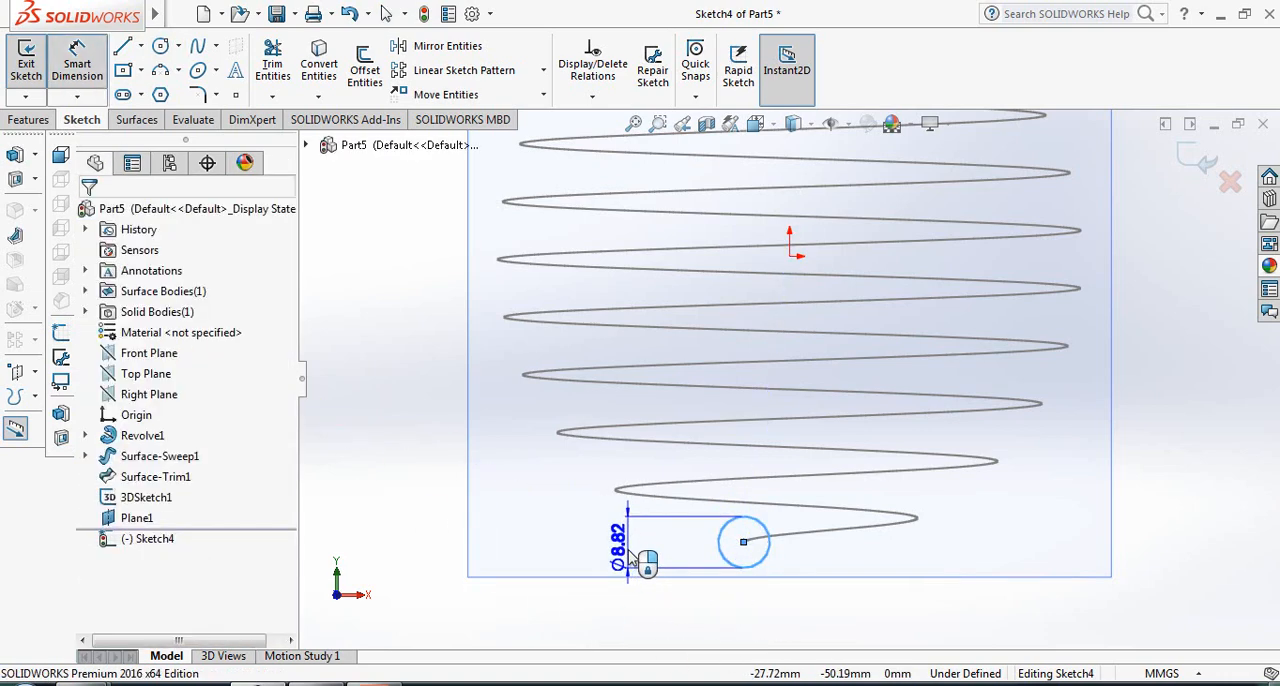
left_click(632, 560)
type("5")
key("Return")
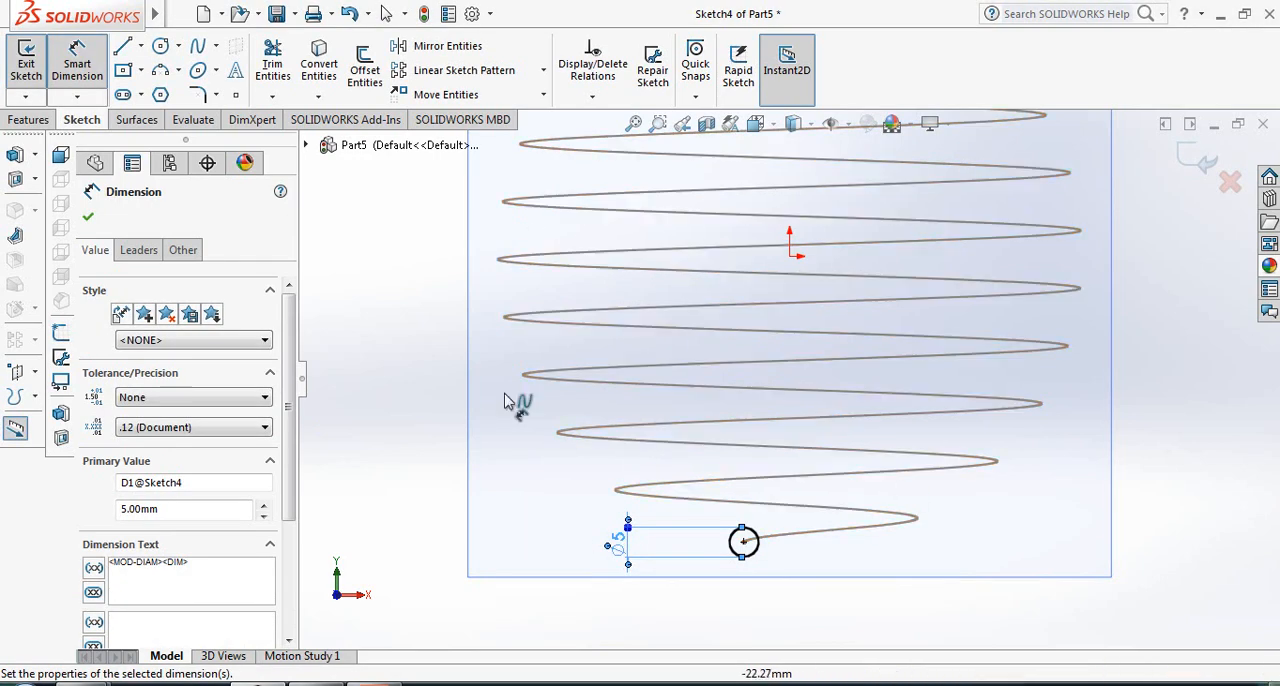
left_click(86, 219)
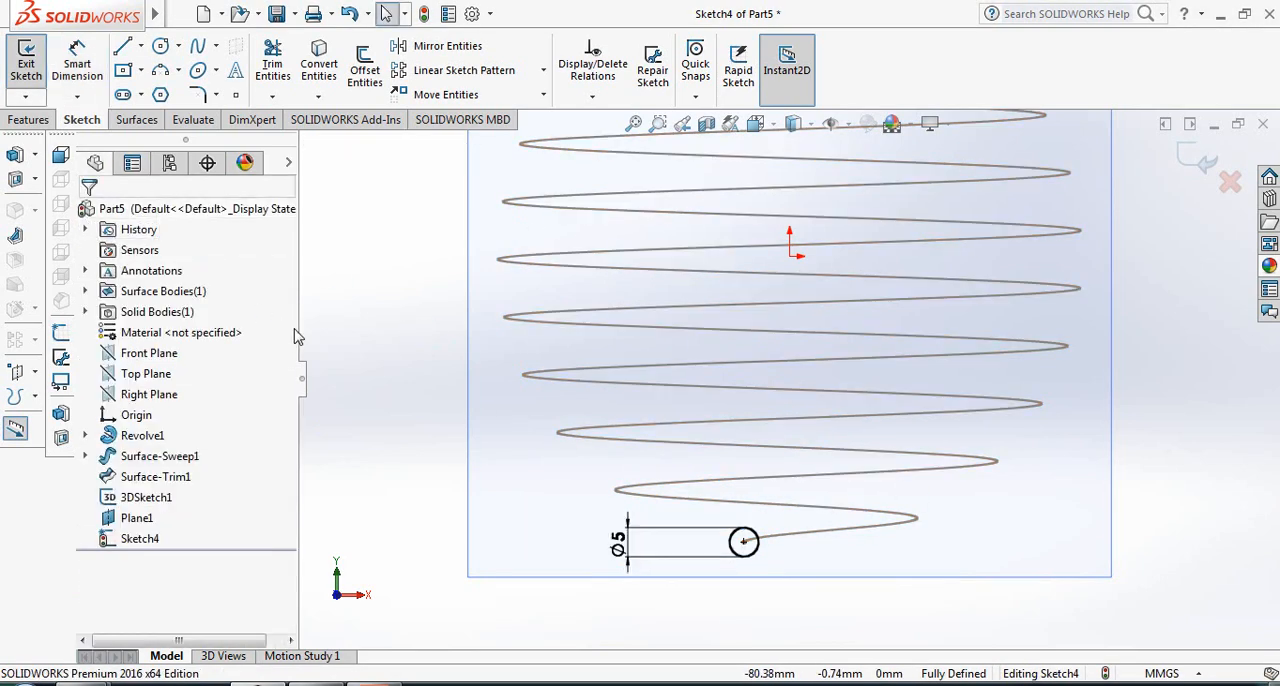
- Sweep the 5 mm circle along the spherical spiral 3D sketch to create a solid boss
middle_click_drag(389, 345, 383, 354)
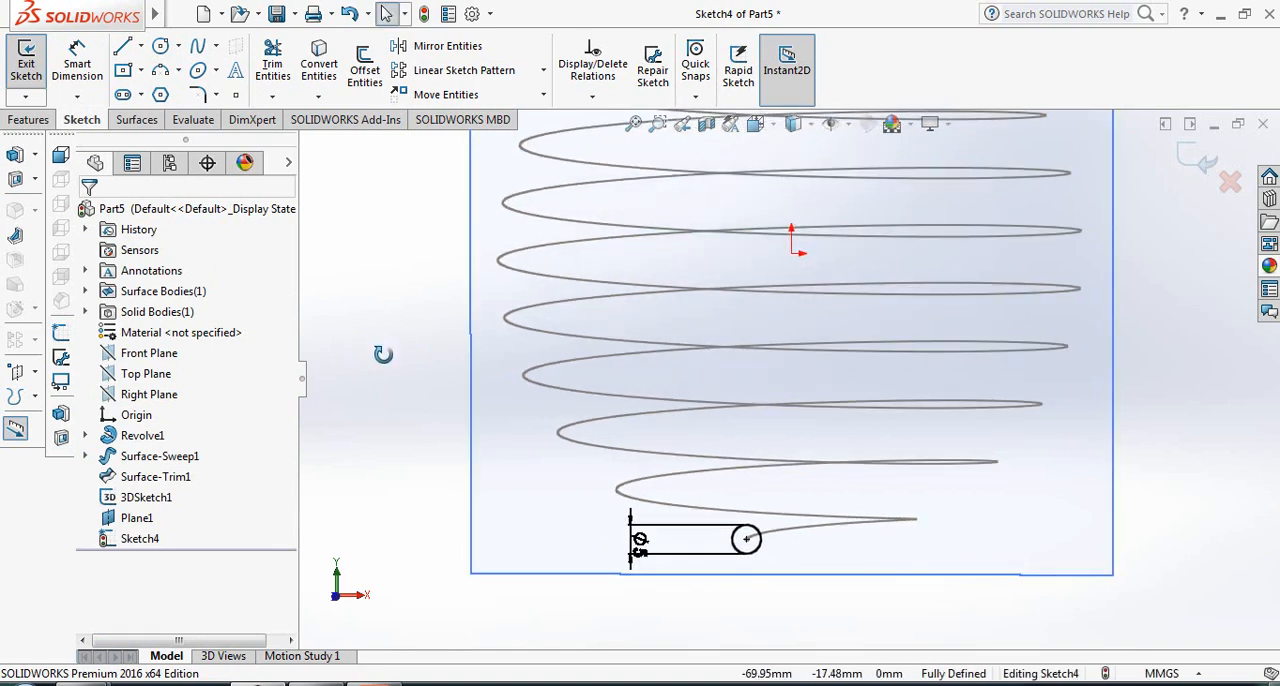
left_click(30, 120)
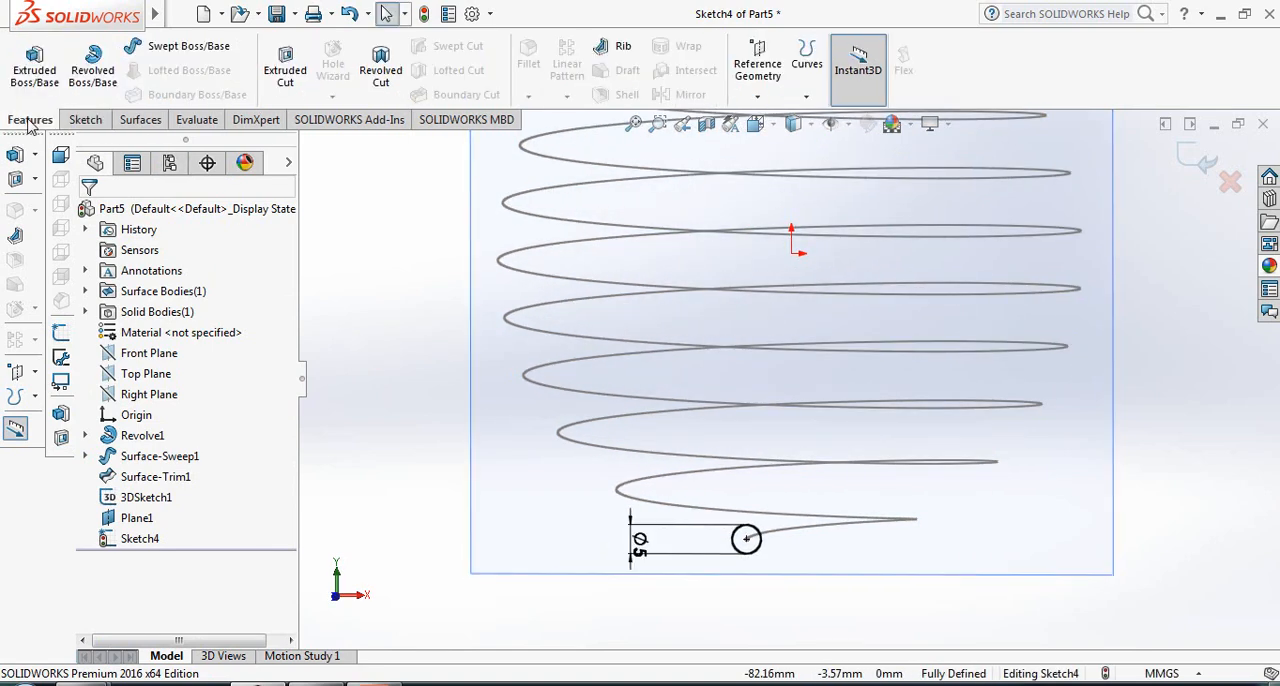
left_click(190, 46)
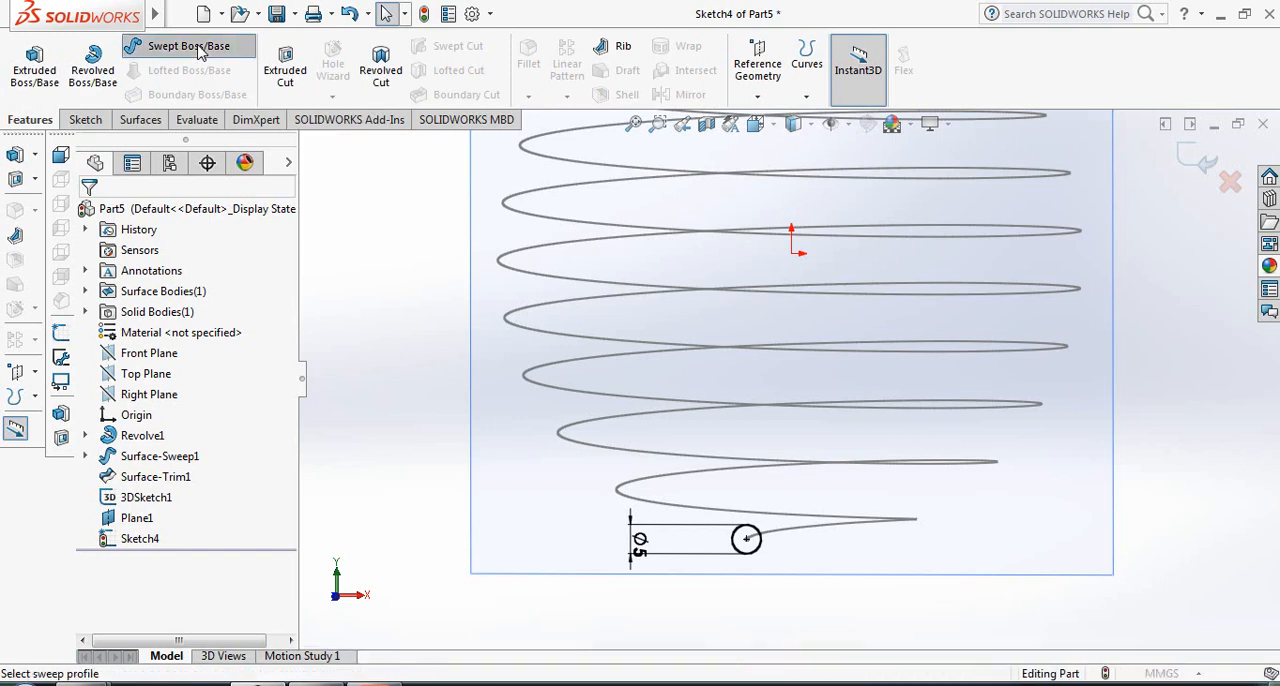
left_click(774, 556)
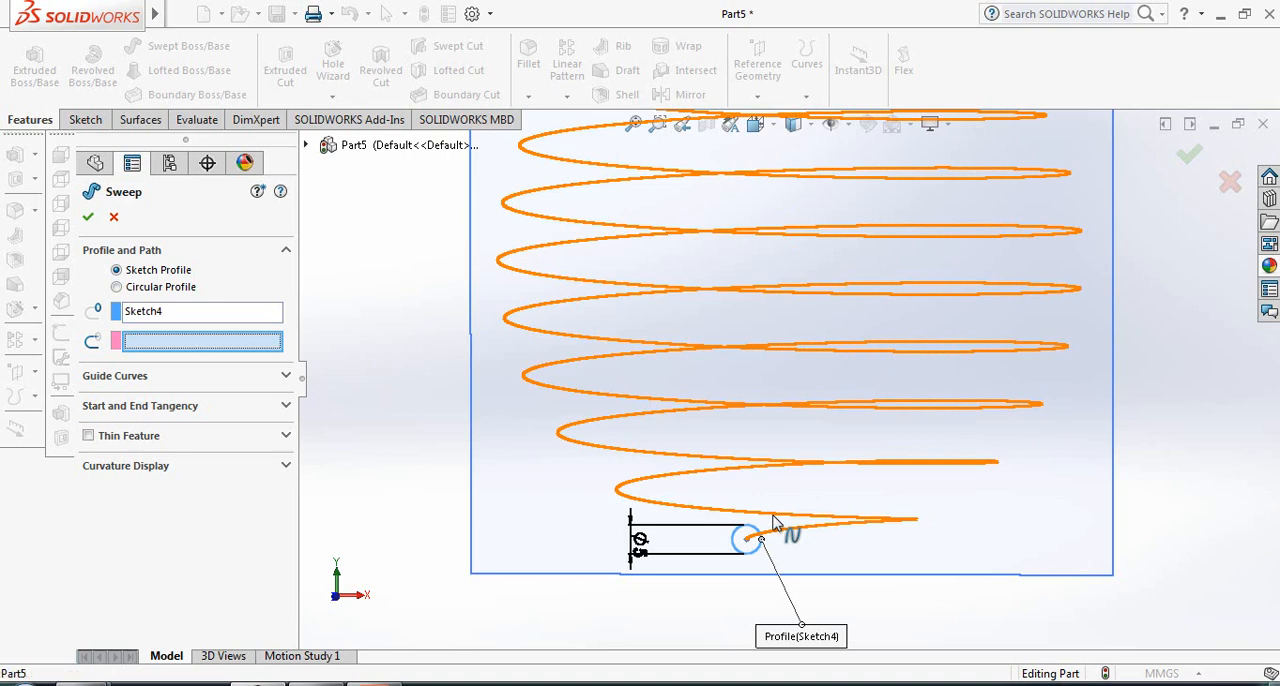
left_click(772, 521)
scroll(750, 495, "up", 3)
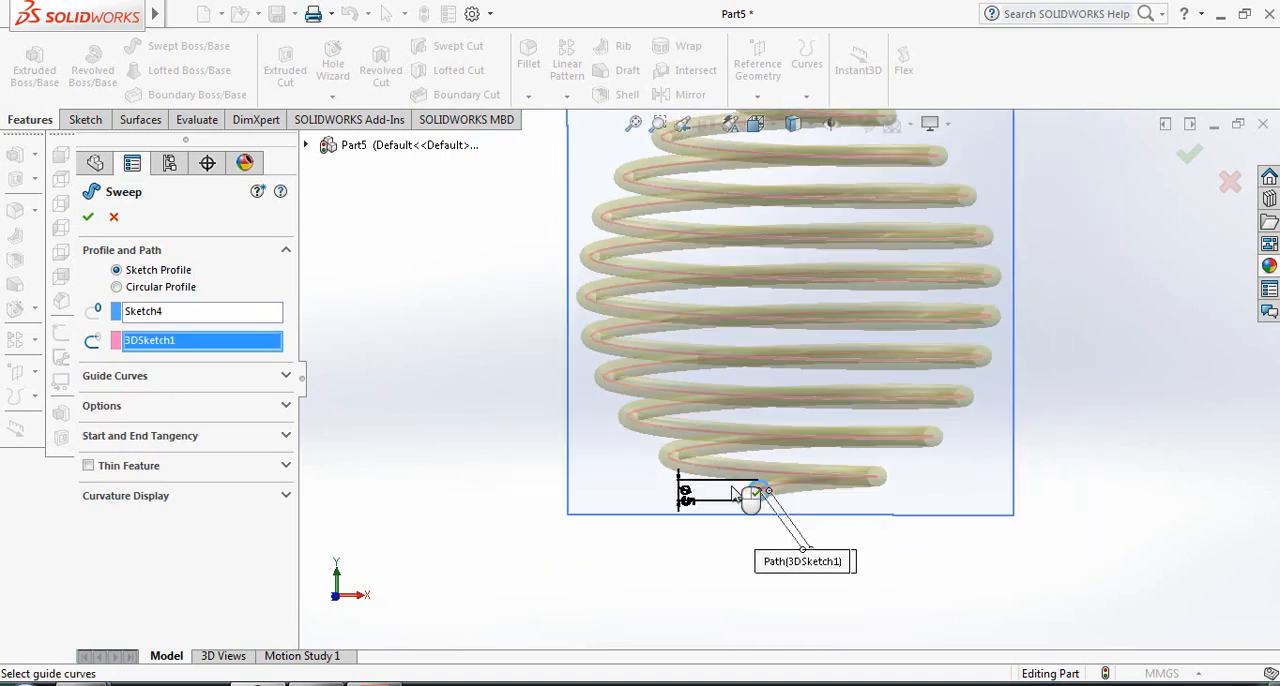
scroll(903, 232, "down", 1)
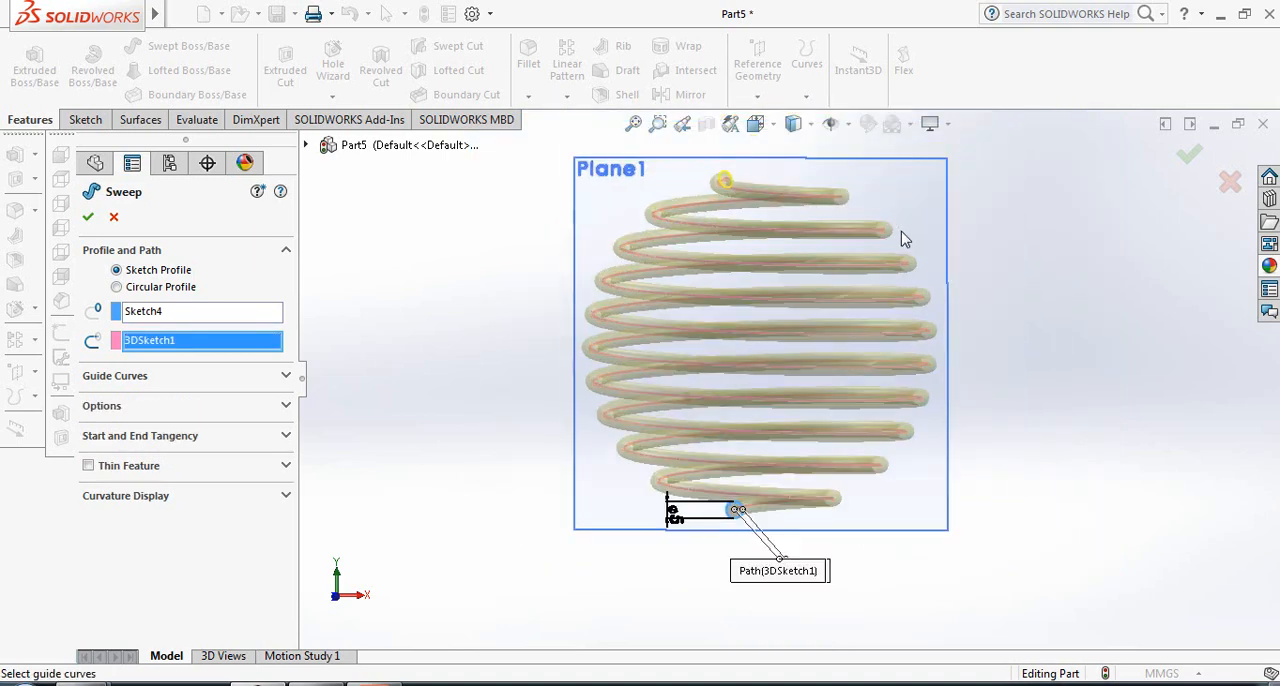
left_click(88, 218)
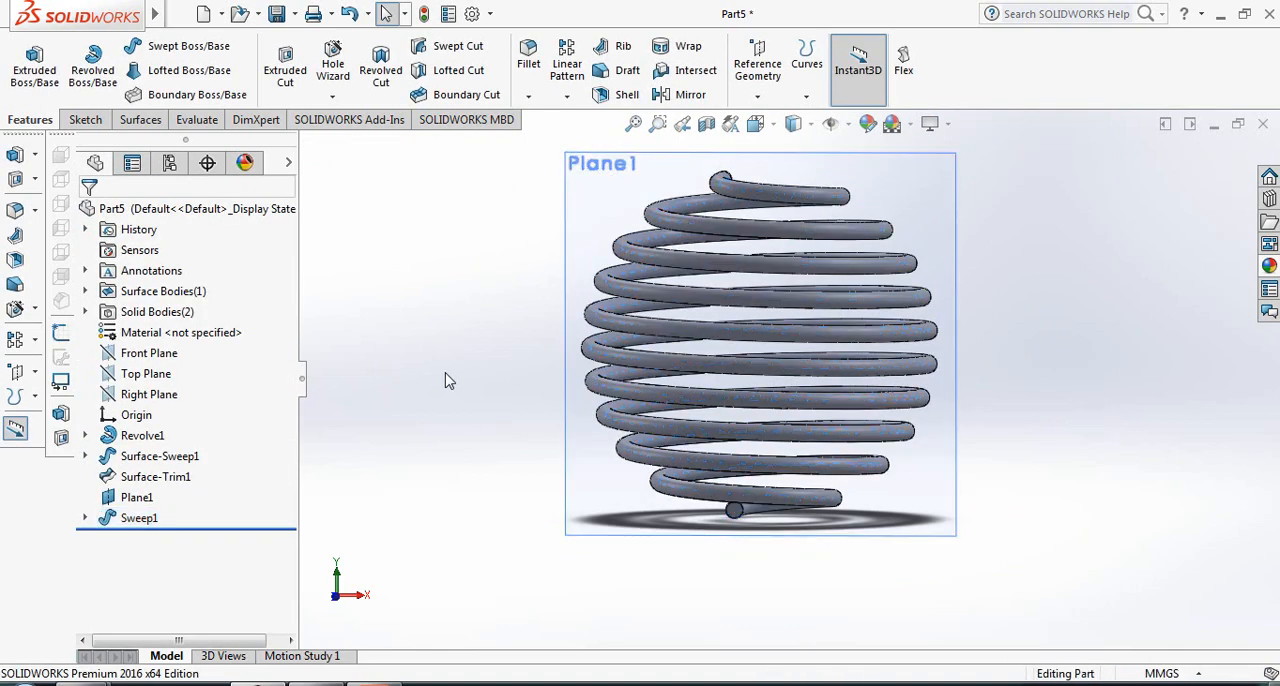
- Hide the reference plane at the spiral's lower endpoint
middle_click_drag(444, 392, 433, 425)
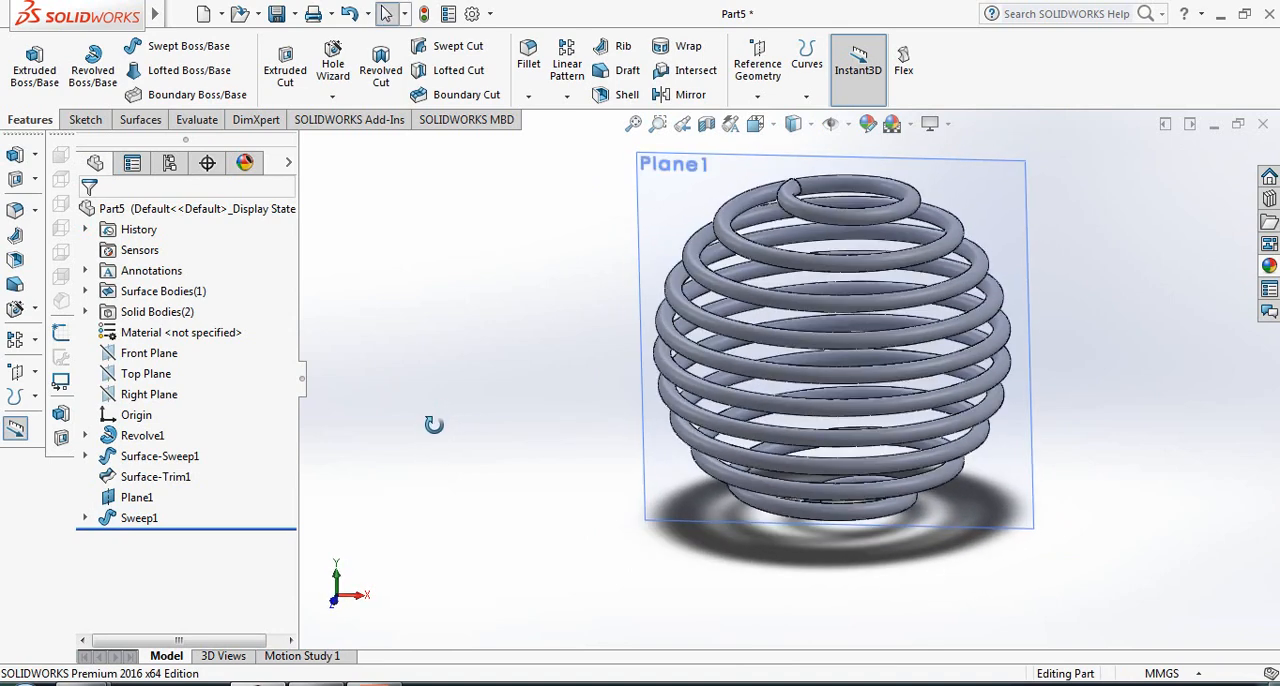
right_click(138, 522)
left_click(428, 496)
left_click(150, 497)
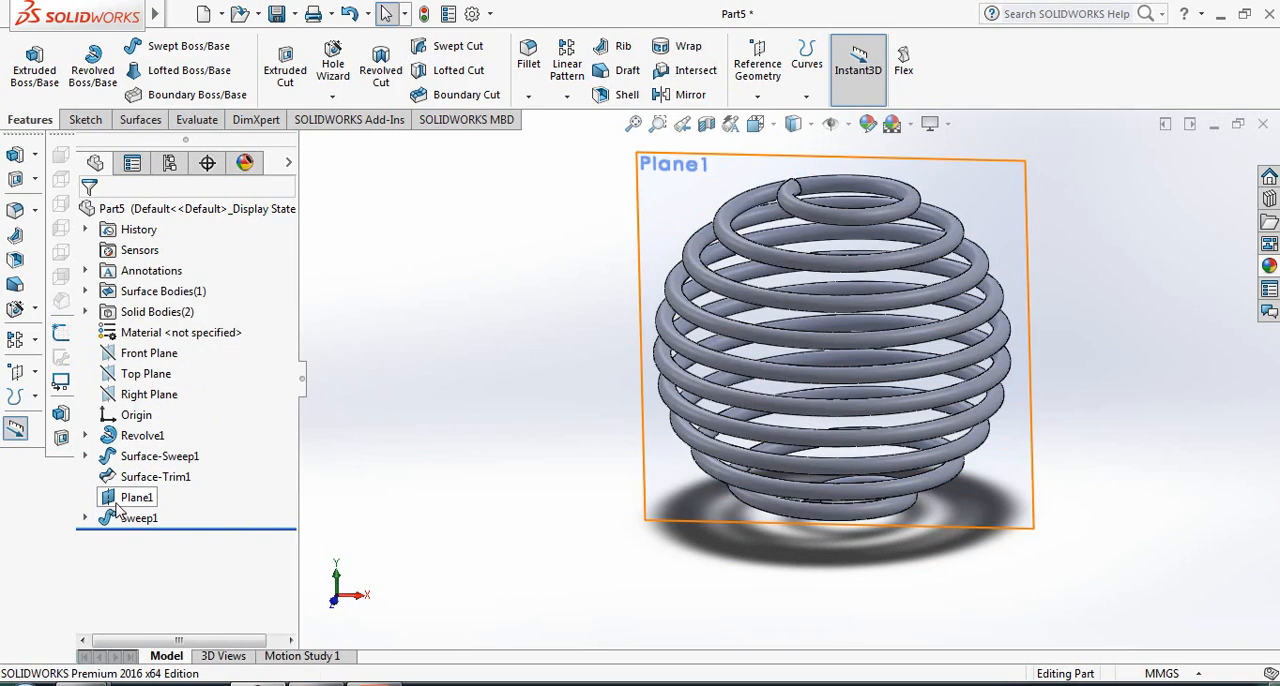
right_click(150, 497)
left_click(160, 266)
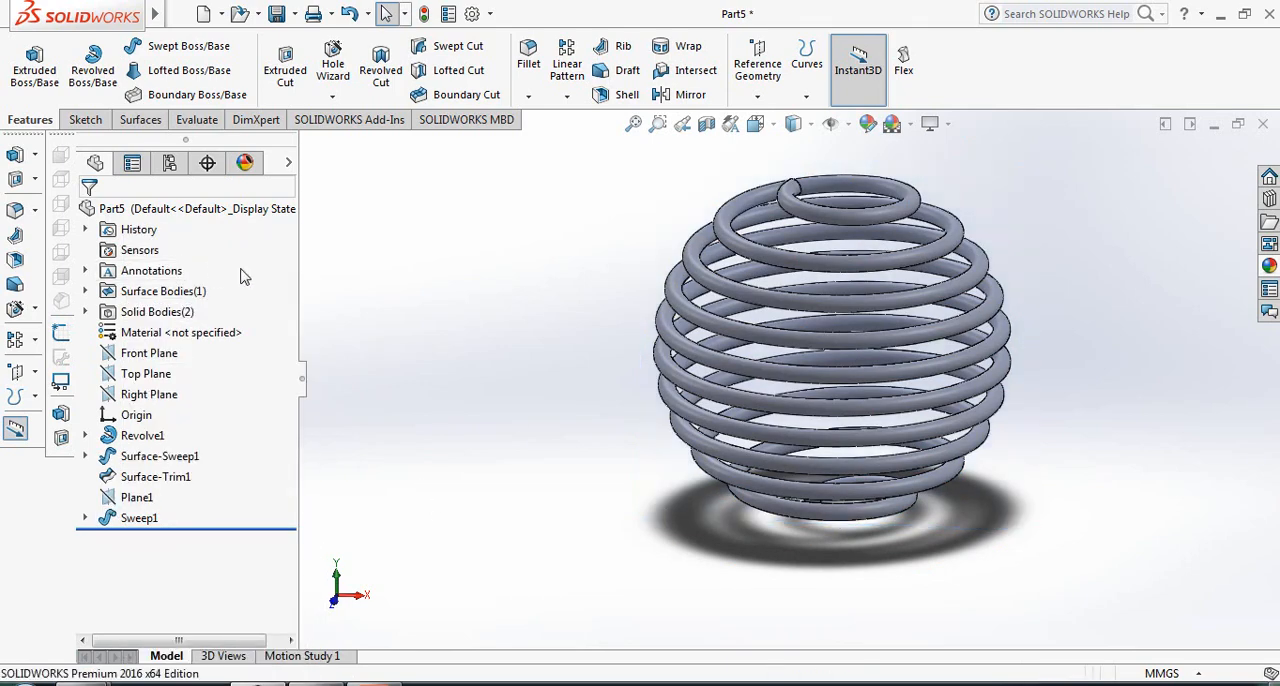
- Assign the material 1023 Carbon Steel Sheet (SS) to the part
middle_click_drag(1028, 421, 1008, 237)
scroll(1008, 237, "down", 2)
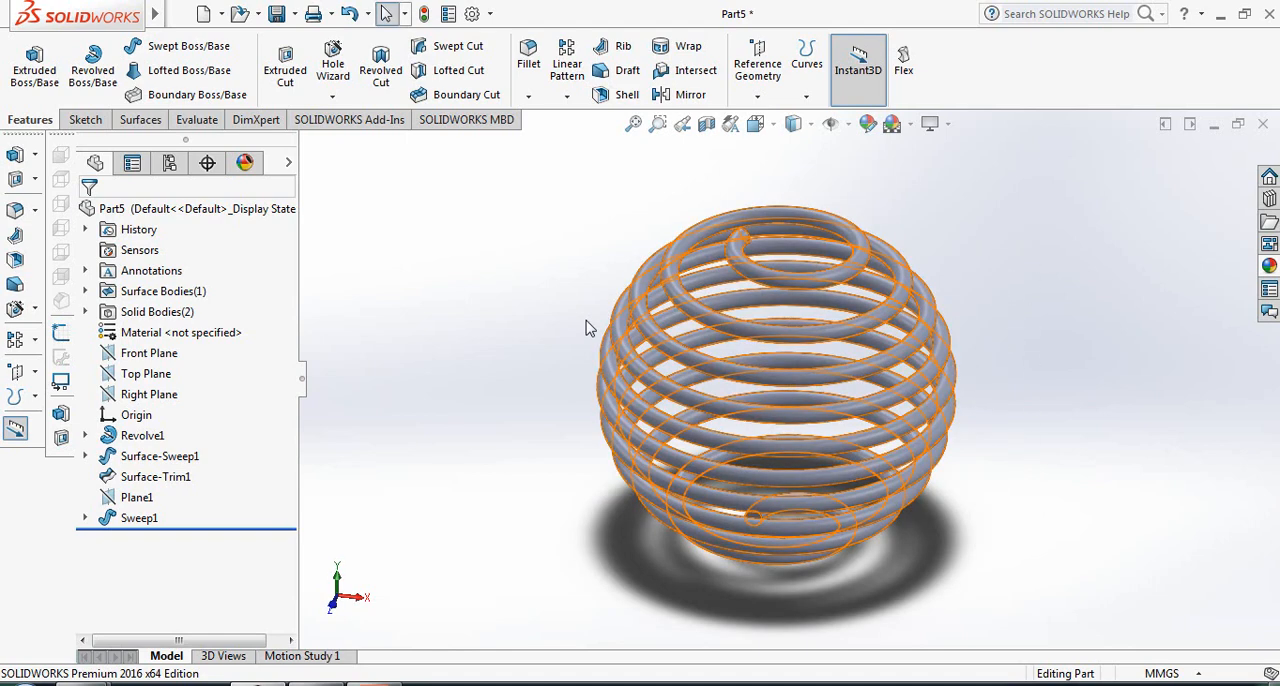
right_click(190, 338)
left_click(259, 310)
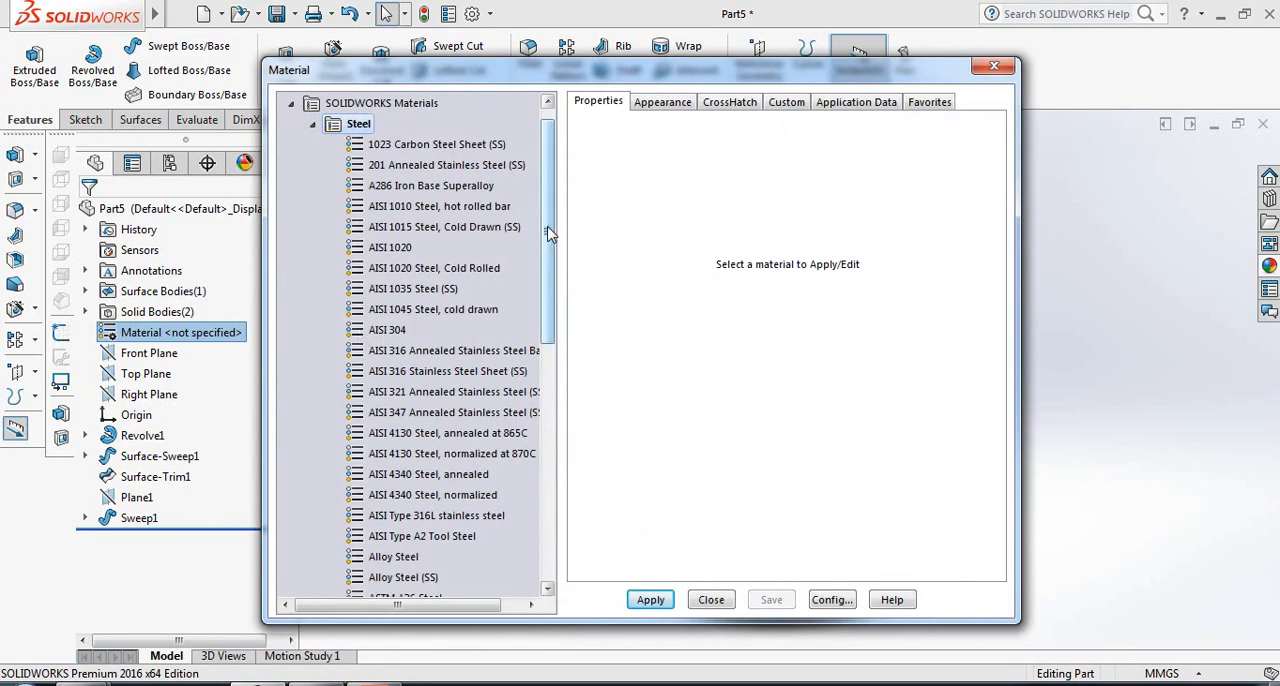
left_click(460, 148)
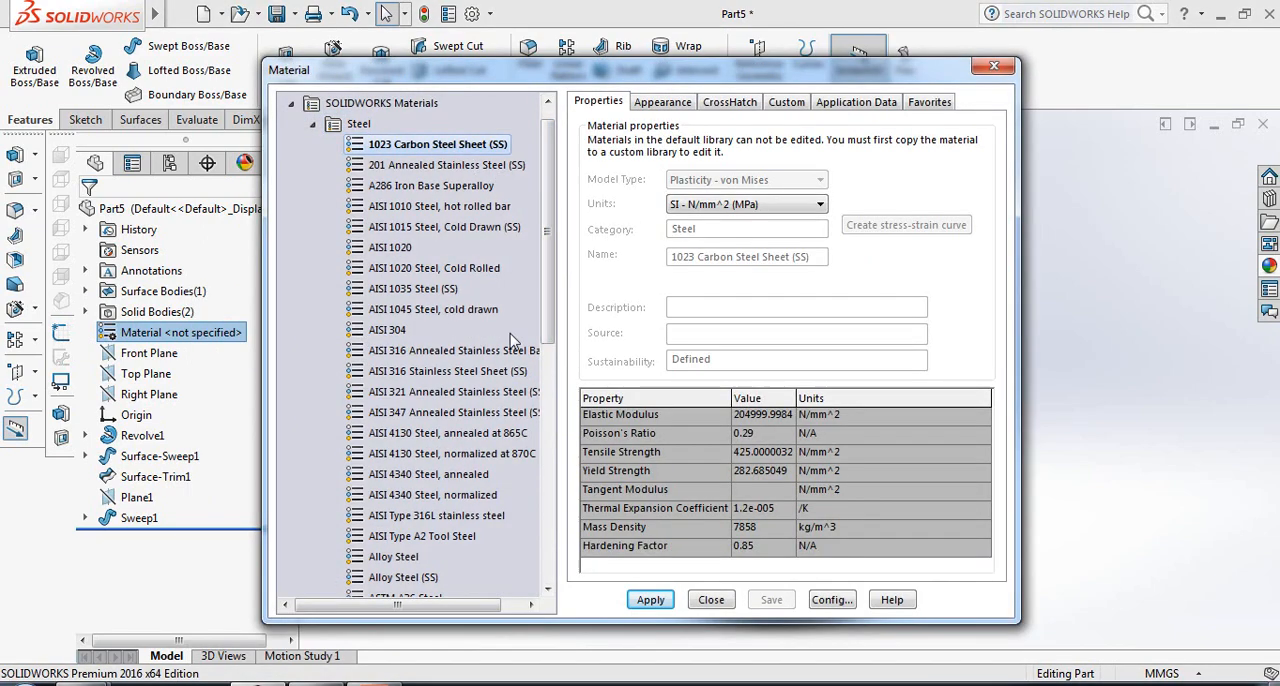
left_click(650, 600)
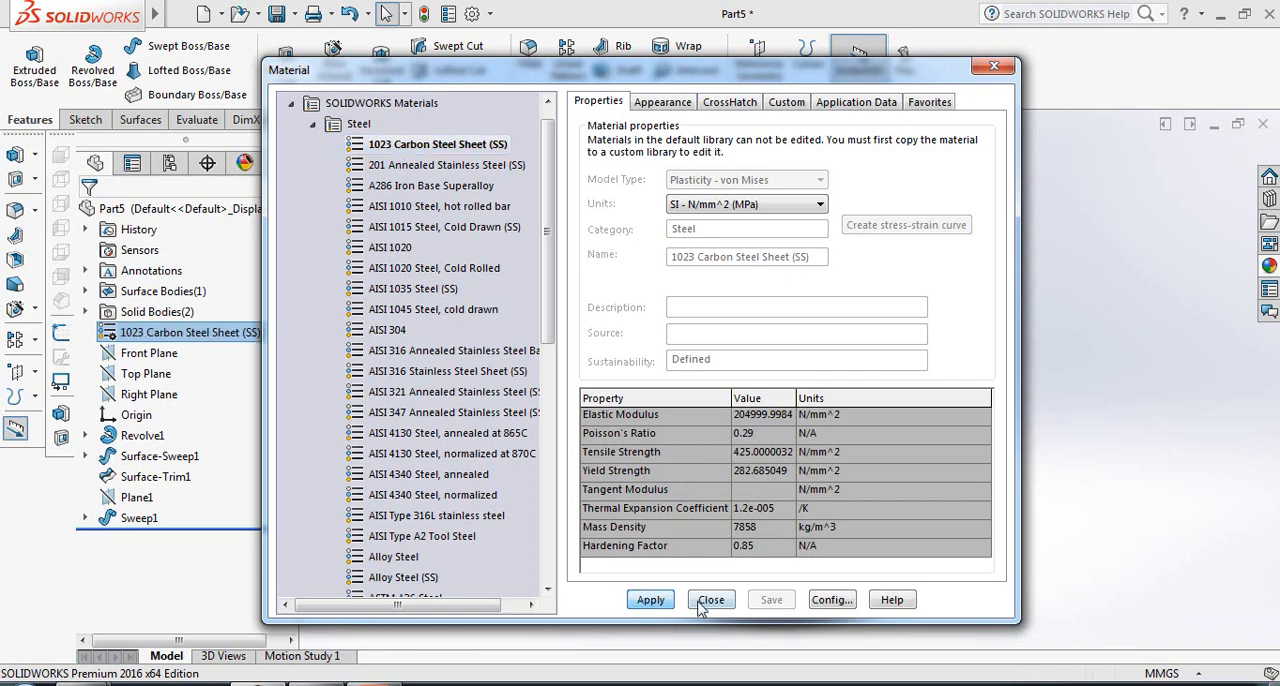
left_click(708, 600)
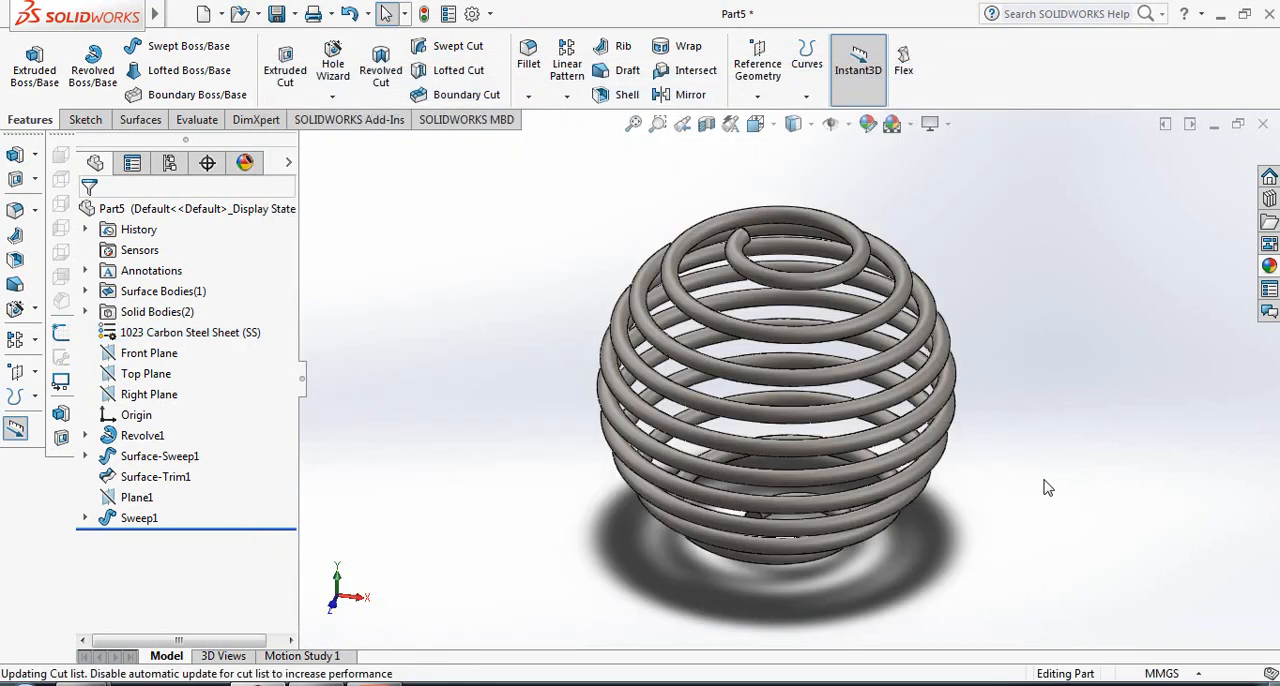
- Give the spiral part a burnished steel appearance and colour it orange from the standard swatches
left_click(867, 125)
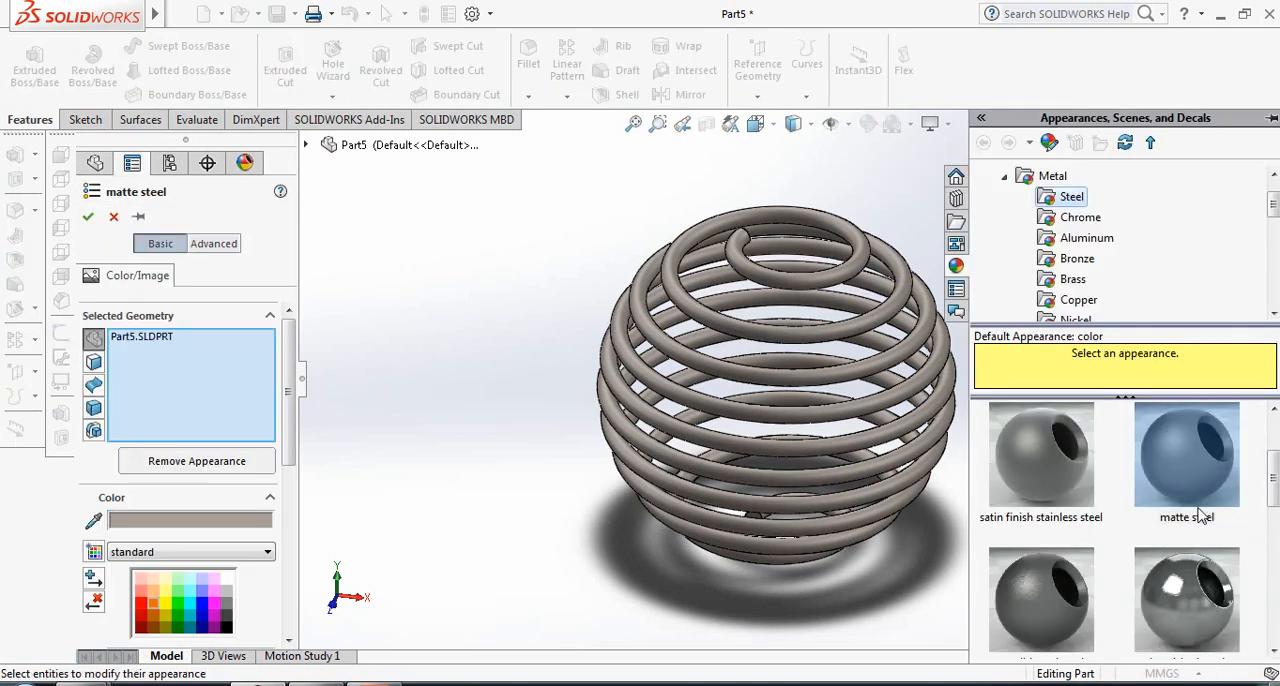
left_click_drag(1218, 610, 771, 380)
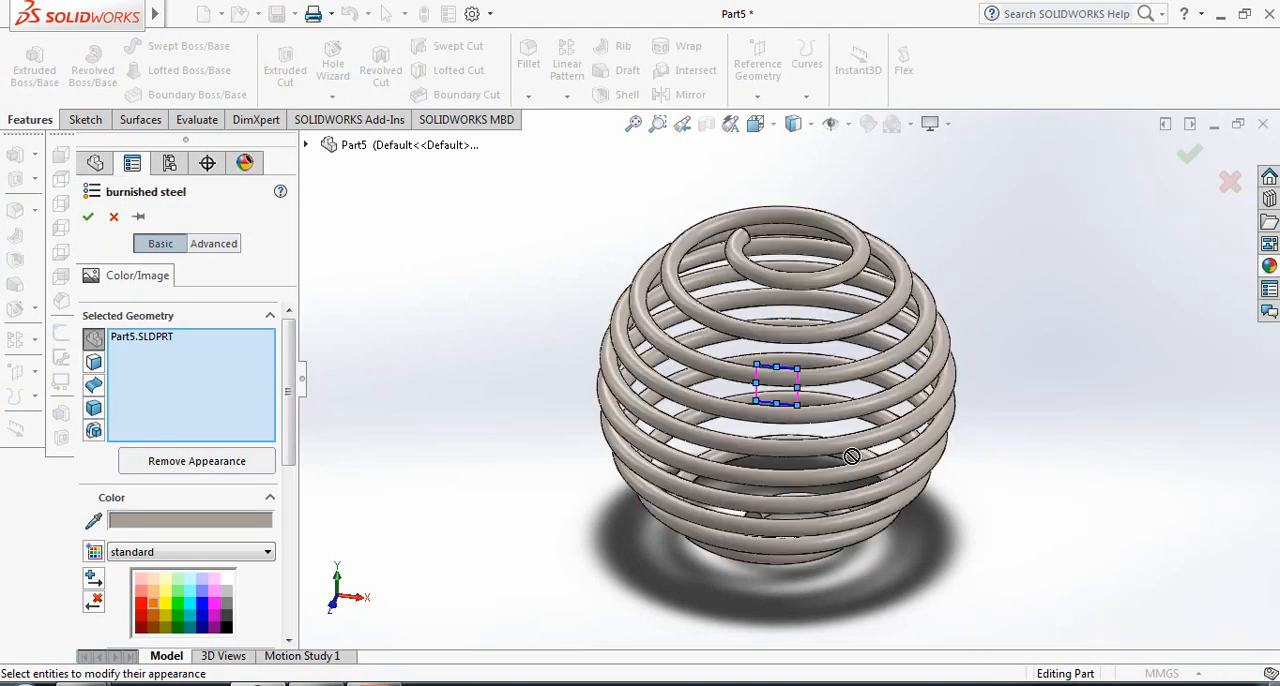
left_click_drag(291, 446, 290, 529)
left_click(181, 444)
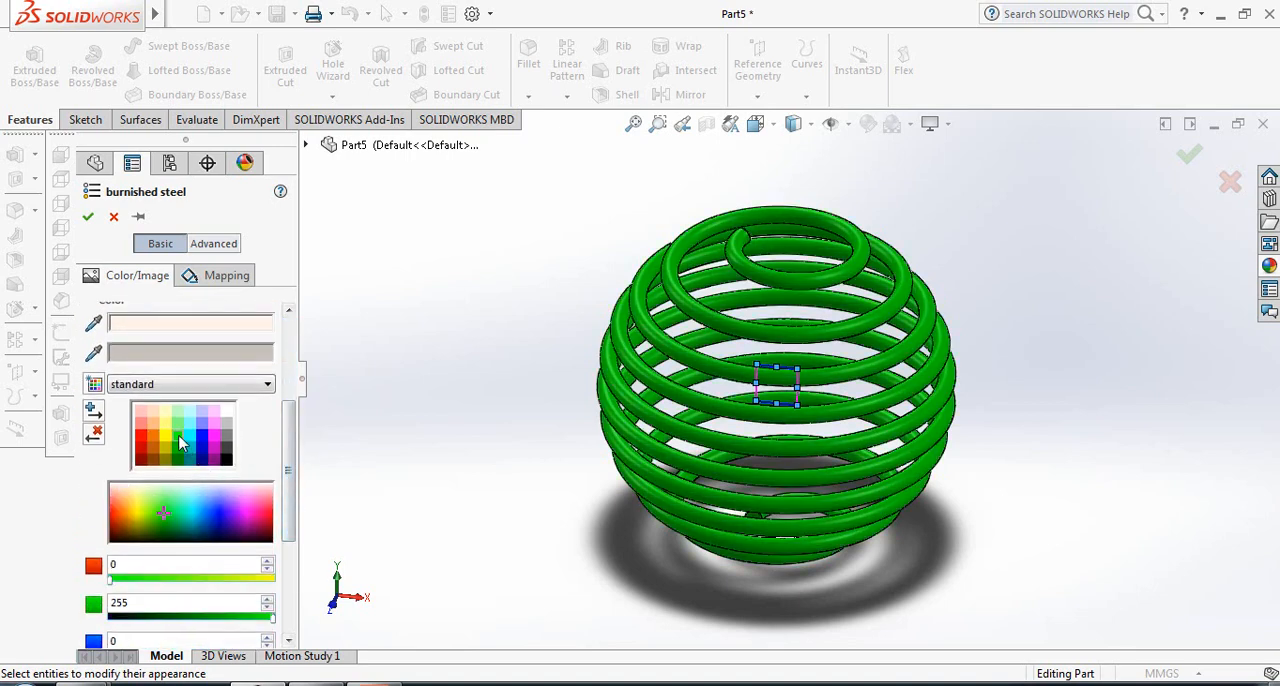
left_click(203, 441)
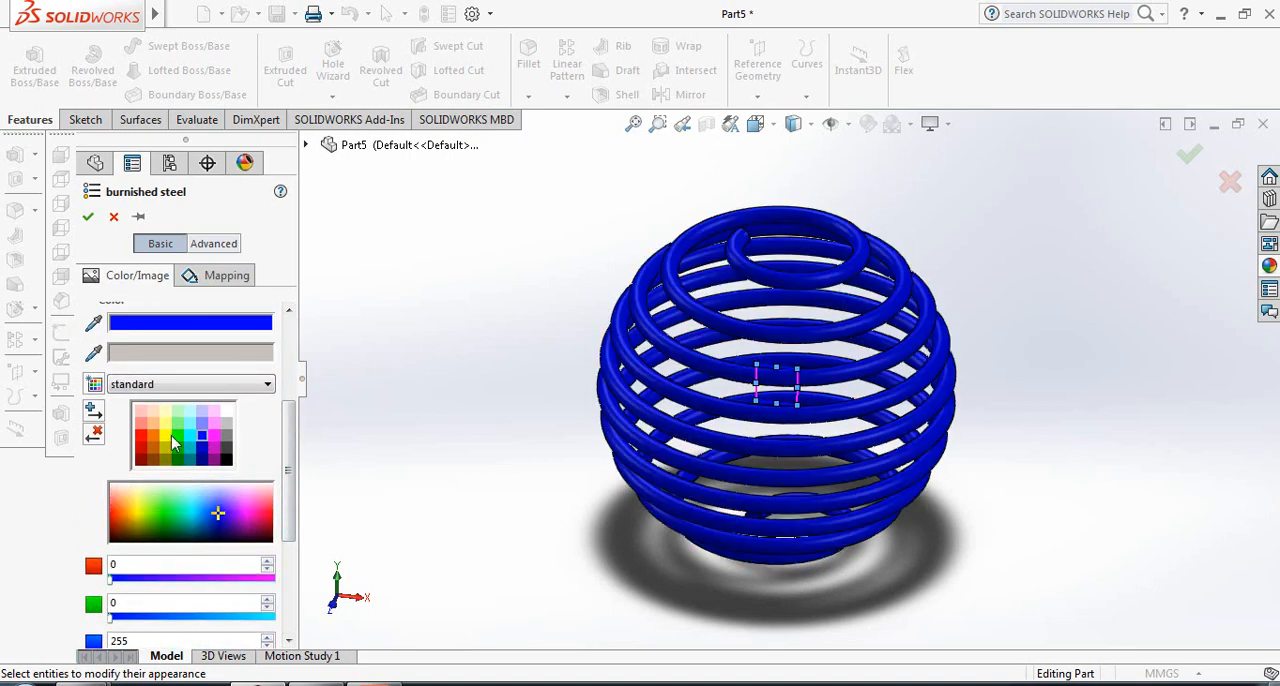
left_click(153, 444)
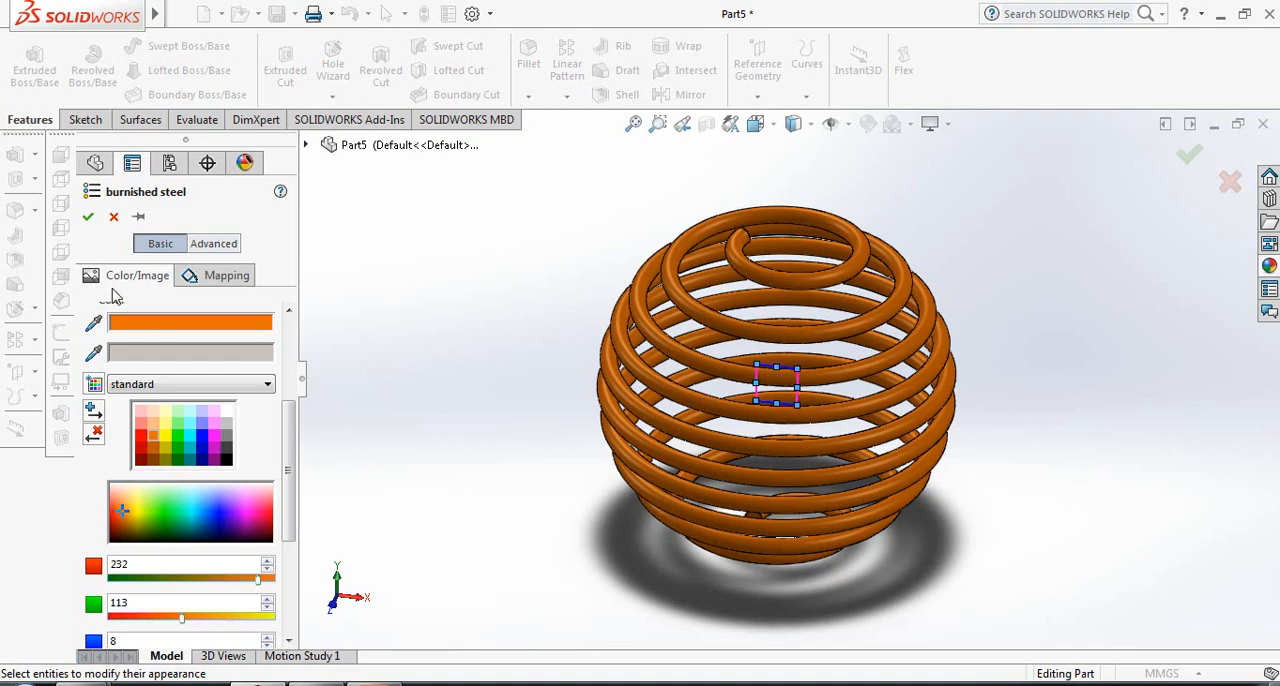
left_click(89, 218)
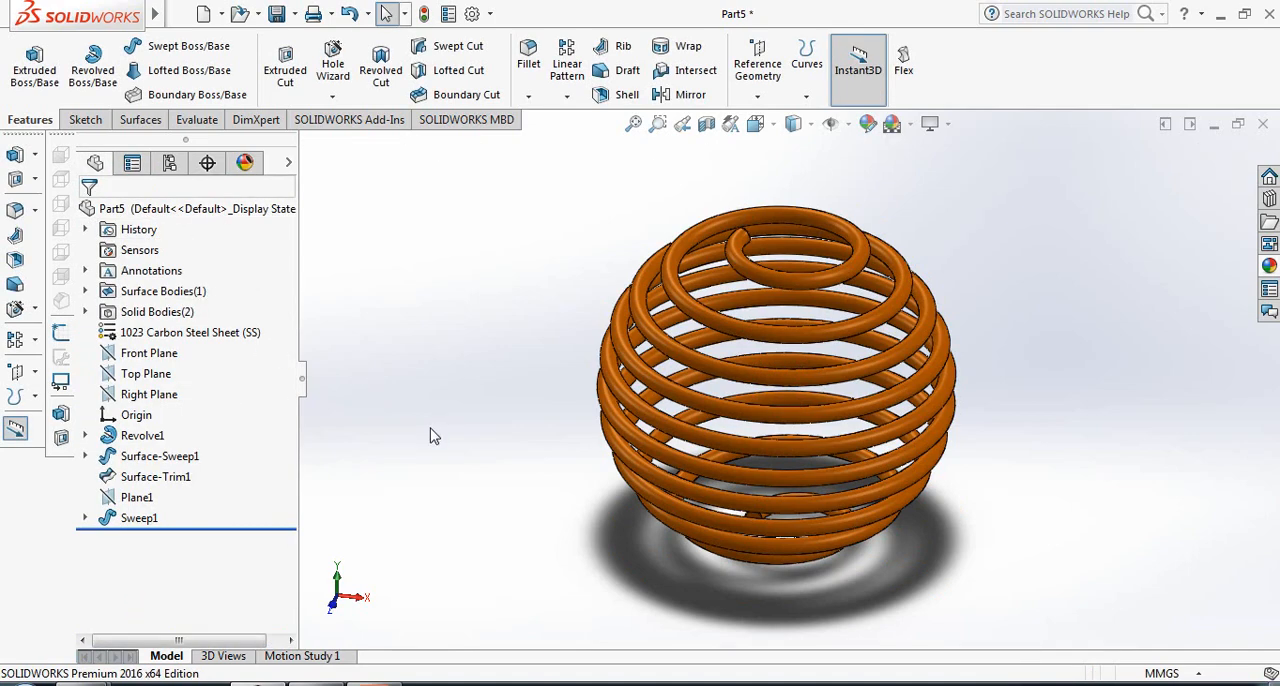
- Apply the Rooftop scene to the model view
left_click(893, 123)
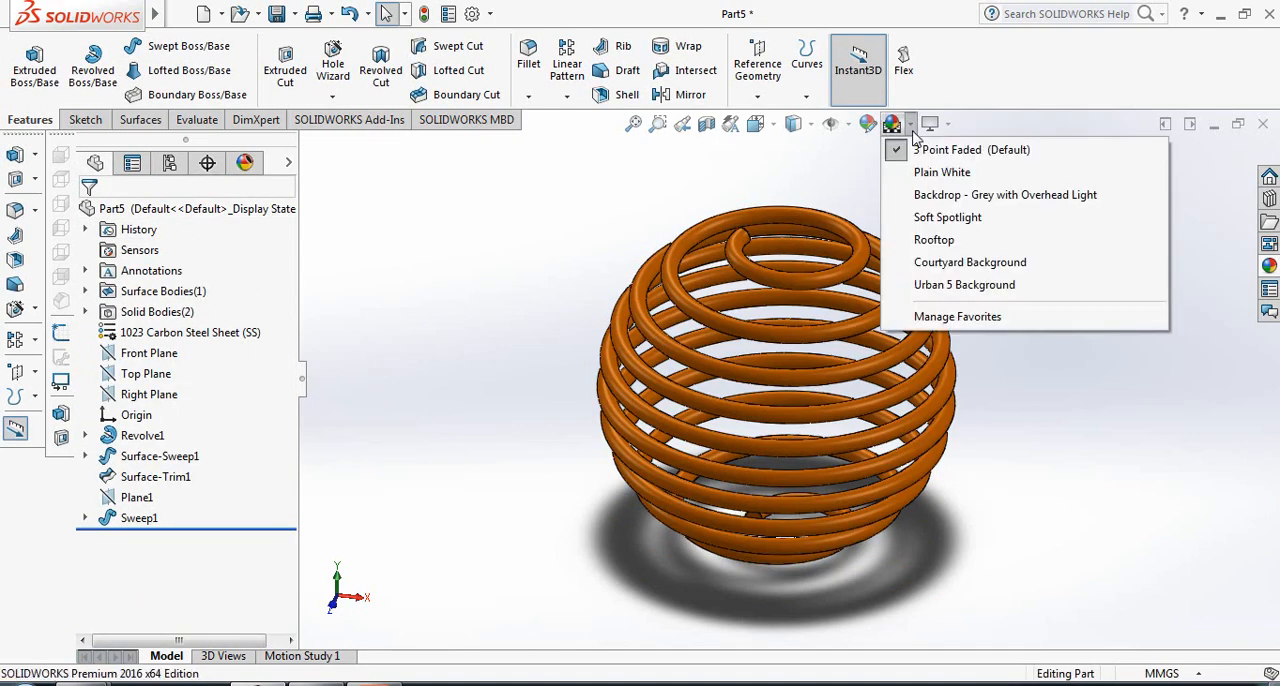
left_click(938, 240)
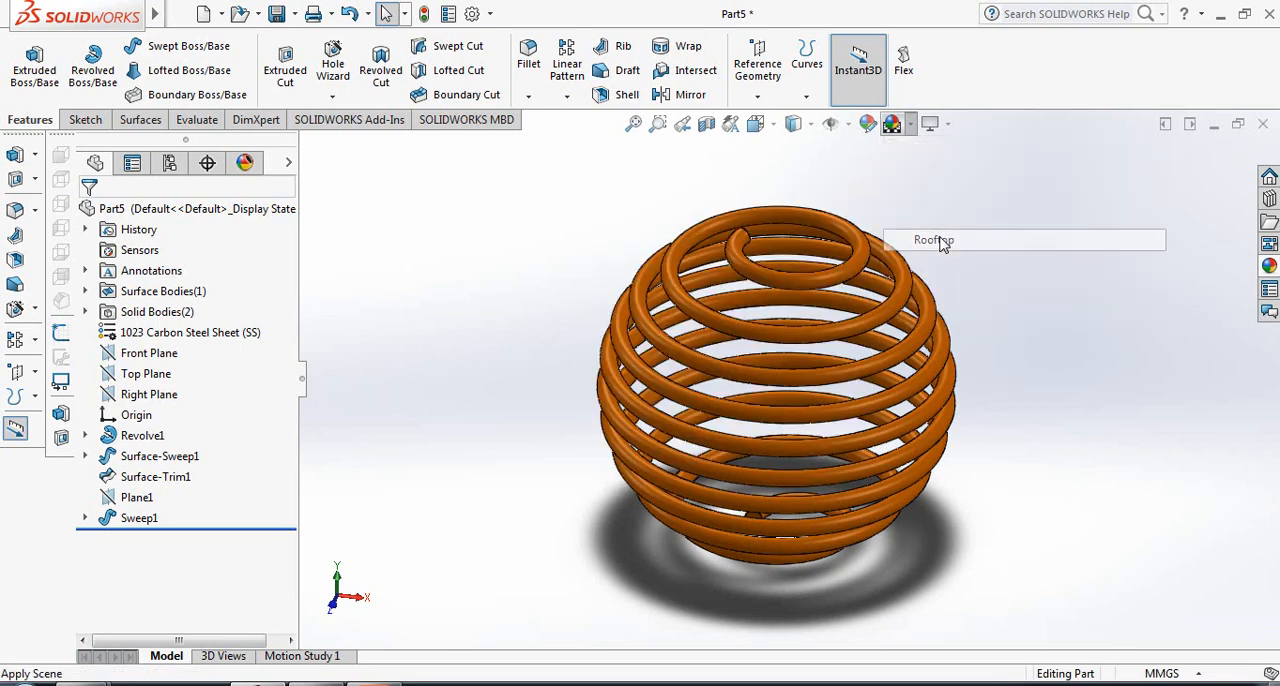